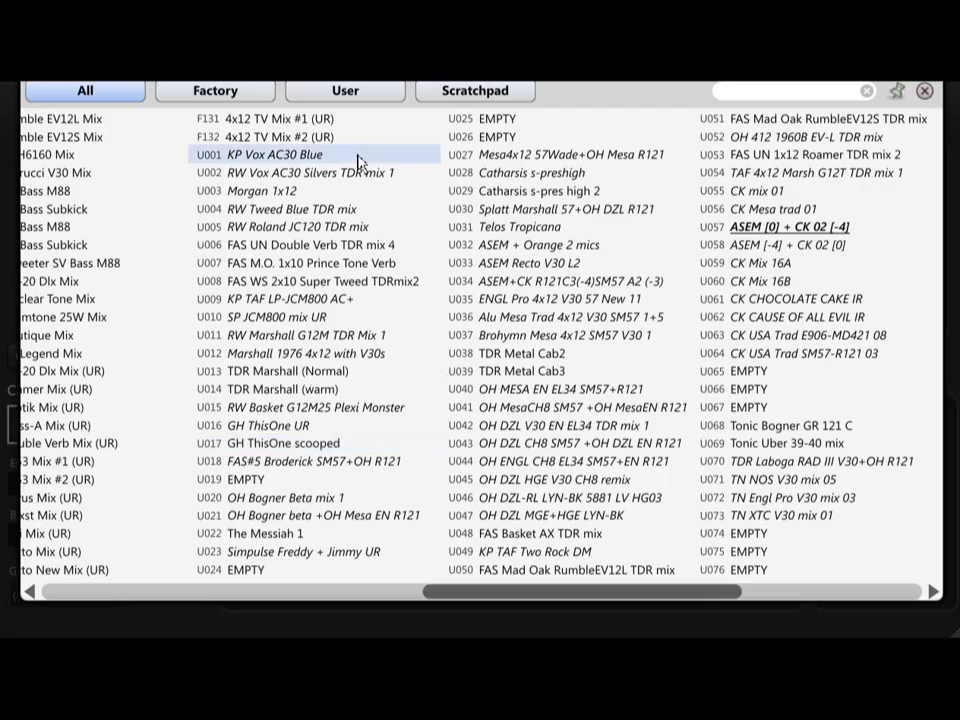
Load the user cab U033 ASEM Recto V30 L2 into the Cab block.
left_click(356, 93)
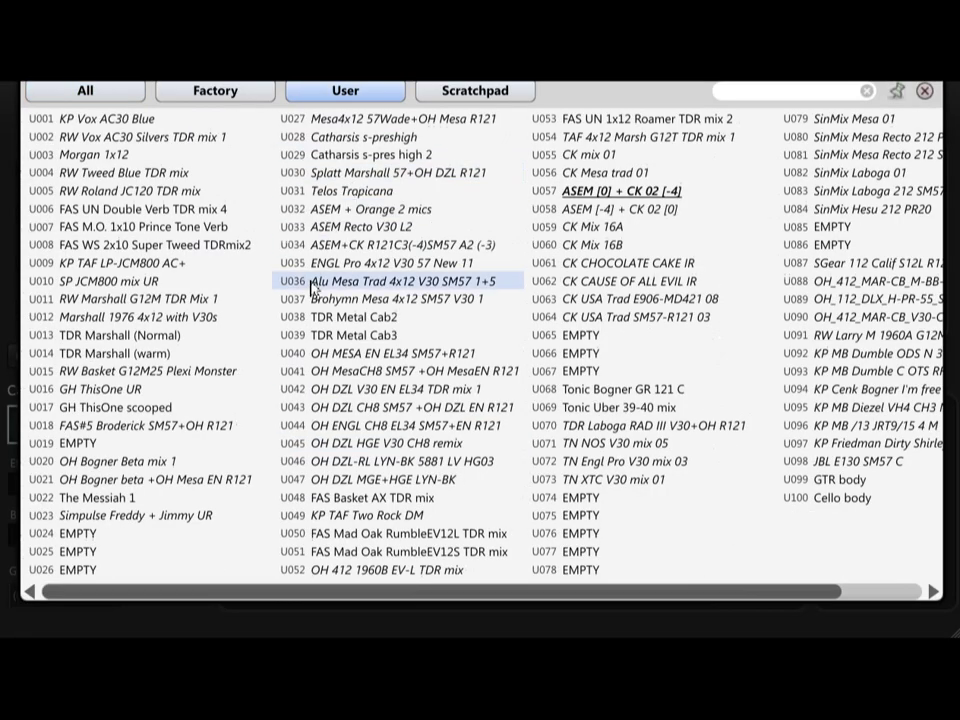
left_click(352, 227)
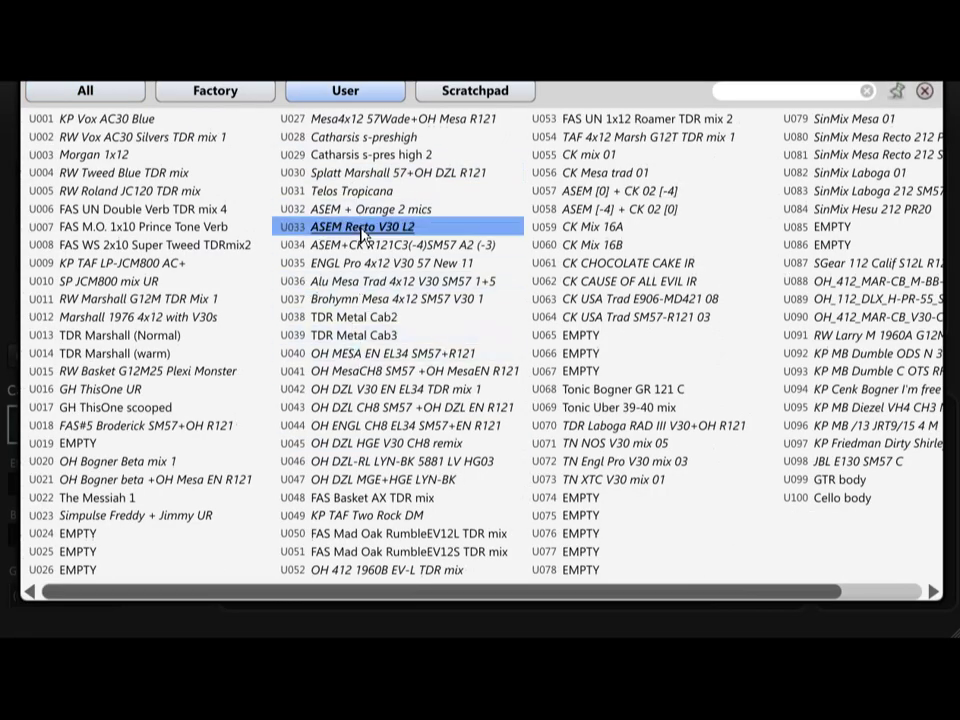
left_click(924, 90)
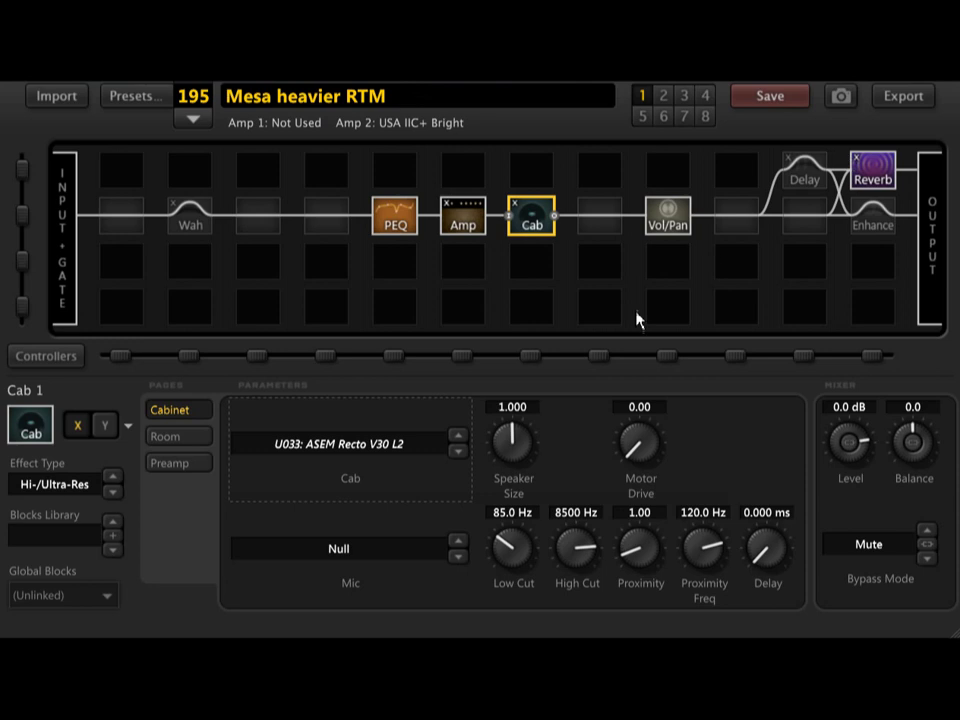
Set the cab's High Cut to 6500 Hz and save the preset.
double_click(578, 513)
type("6500")
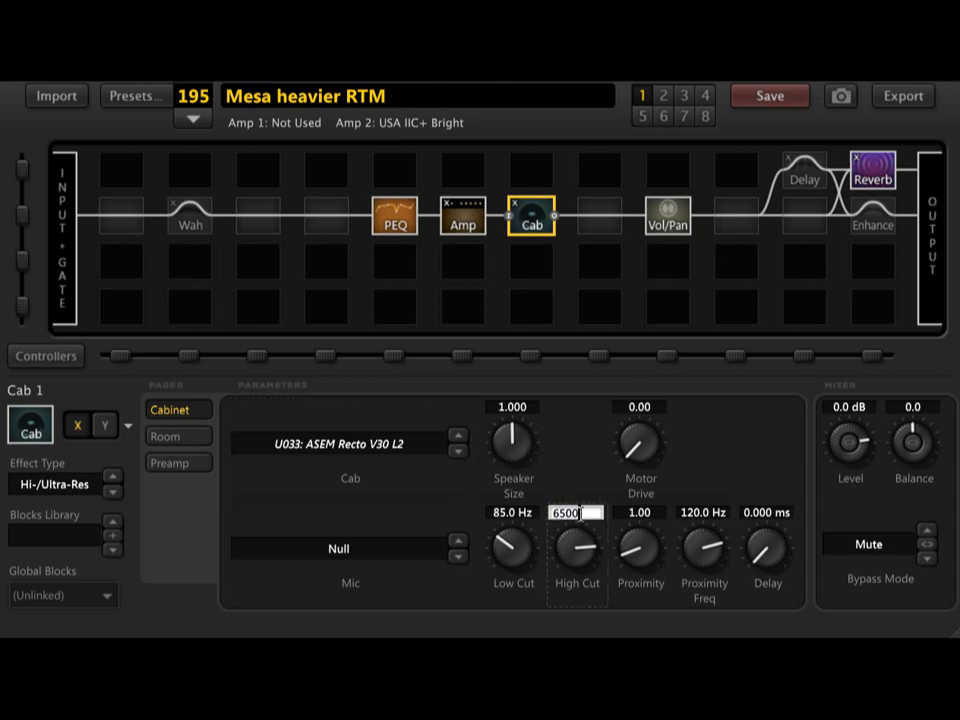
key("Return")
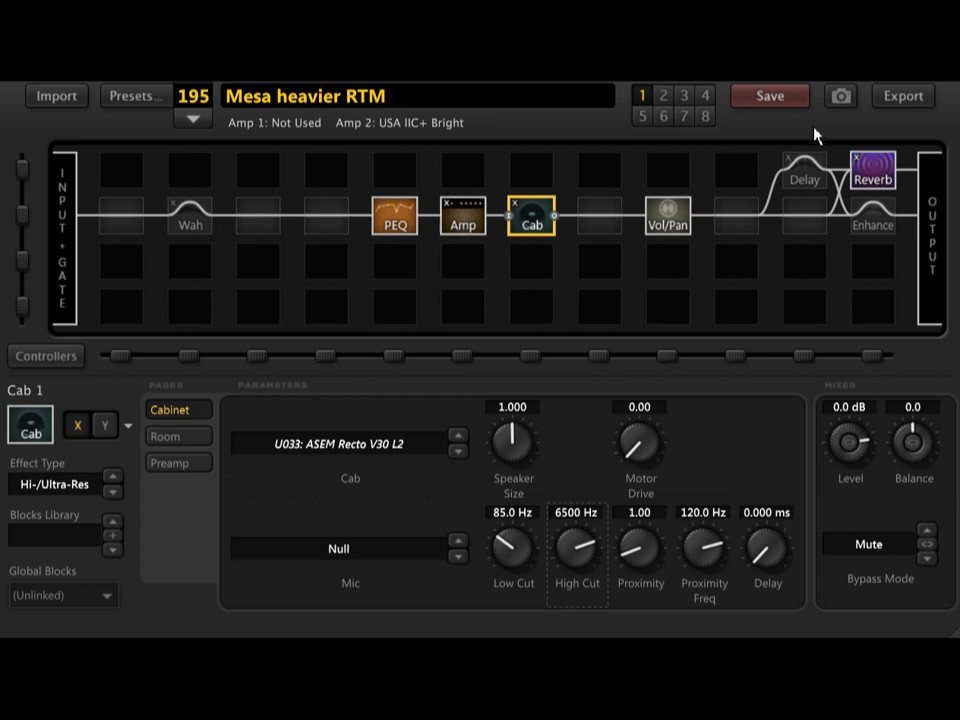
left_click(772, 98)
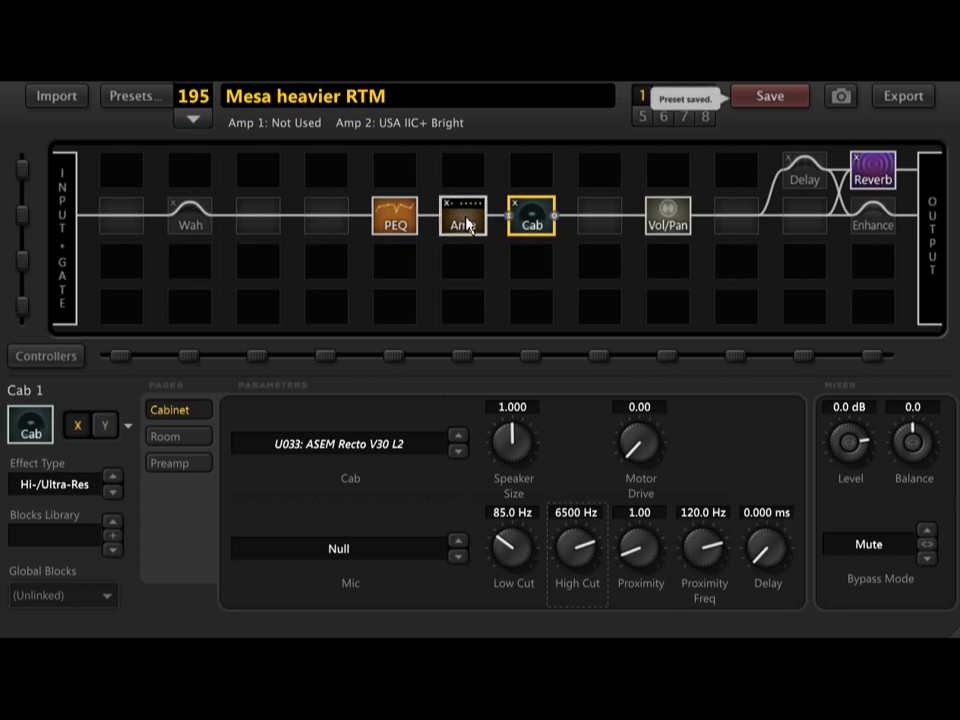
Remove the modifier from the amp's Input Drive by setting its source to None.
left_click(466, 223)
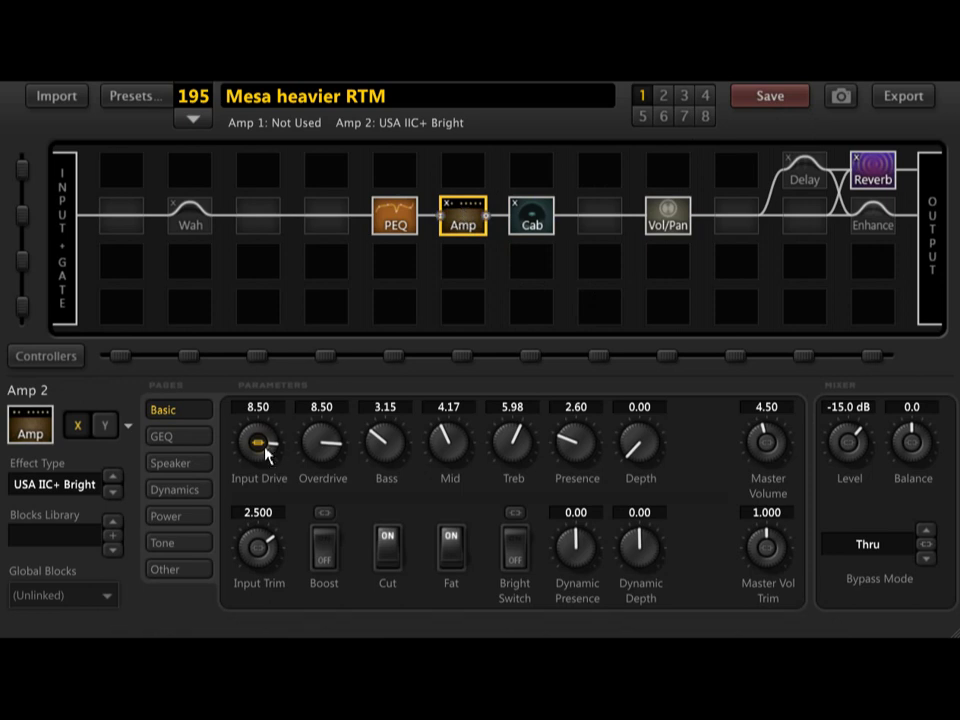
right_click(262, 447)
left_click(262, 250)
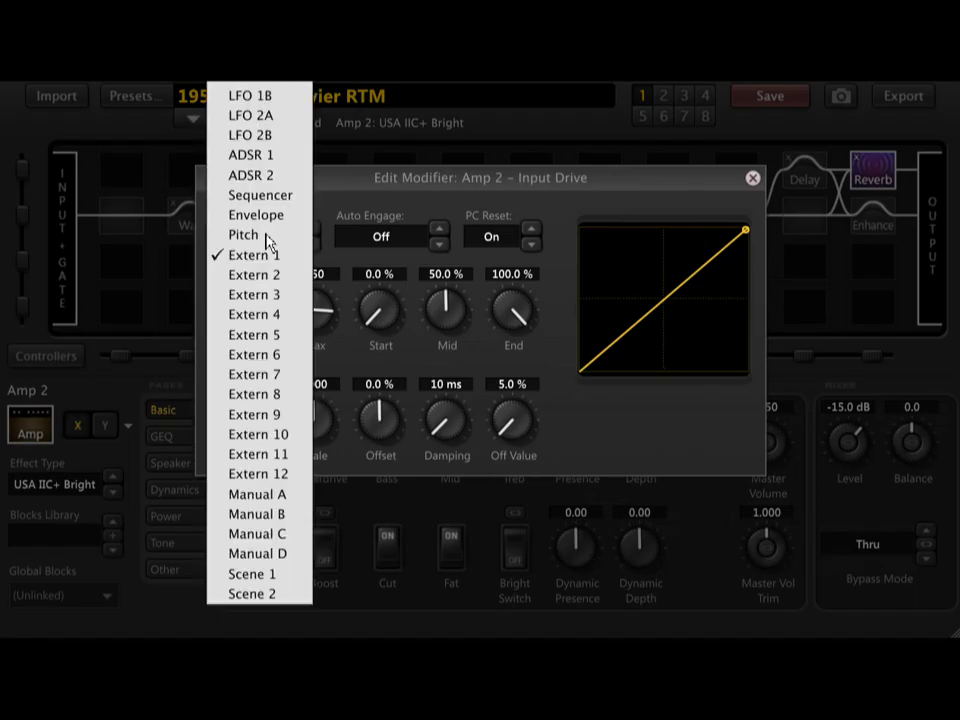
left_click(270, 90)
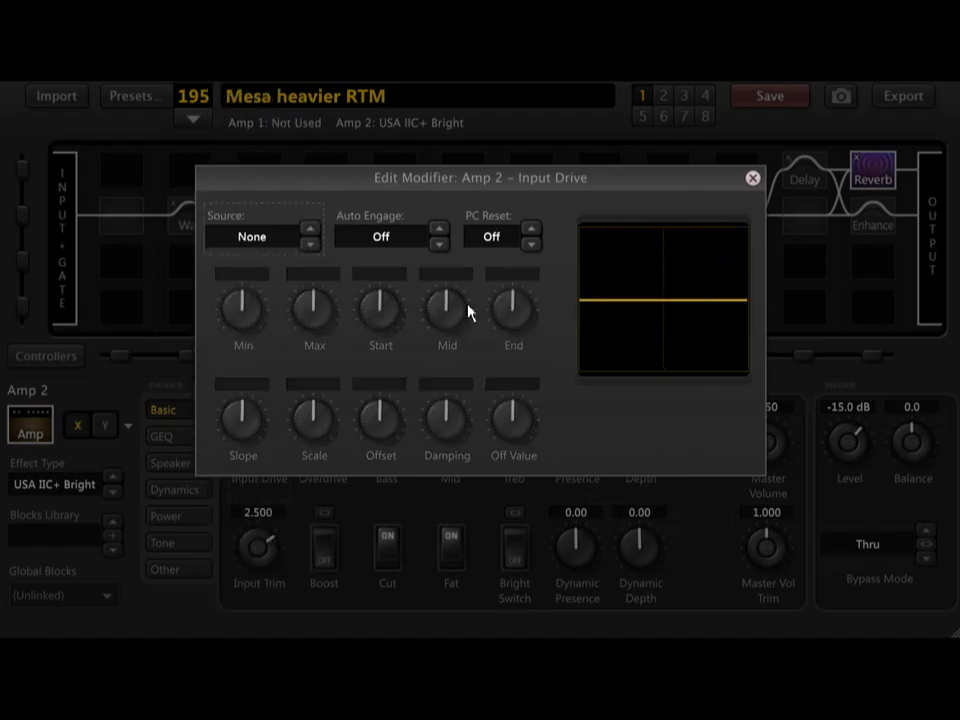
left_click(753, 178)
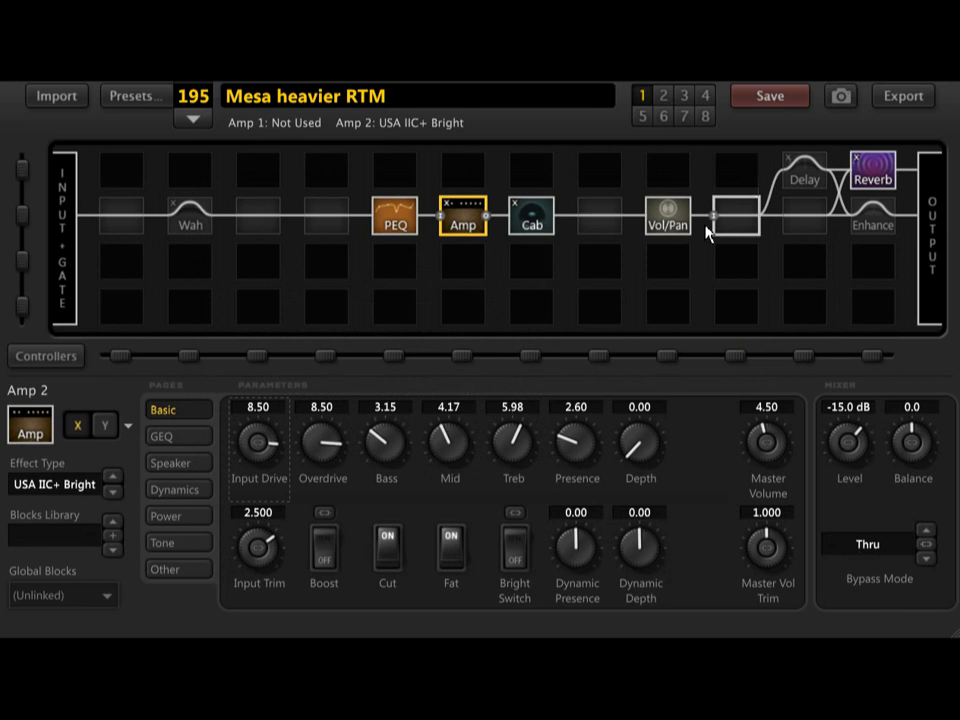
Change the amp's Y state to the FAS Modern III model and compare it with the X state.
left_click(105, 427)
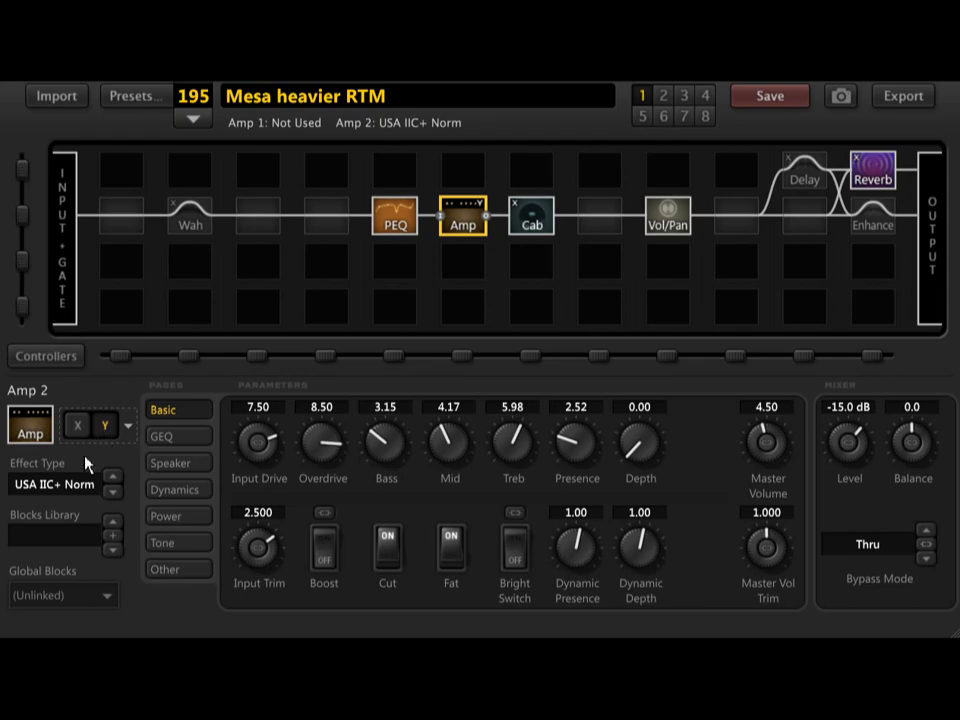
left_click(70, 495)
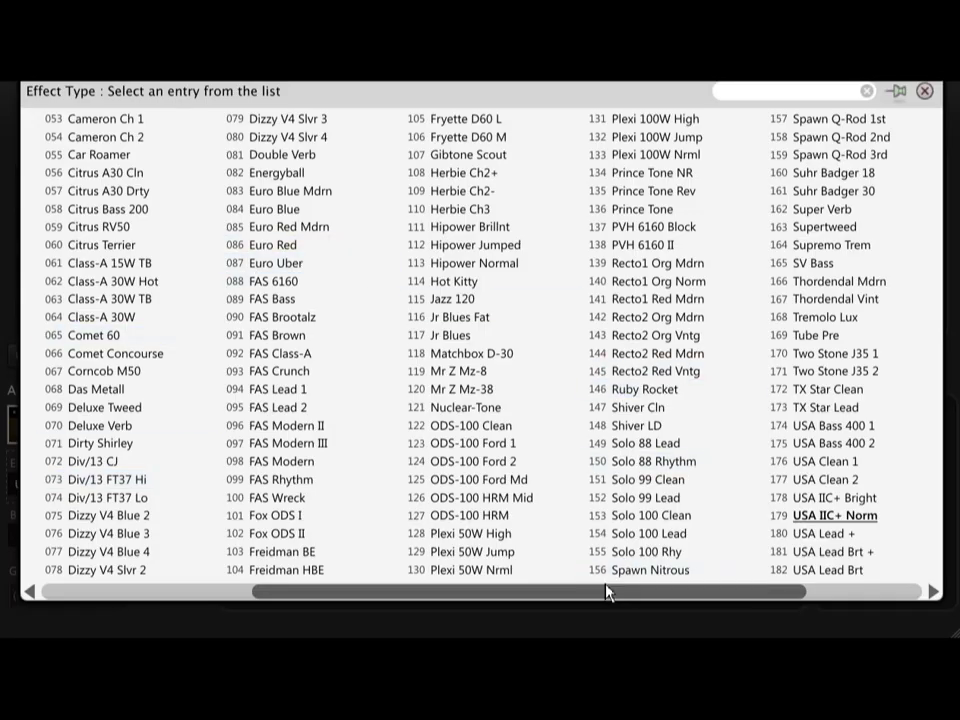
left_click(322, 448)
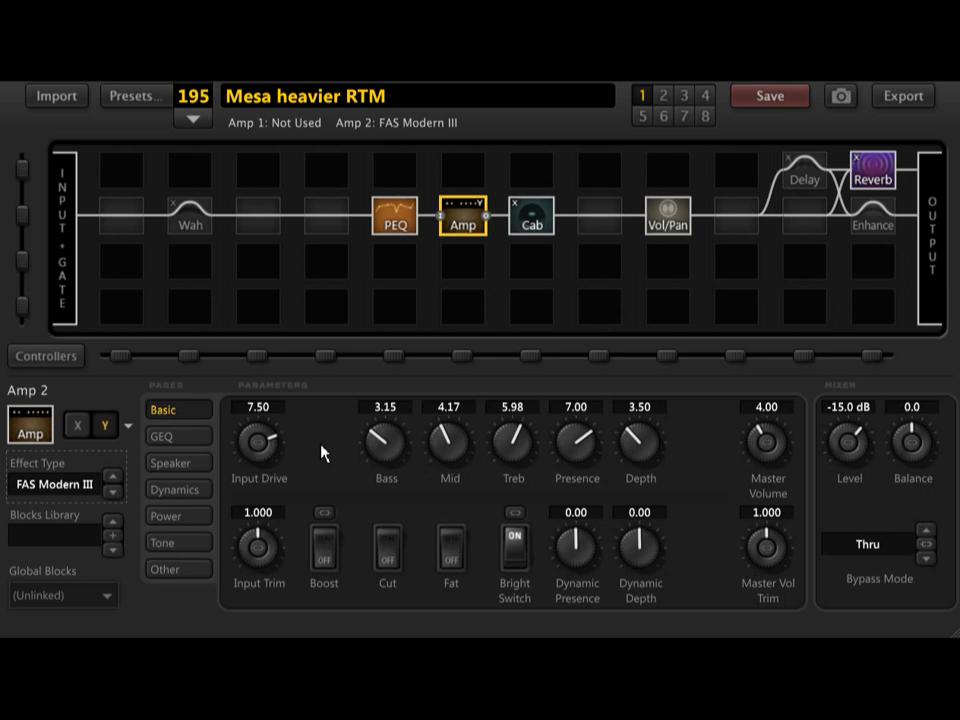
left_click(79, 426)
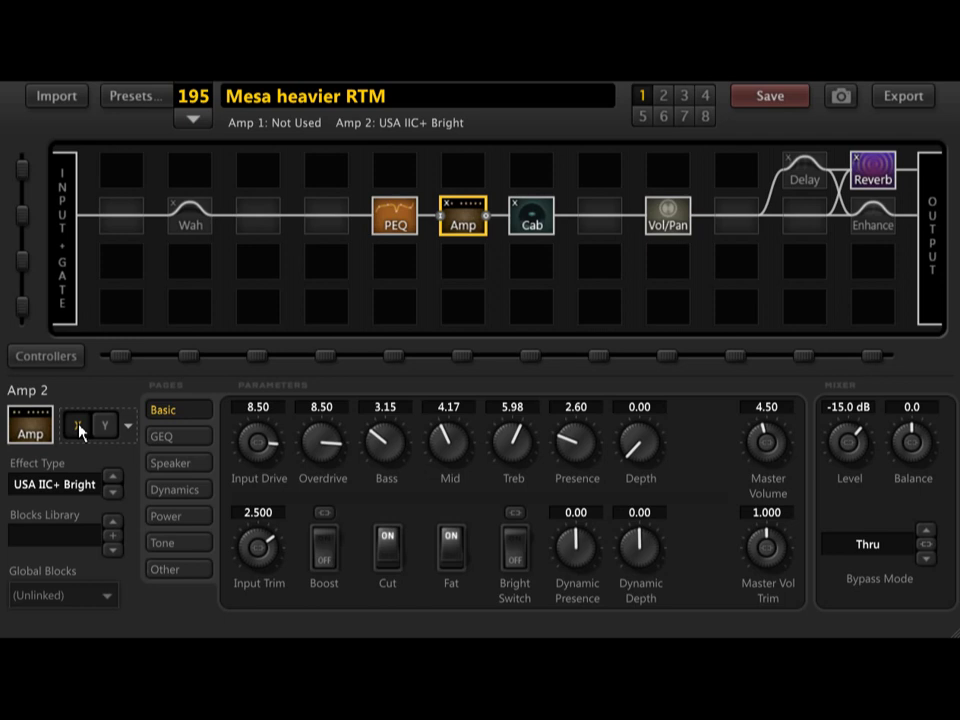
left_click(79, 428)
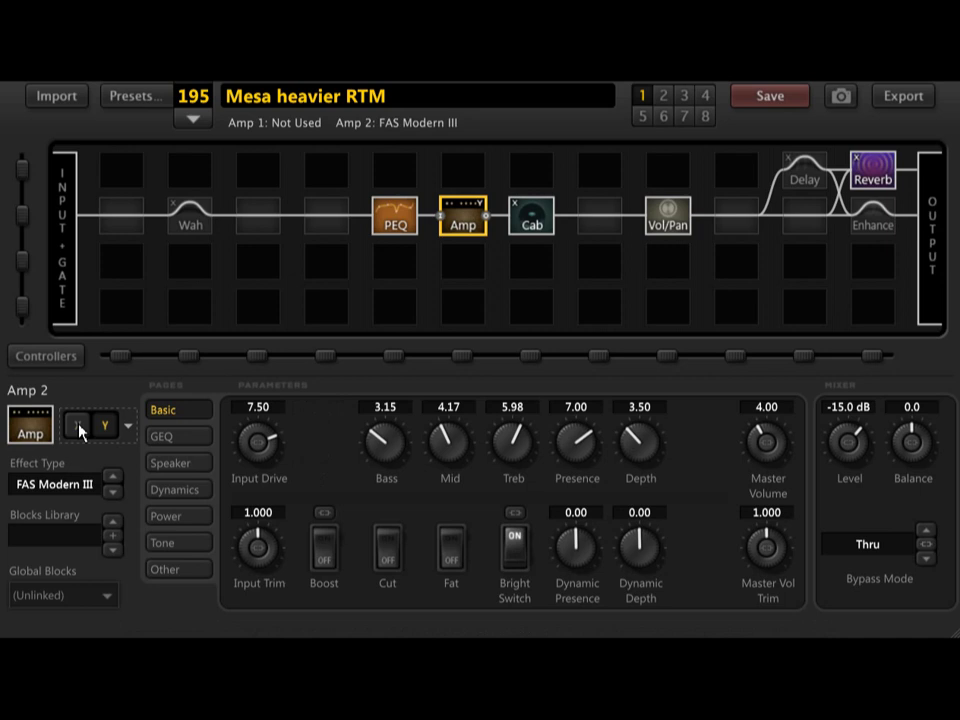
Set the Y-state amp's Input Drive, Bass, Mid and Treb to 5.00.
left_click(386, 447)
double_click(386, 447)
double_click(448, 446)
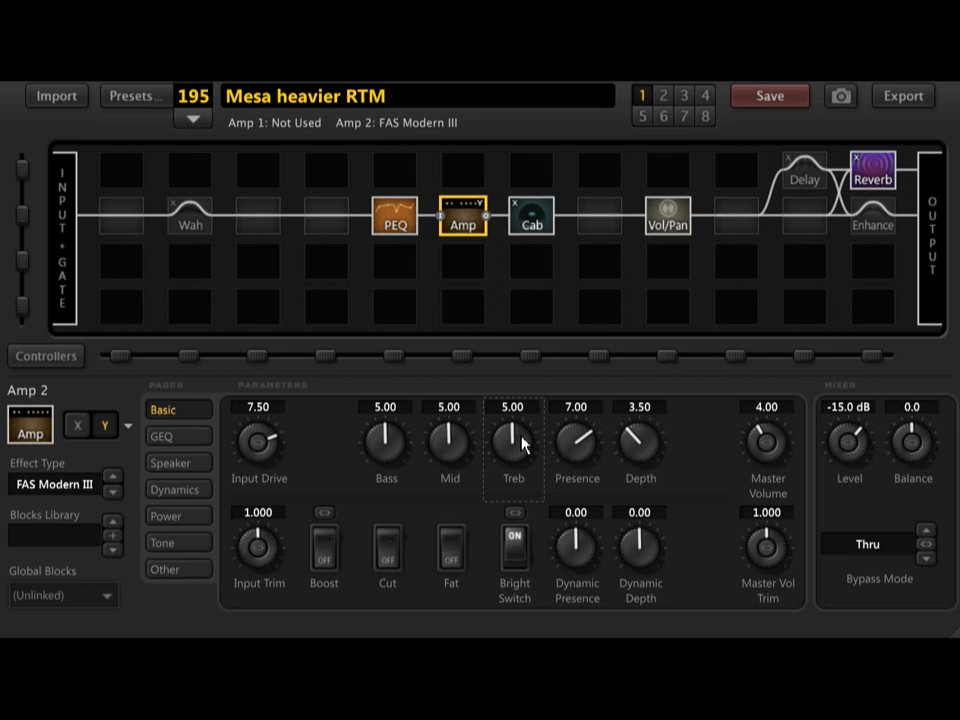
double_click(522, 444)
scroll(850, 442, "down", 3)
Turn on the amp's Cut and Boost switches and compare the Y state with the X state.
left_click(388, 547)
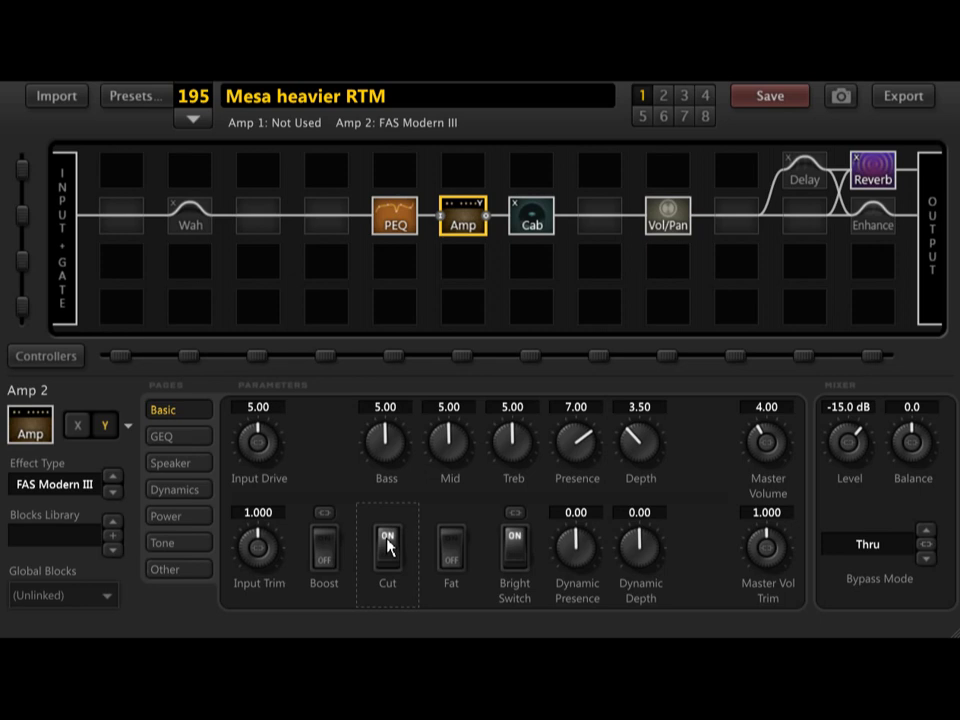
left_click(325, 543)
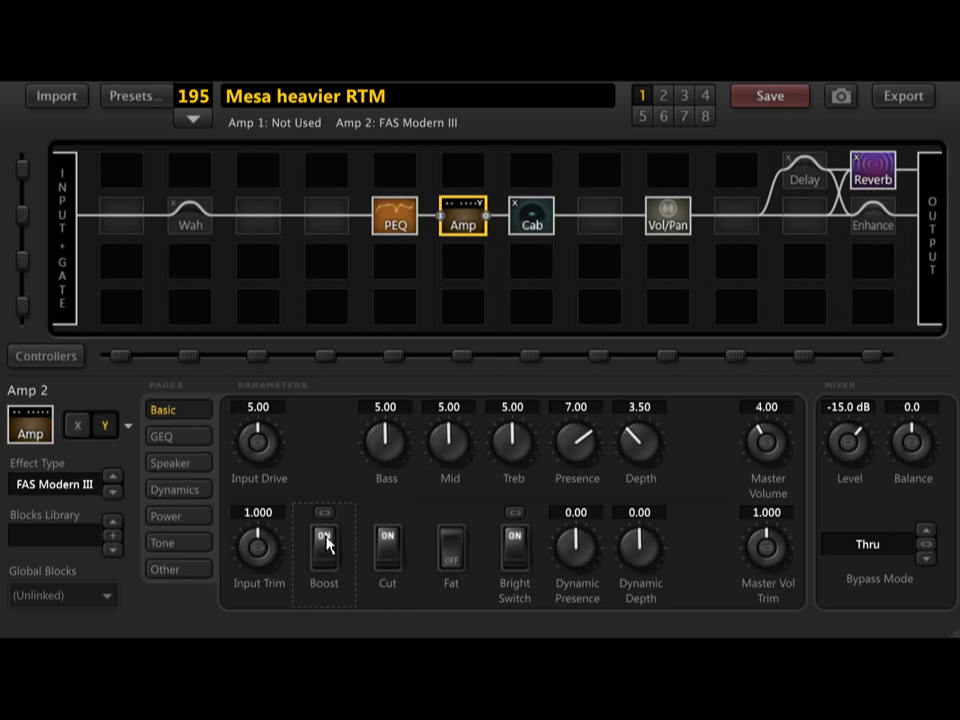
left_click(84, 433)
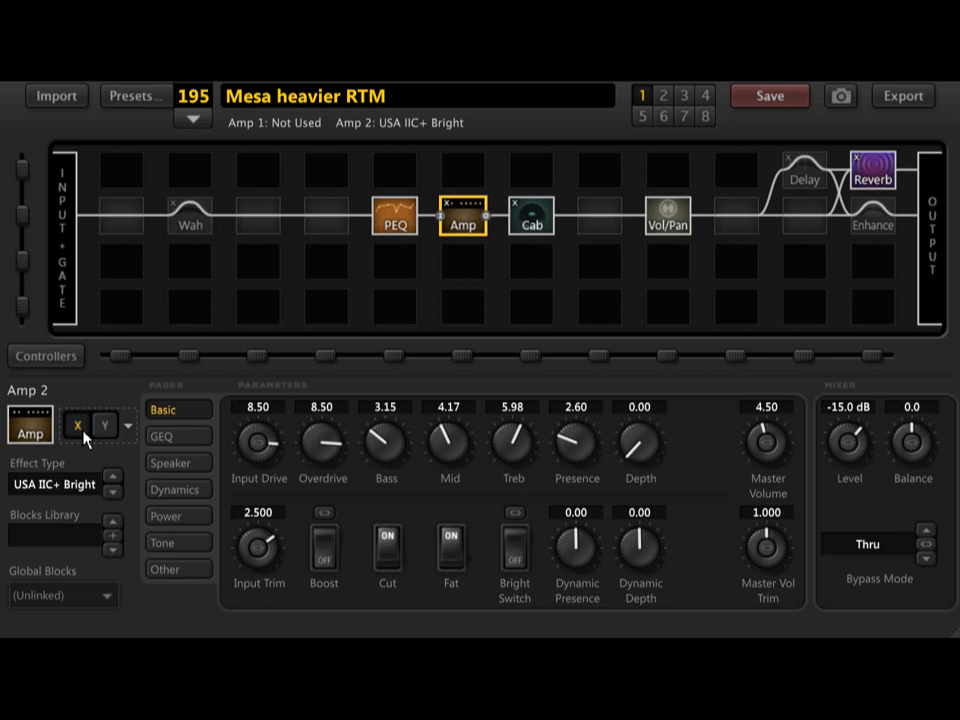
left_click(84, 437)
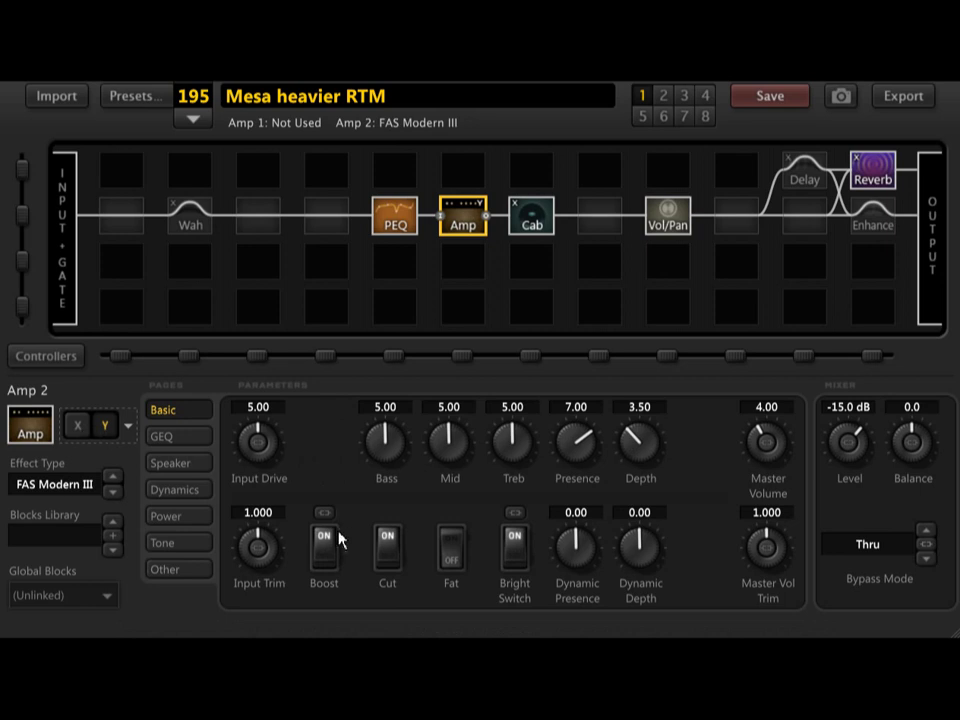
Try the amp with Cut off and back on, and with Bass at 0.00.
left_click(388, 550)
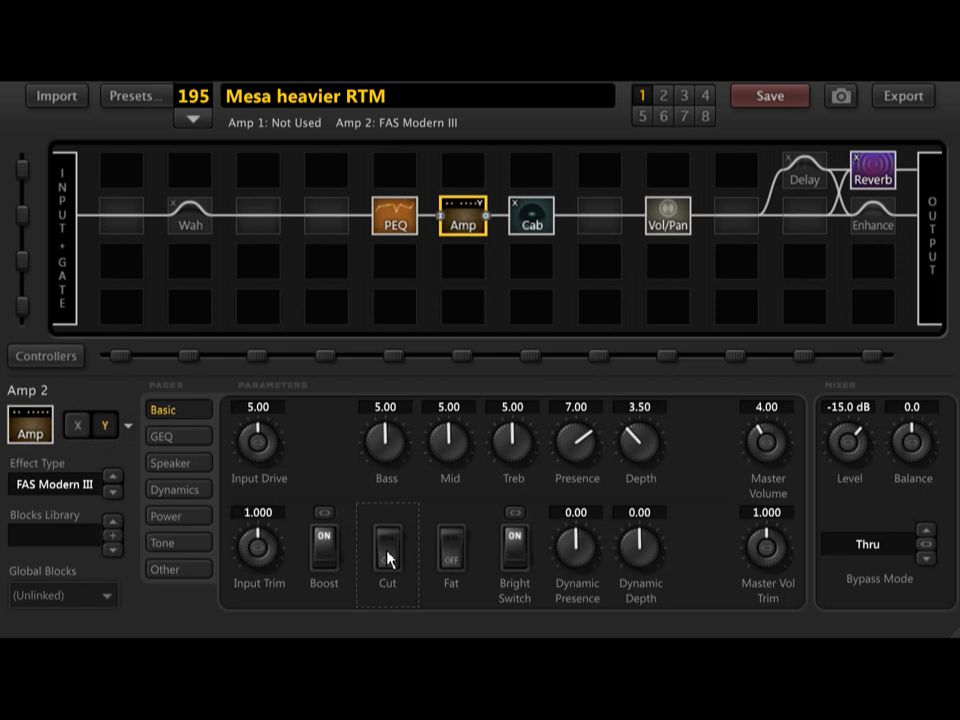
left_click(388, 550)
left_click_drag(392, 440, 112, 470)
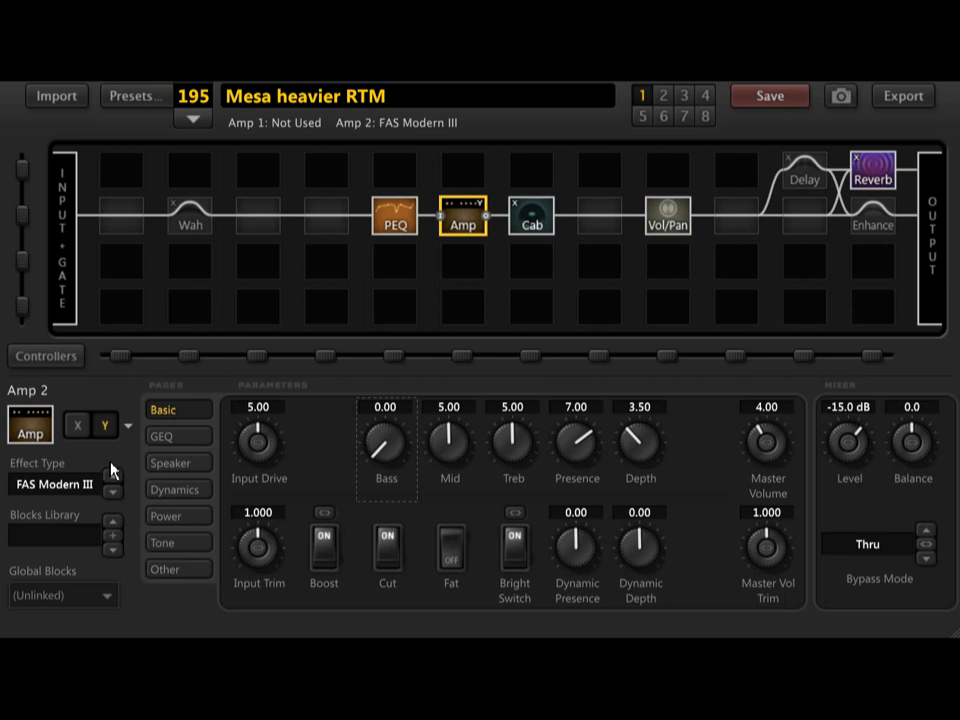
Set the amp's graphic EQ type to 5 Band Passive.
left_click(178, 440)
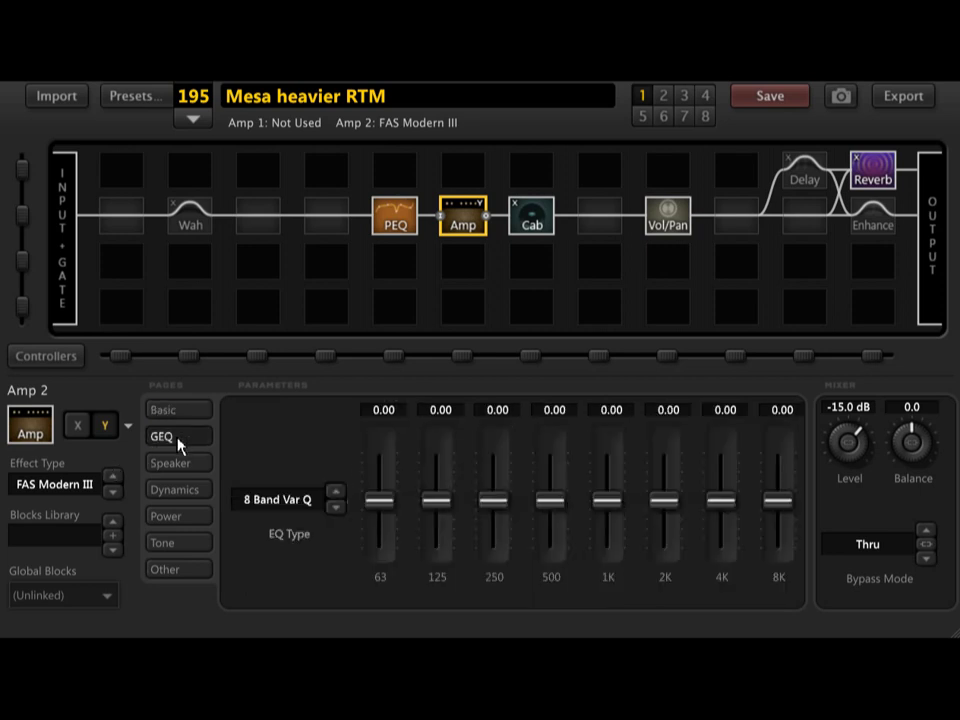
left_click(279, 502)
left_click(315, 397)
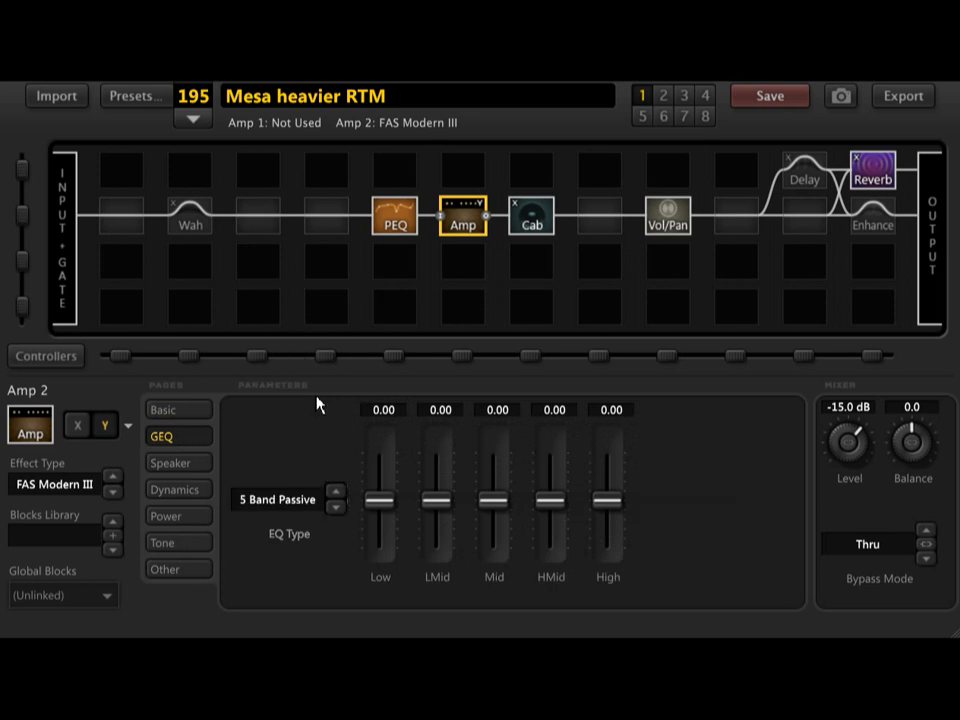
Set the amp's Bass to 2.99 and Mid to 7.24, trying the Fat switch on and off along the way.
left_click(187, 420)
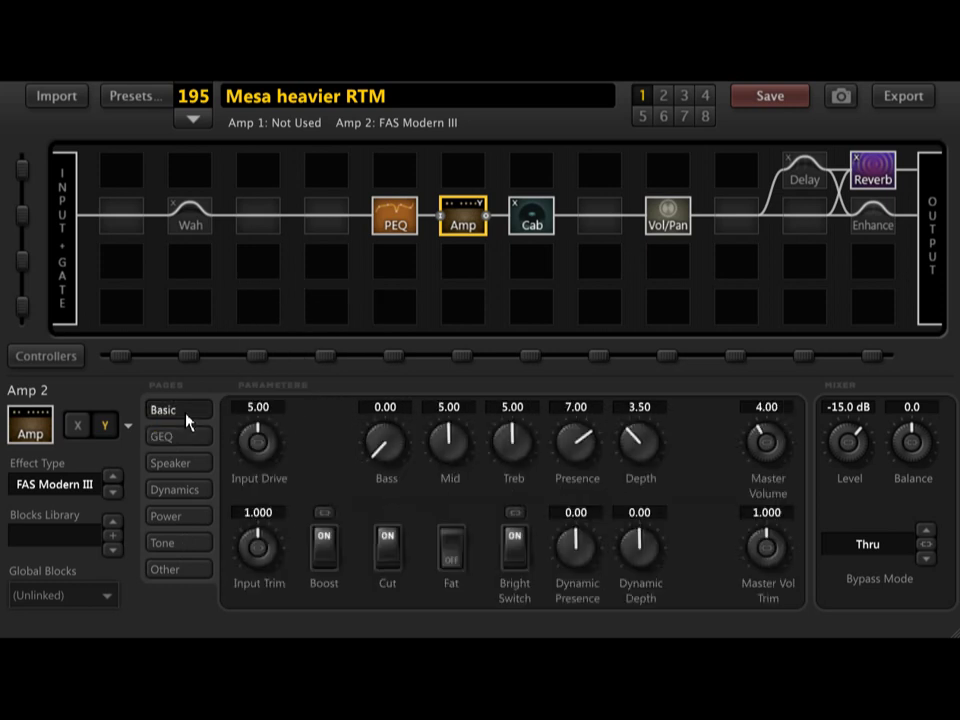
left_click_drag(370, 455, 533, 577)
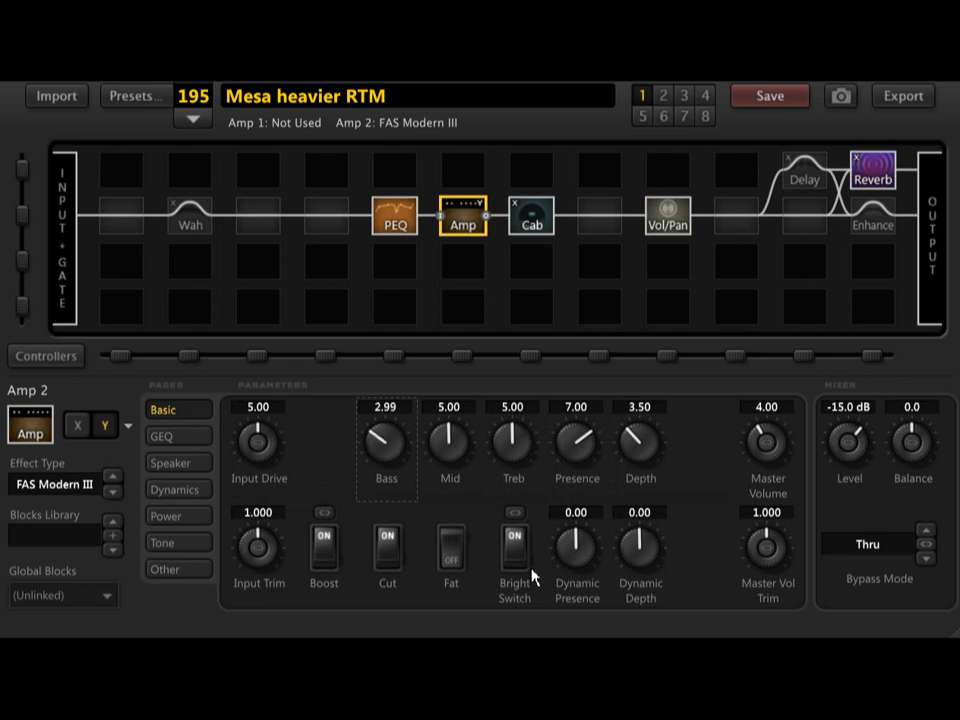
left_click(453, 540)
left_click_drag(444, 461, 439, 560)
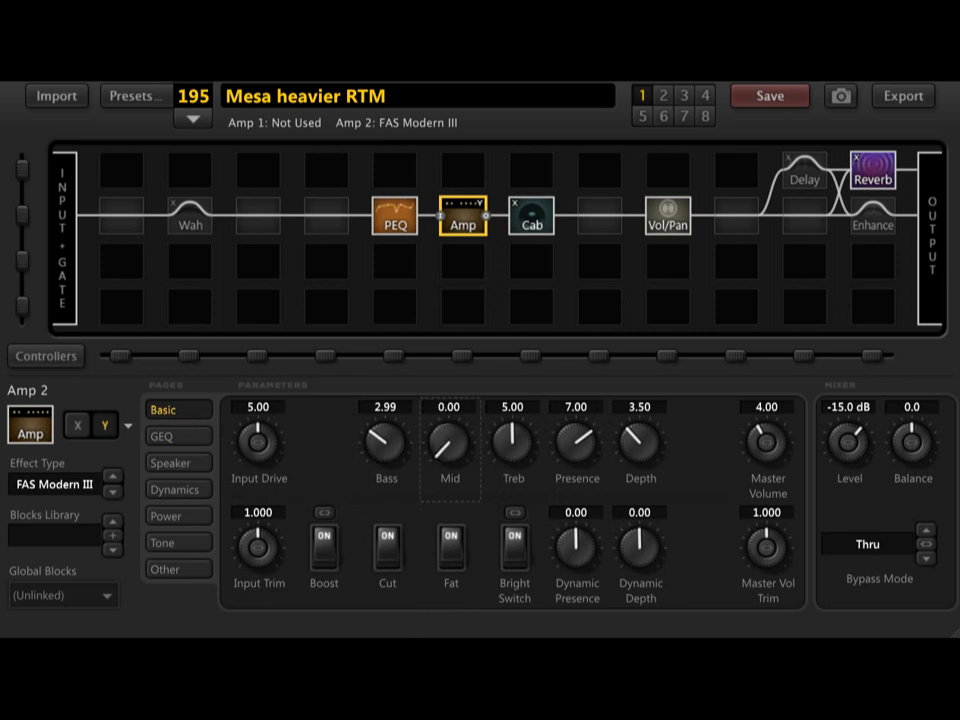
left_click(453, 566)
left_click_drag(492, 397, 692, 244)
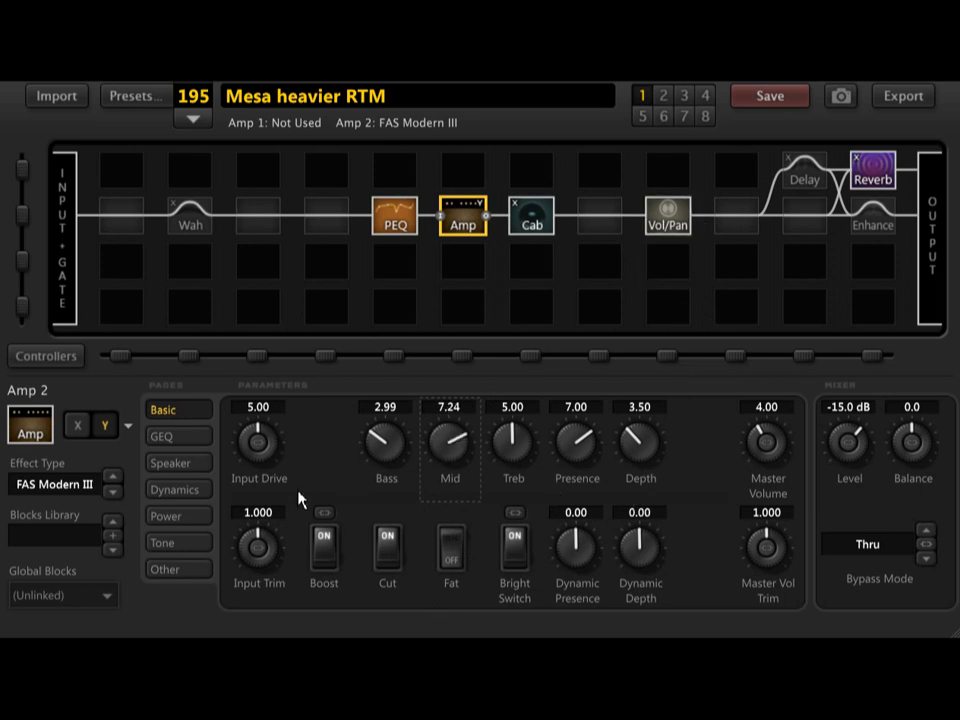
Turn off the amp's Boost switch and adjust its Input Drive up and back down.
left_click(324, 556)
left_click_drag(257, 444, 268, 272)
left_click_drag(272, 441, 232, 461)
Bypass the PEQ block and insert a Drive 1 block in the slot directly before it.
left_click(396, 228)
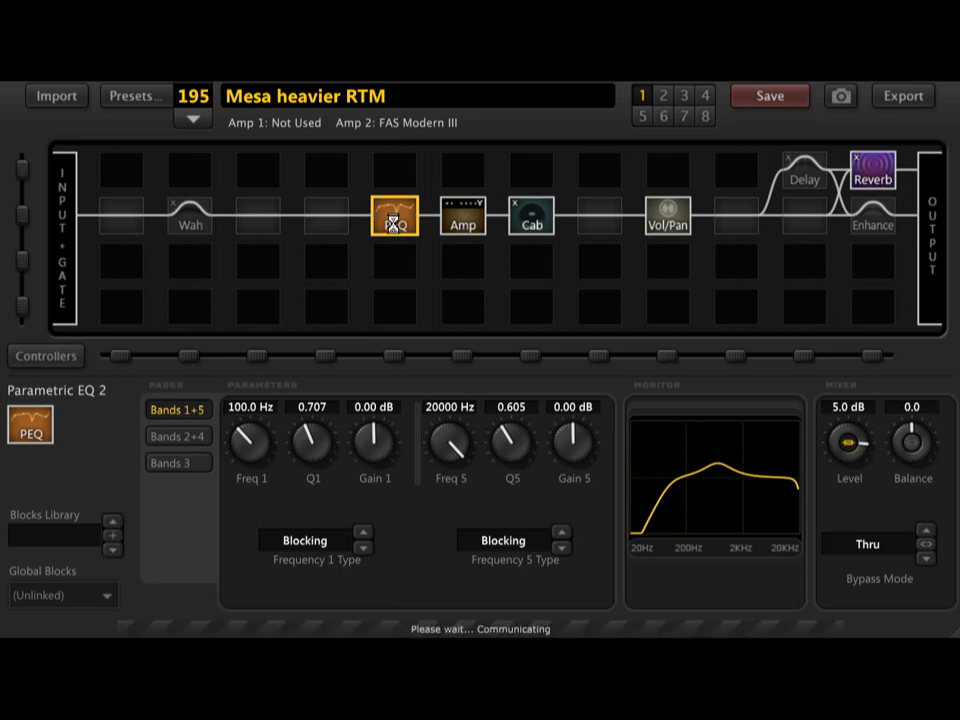
left_click(326, 228)
right_click(326, 228)
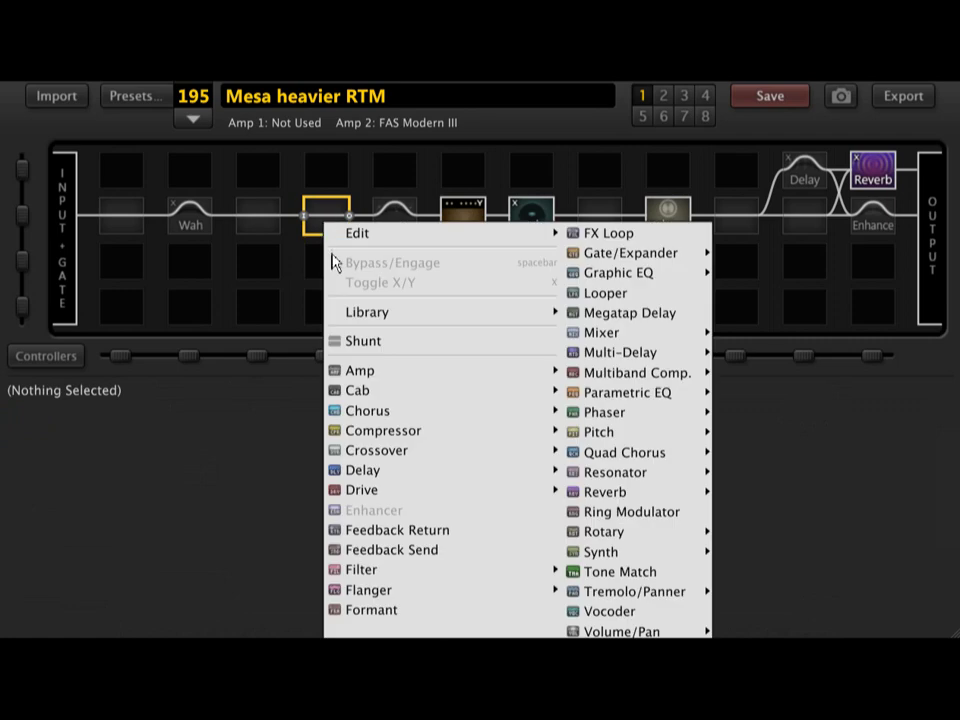
mouse_move(420, 490)
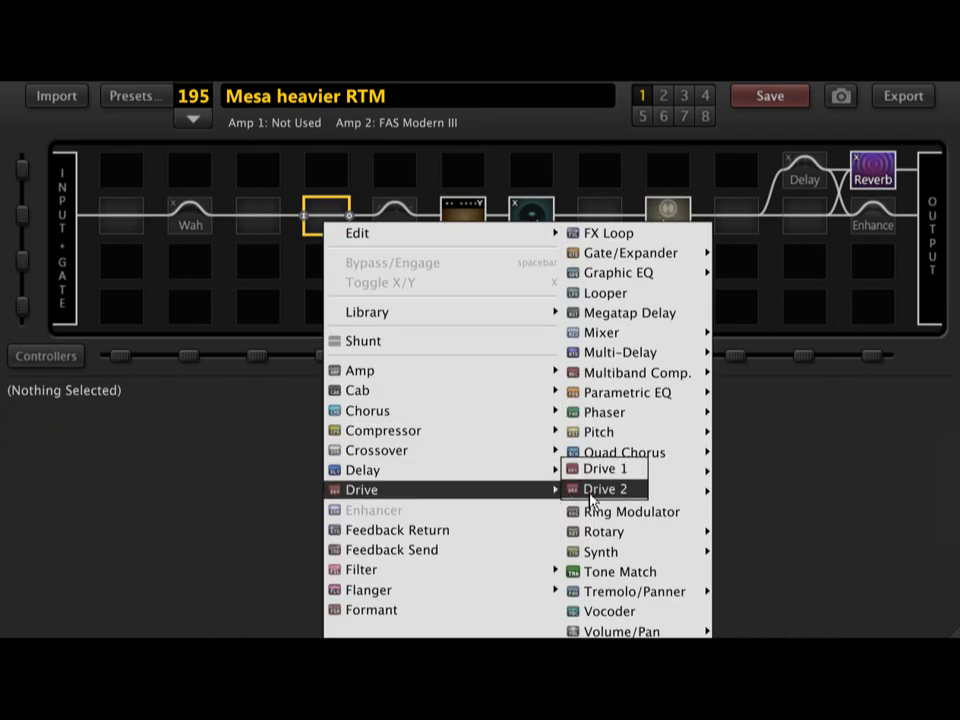
left_click(578, 468)
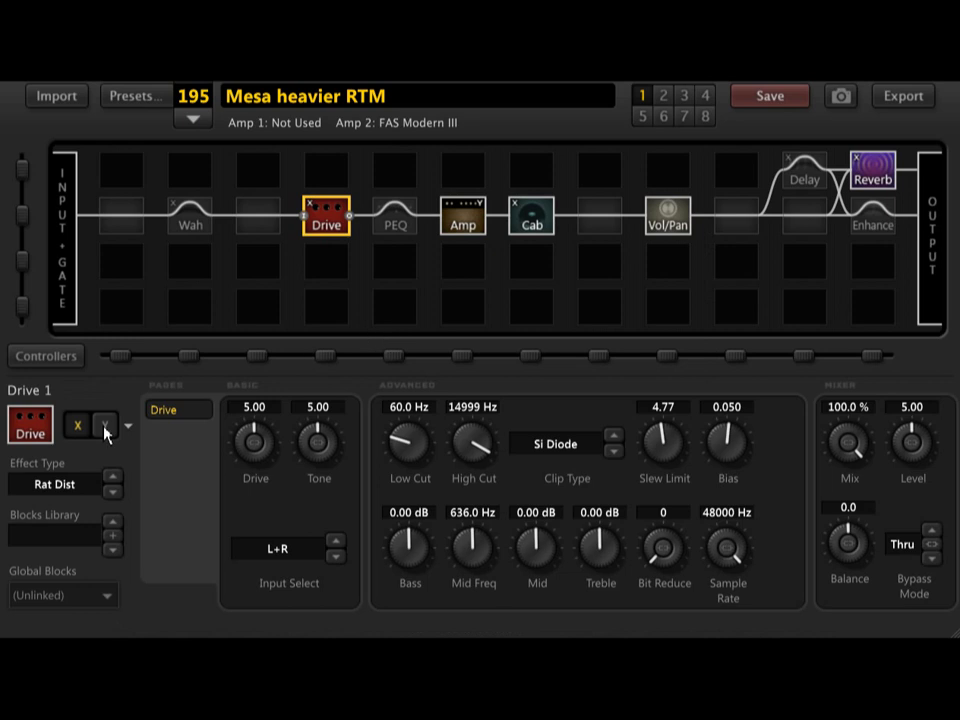
Set the Drive block's type to T808 OD, with Drive at 0.00 and Level at 7.5.
left_click(52, 486)
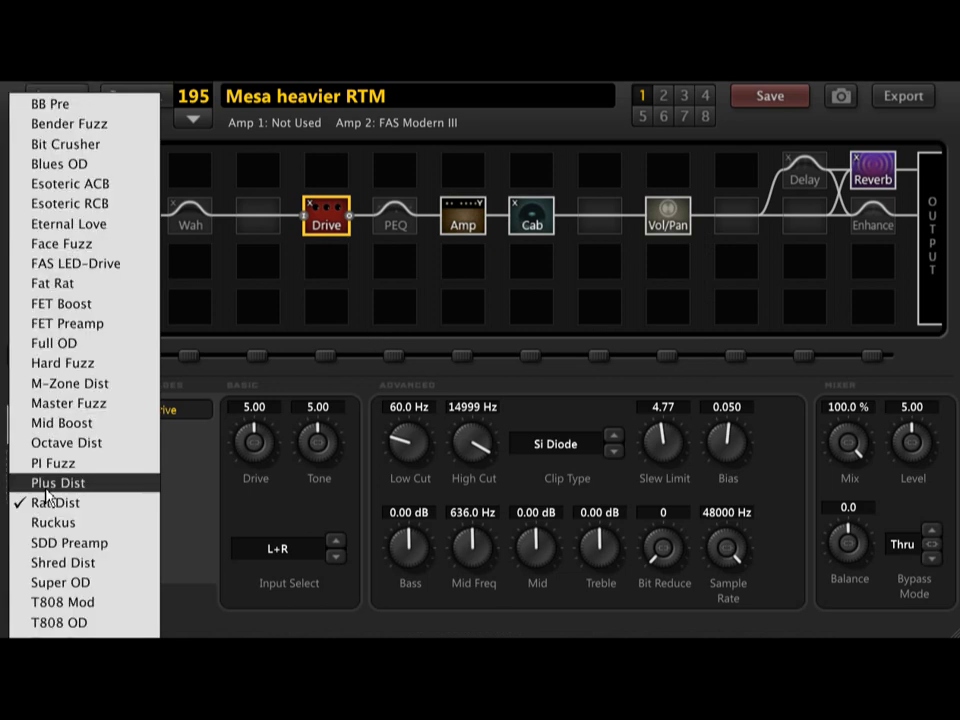
left_click(75, 622)
left_click_drag(259, 440, 50, 435)
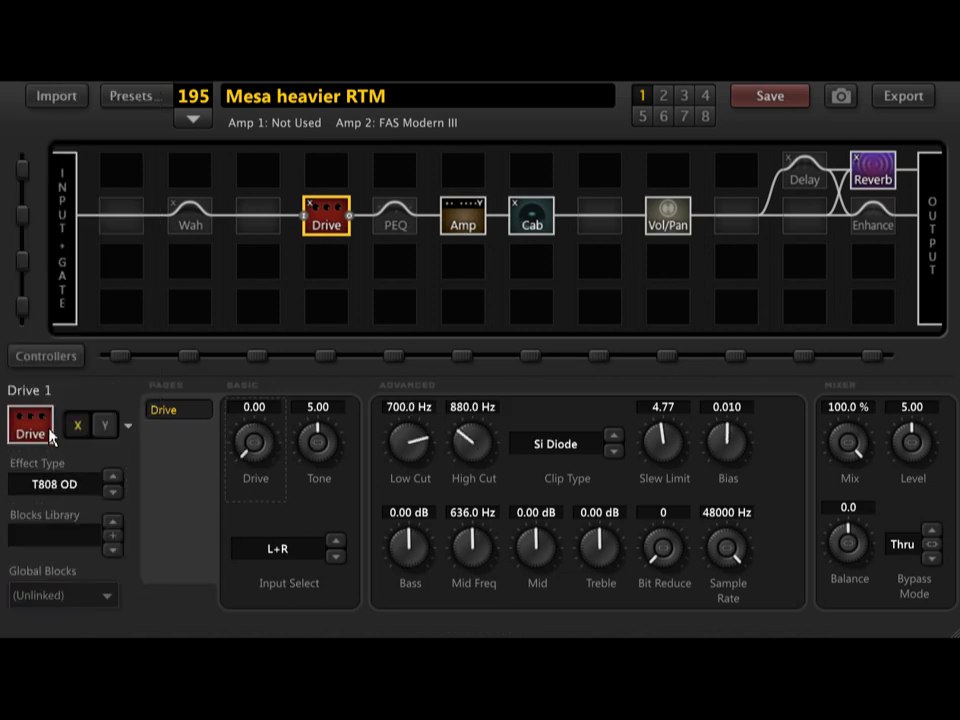
double_click(907, 408)
type("7.5")
key("Return")
Switch the preset to scene 2.
left_click(670, 97)
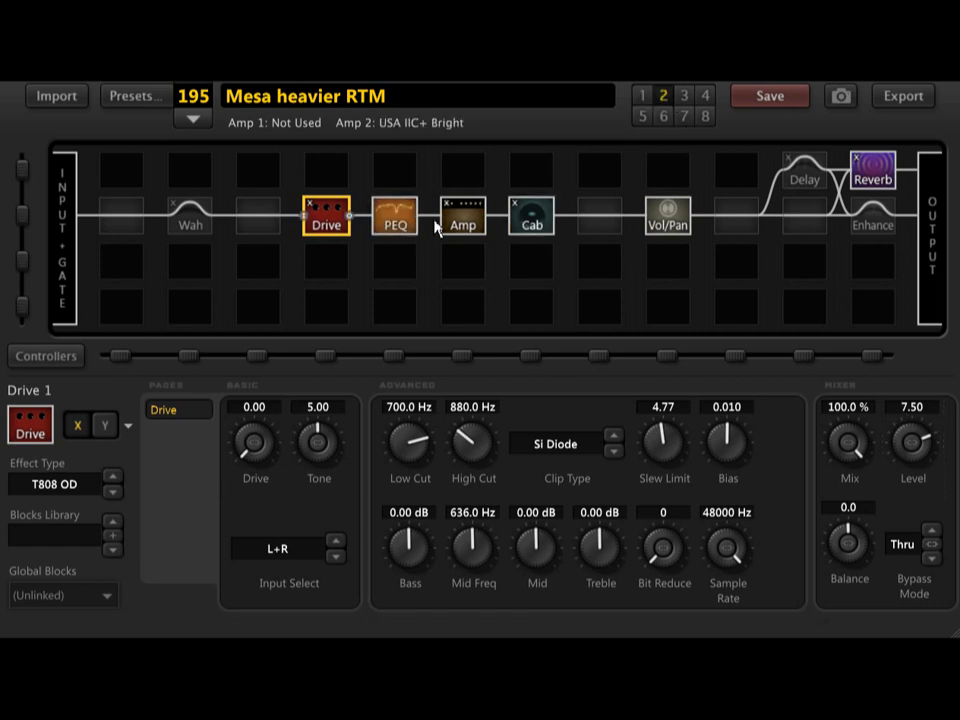
In scene 2, keep the Drive block engaged, bypass the PEQ block and switch the amp to its Y state, FAS Modern III.
left_click(336, 226)
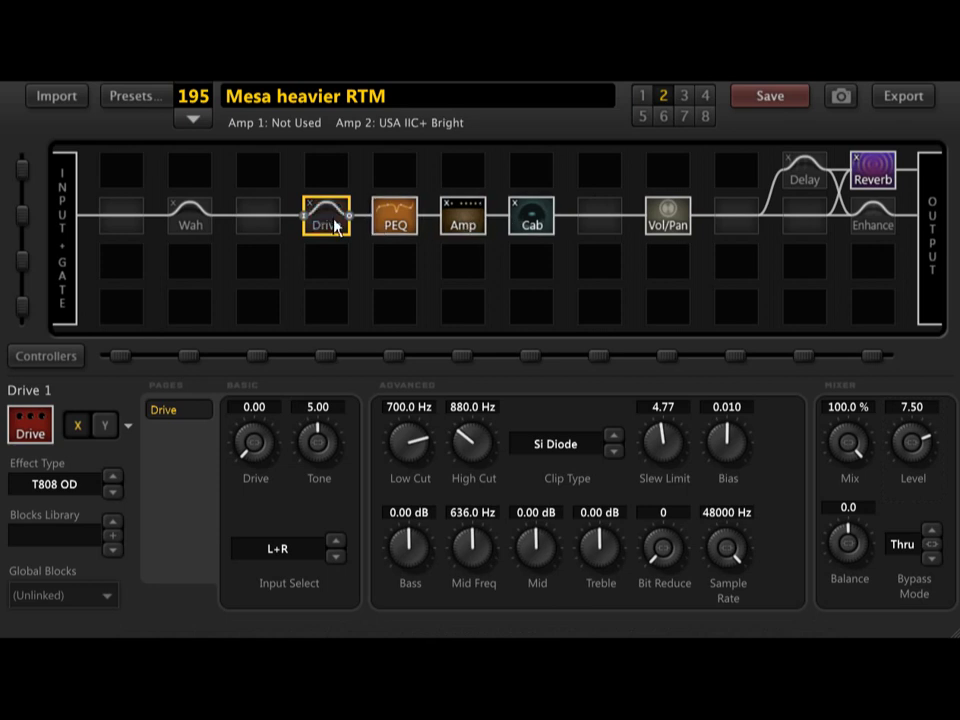
left_click(408, 226)
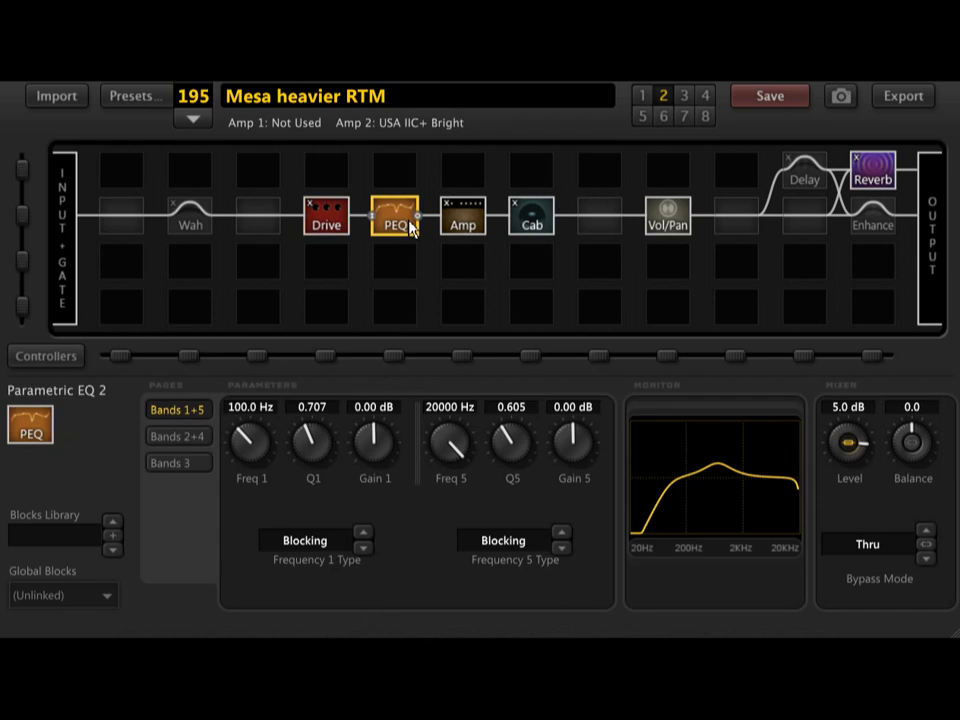
left_click(465, 225)
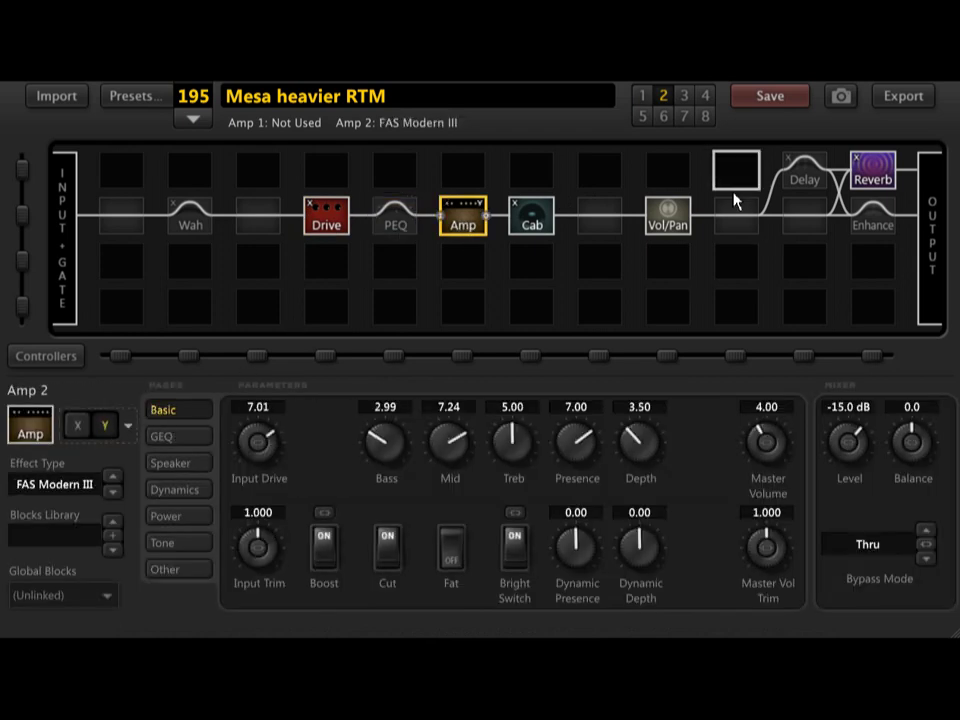
In scene 1, switch the amp to its X state, USA IIC+ Bright, bypass the Drive block and engage the PEQ block.
left_click(644, 96)
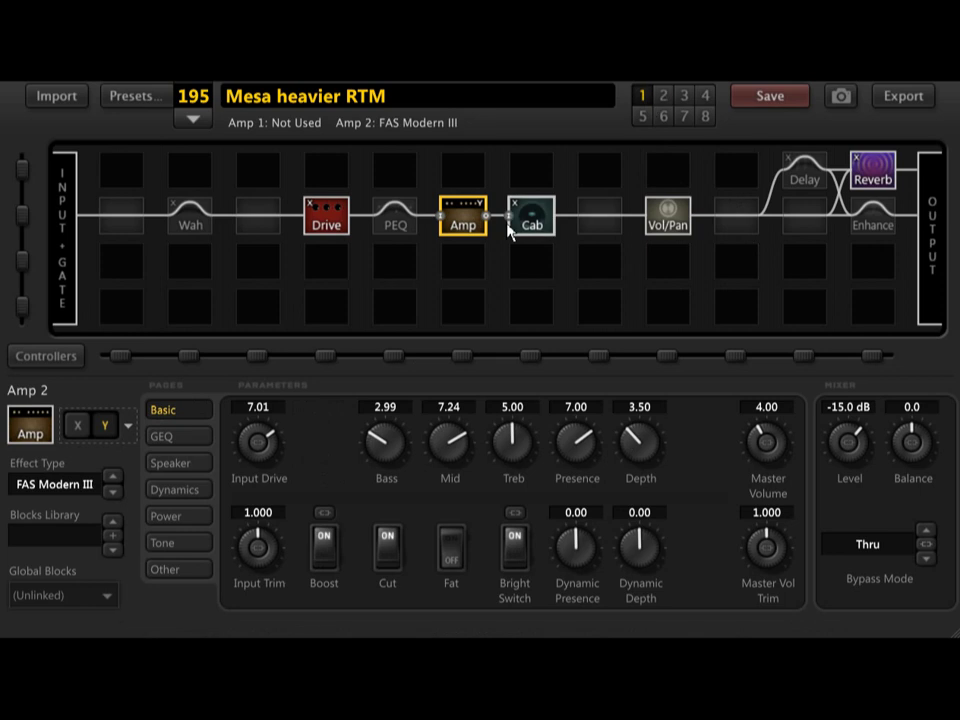
left_click(80, 425)
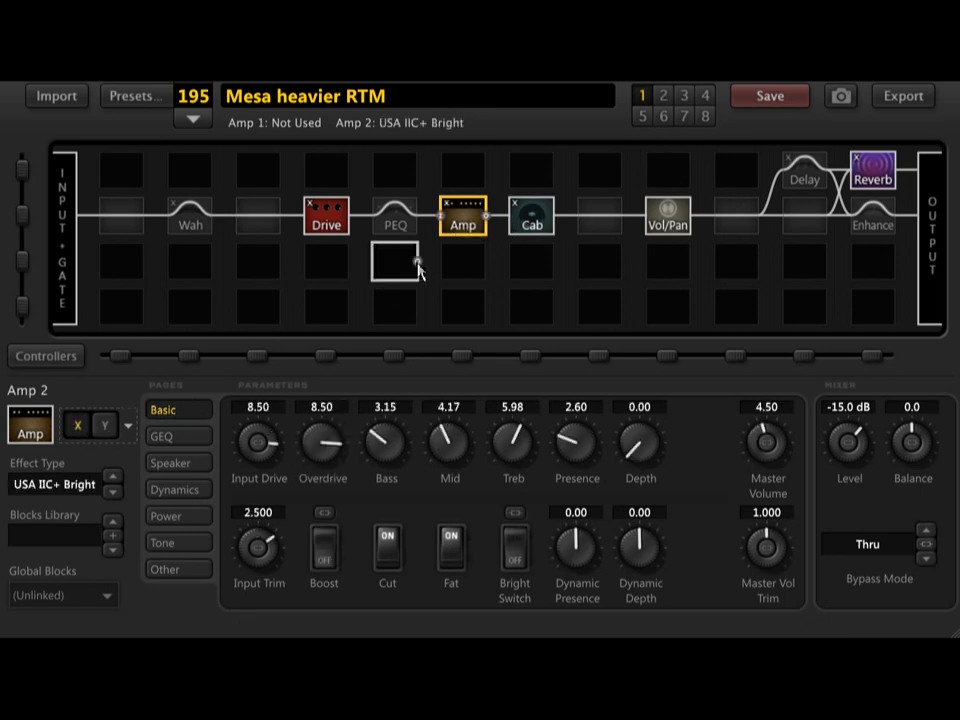
left_click(330, 215)
left_click(396, 215)
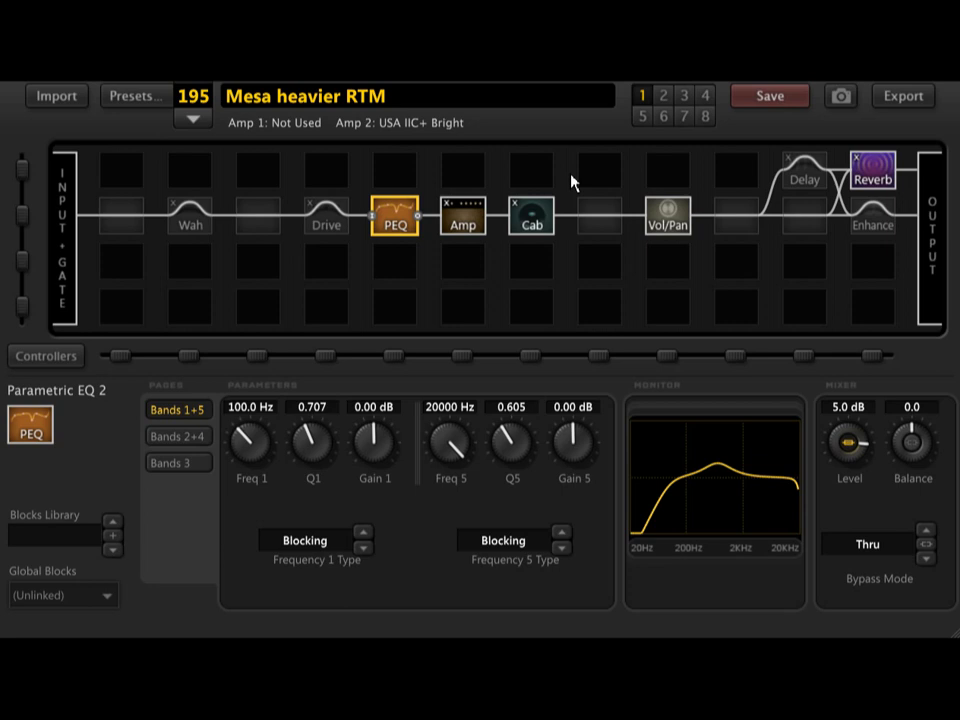
In scene 2, raise the amp's Input Drive to 10.00, bring it back to 7.40 and set Master Volume to 1.26.
left_click(663, 96)
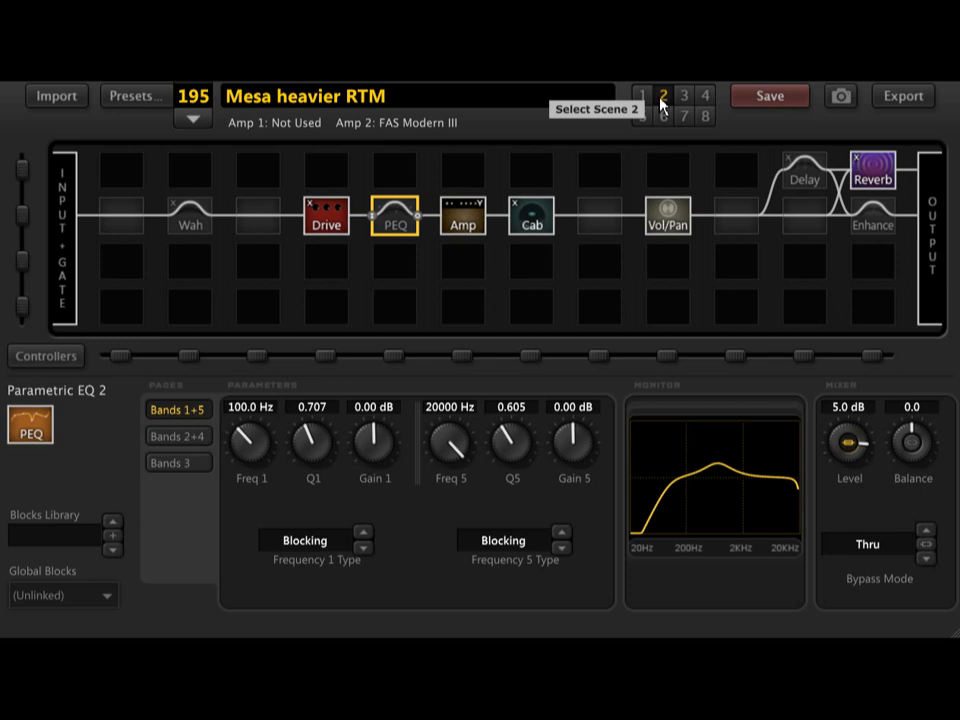
left_click(463, 226)
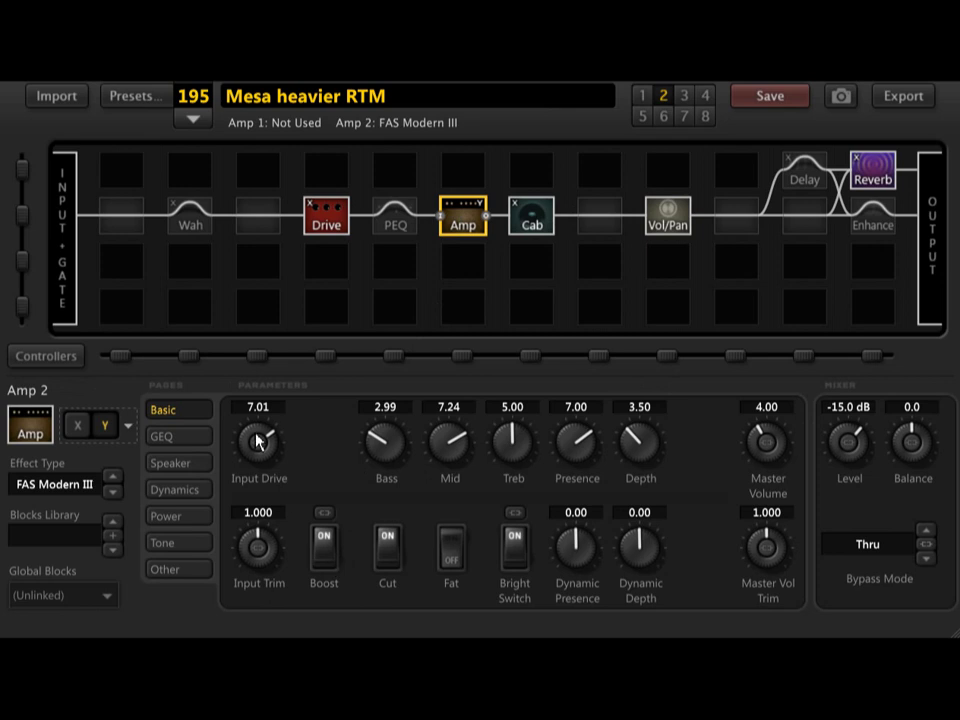
left_click_drag(253, 443, 483, 472)
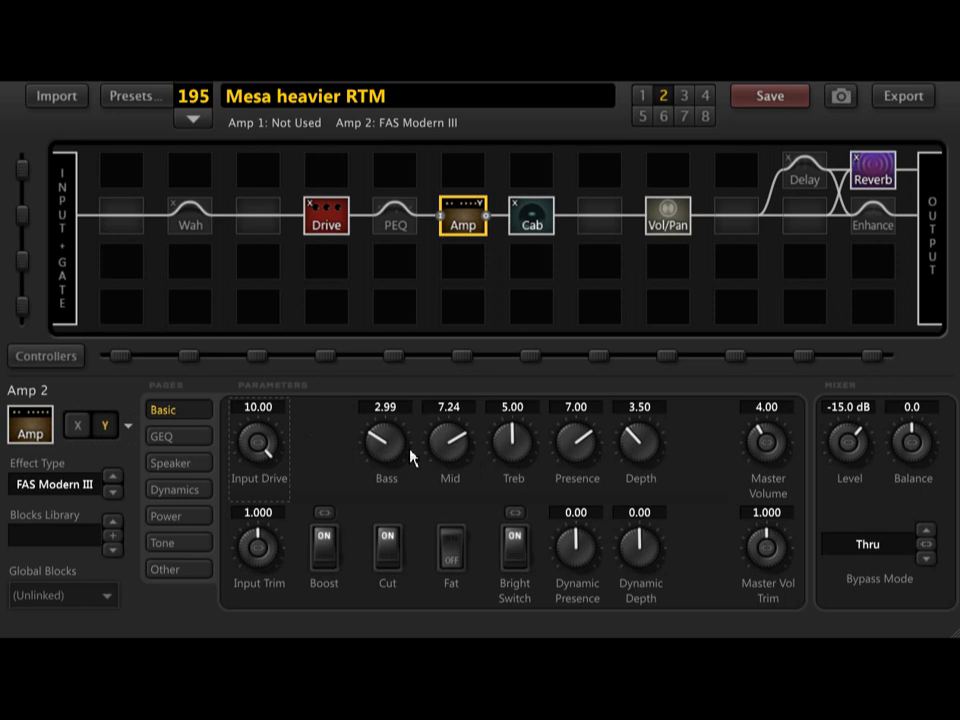
left_click_drag(262, 441, 128, 444)
left_click_drag(766, 440, 686, 447)
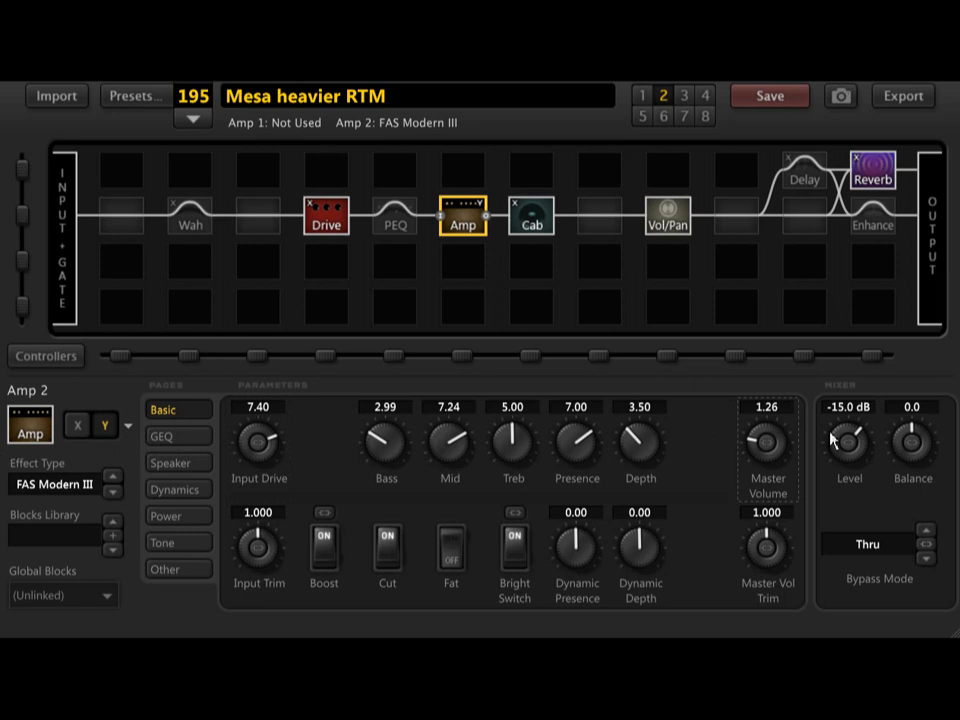
Adjust the amp's output to a Level of -8.0 dB with Master Volume at 2.68.
left_click_drag(850, 439, 908, 415)
scroll(856, 437, "down", 1)
scroll(856, 437, "down", 2)
scroll(856, 437, "up", 1)
scroll(856, 437, "down", 1)
scroll(856, 437, "down", 3)
scroll(754, 439, "up", 5)
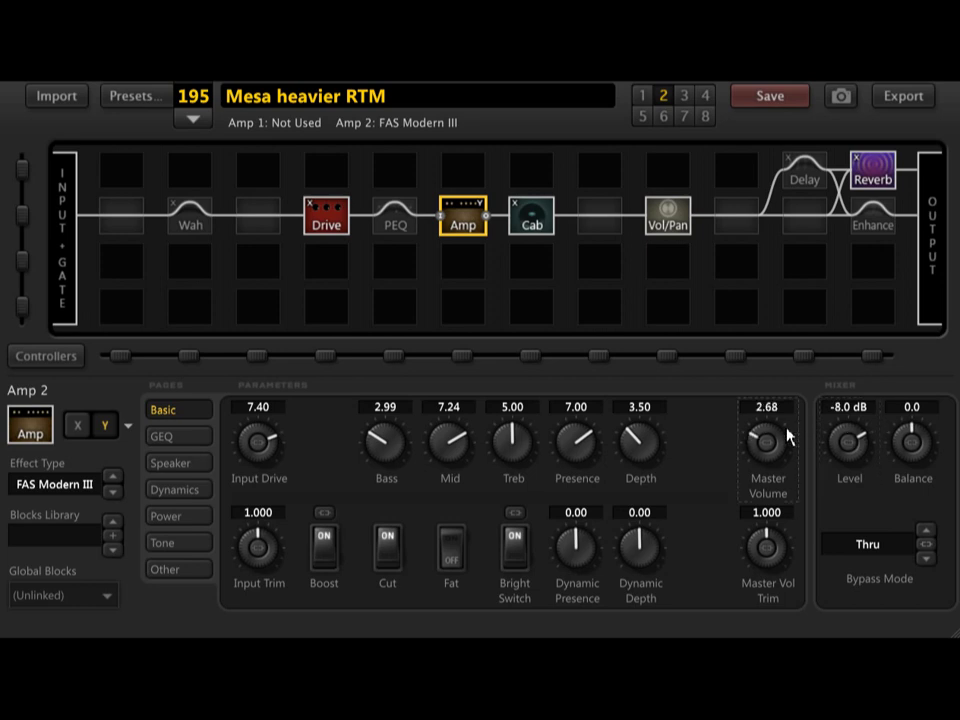
Lower the amp's Level to -21.7 dB and set Master Volume to 6.5.
scroll(848, 440, "down", 10)
left_click(767, 407)
type("6.5")
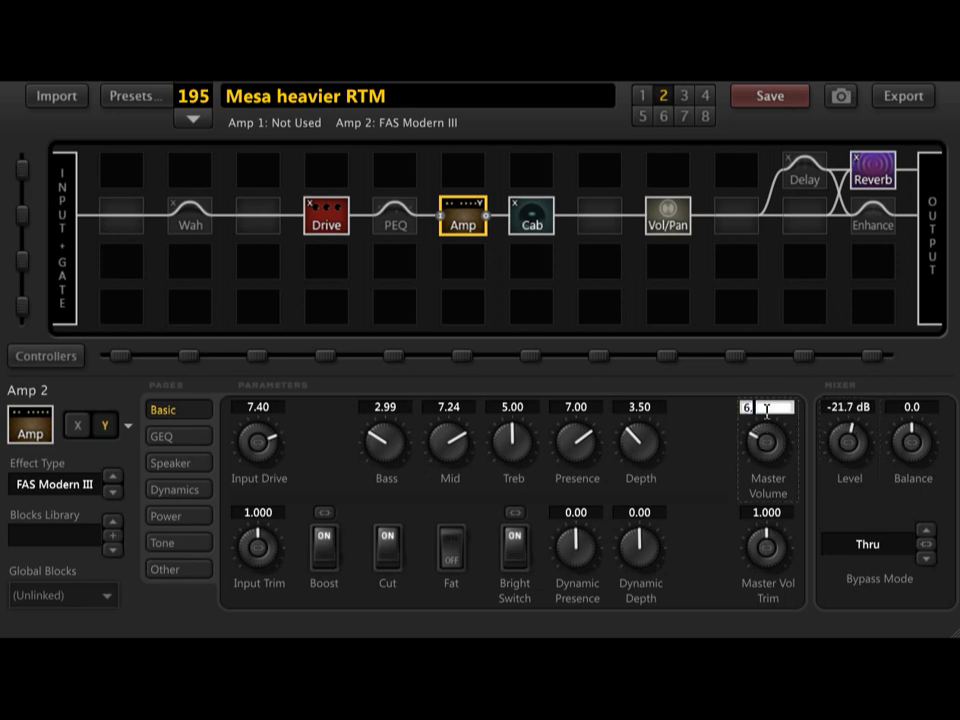
key("Return")
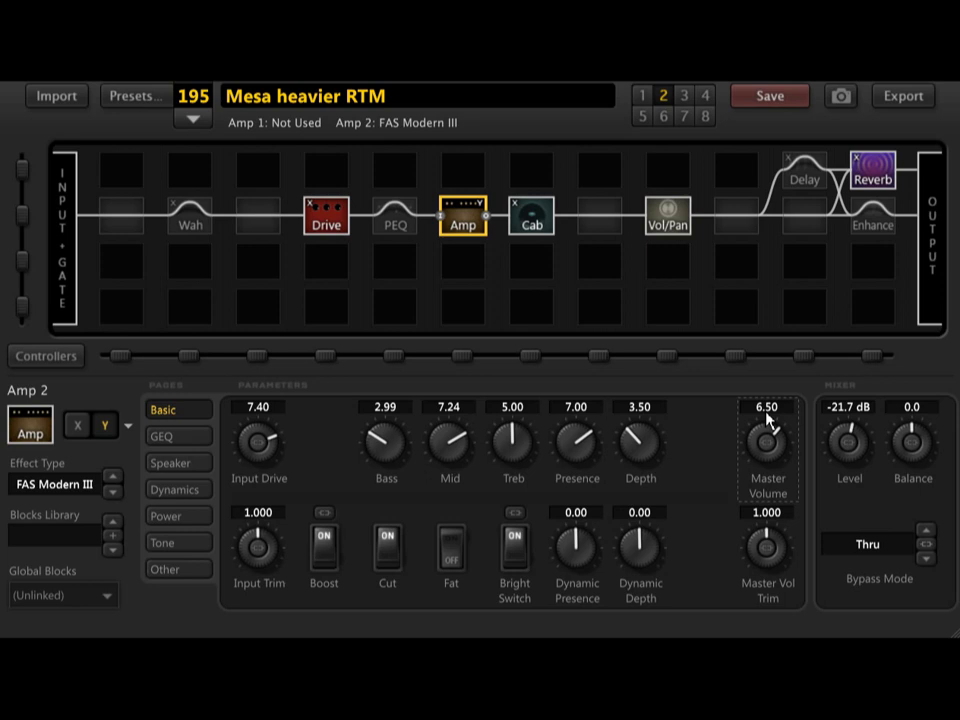
Turn off the amp's Boost and set Input Drive to 2.28, Master Volume to 2.83 and Level to -7.6 dB.
left_click(324, 553)
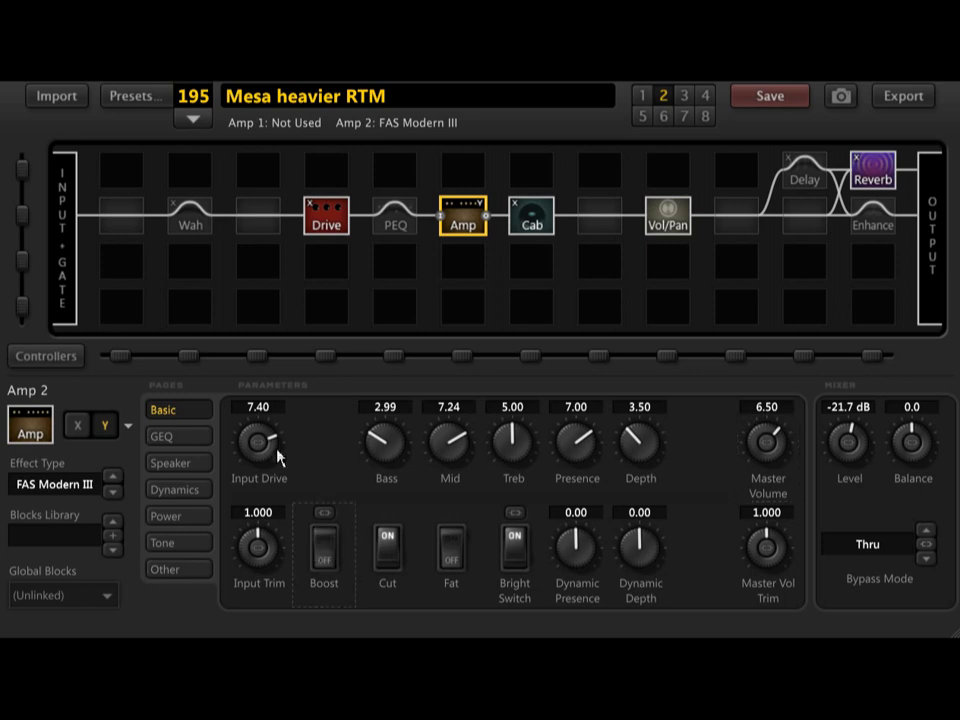
left_click_drag(272, 445, 18, 474)
left_click_drag(768, 434, 598, 455)
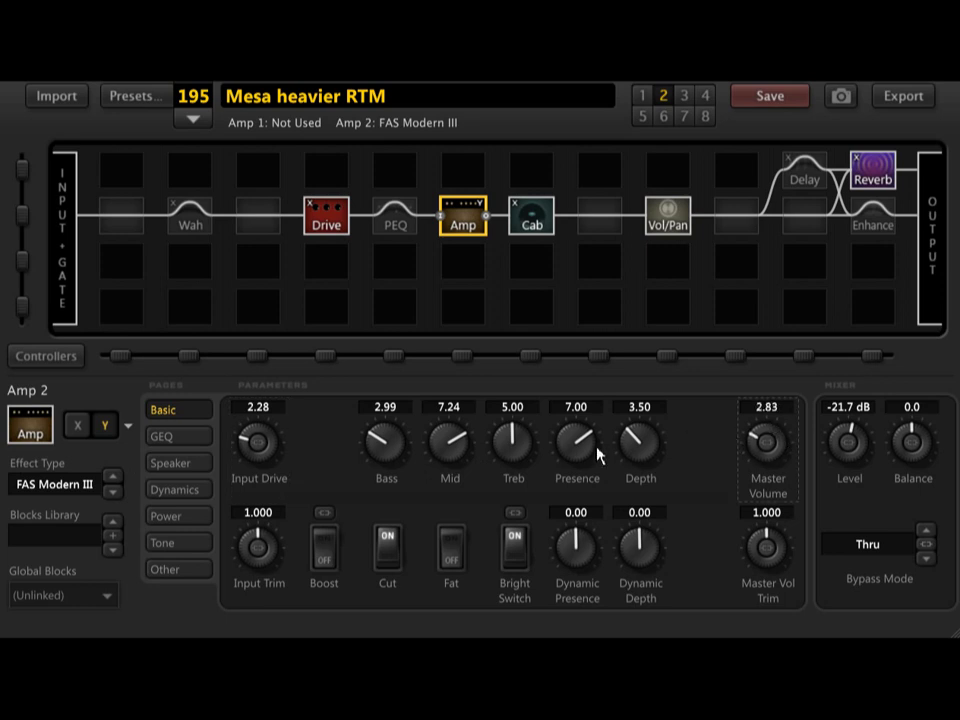
left_click_drag(828, 441, 876, 381)
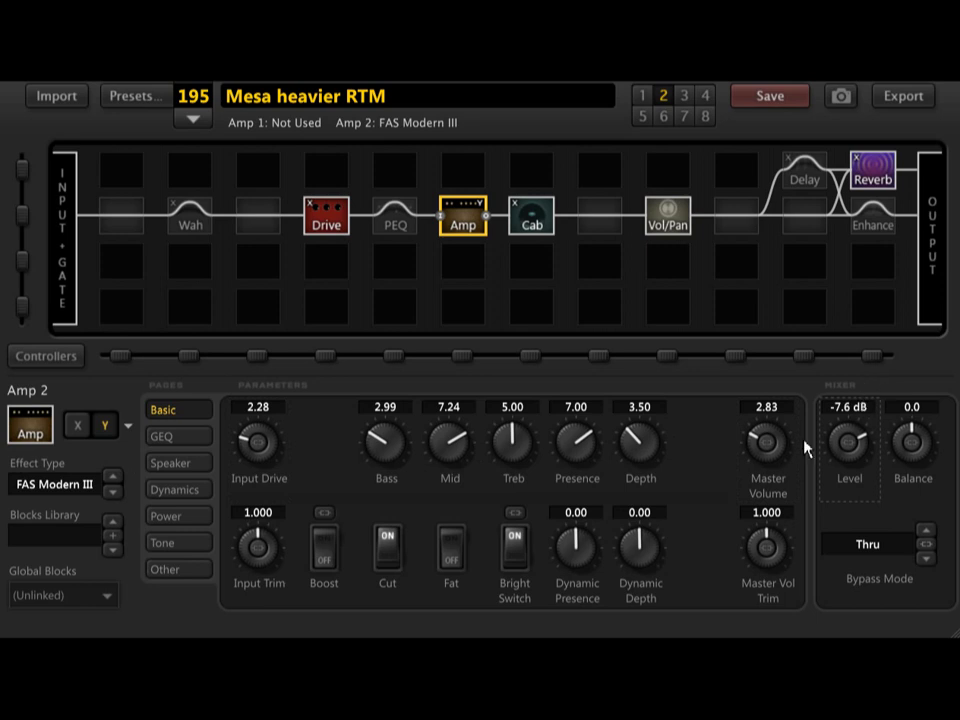
Readjust the amp to an Input Drive of 7.32, a Master Volume of 6.22 and a Level of -19.0 dB.
left_click_drag(866, 442, 770, 385)
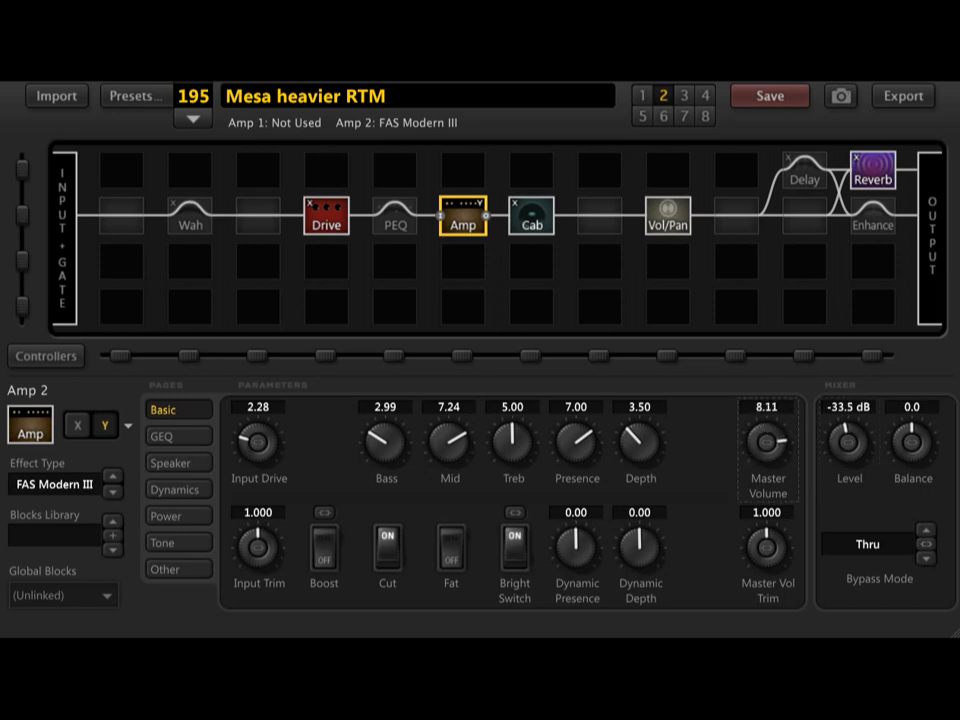
left_click_drag(784, 459, 699, 455)
left_click_drag(848, 442, 940, 432)
scroll(855, 437, "down", 2)
Compare with scene 1, return to scene 2, lower the amp's Level to -23.0 dB and turn Boost on.
left_click(643, 98)
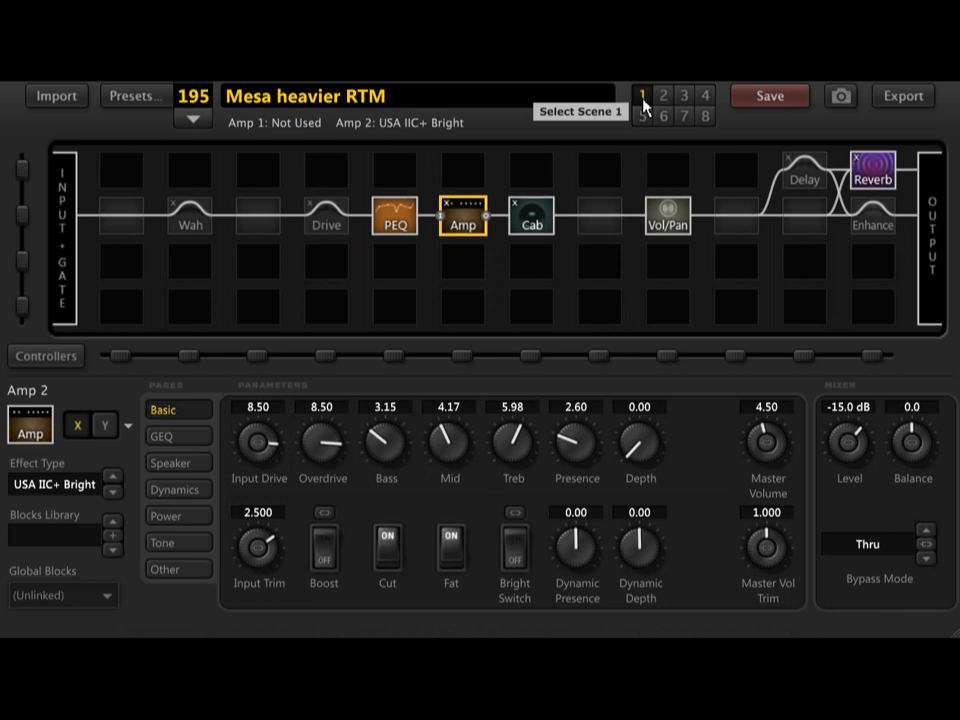
left_click(663, 96)
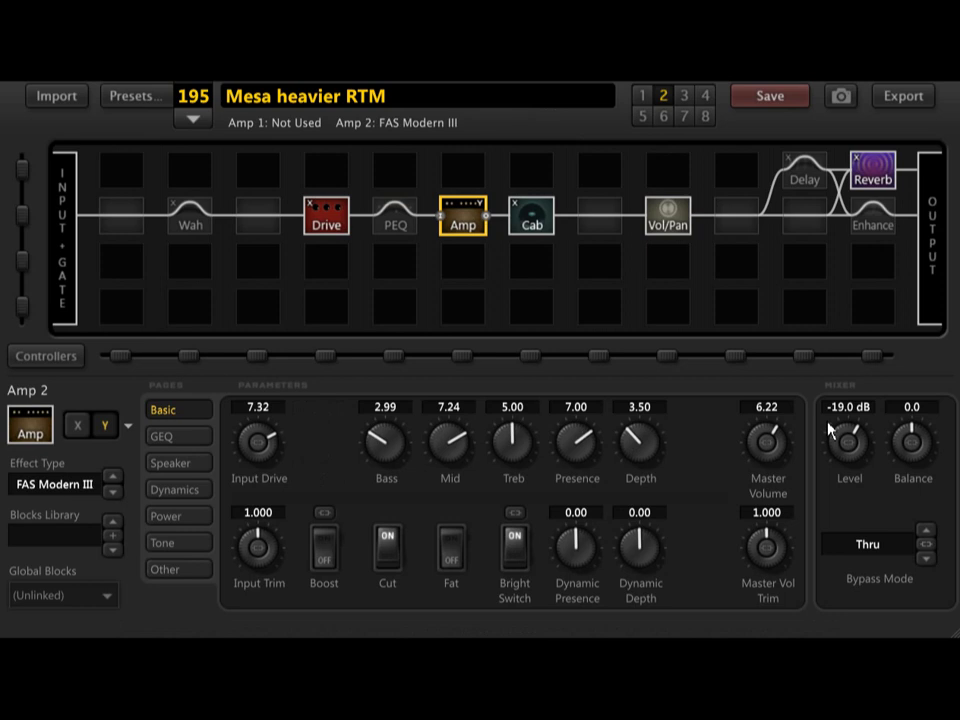
scroll(847, 436, "down", 2)
scroll(847, 436, "down", 2)
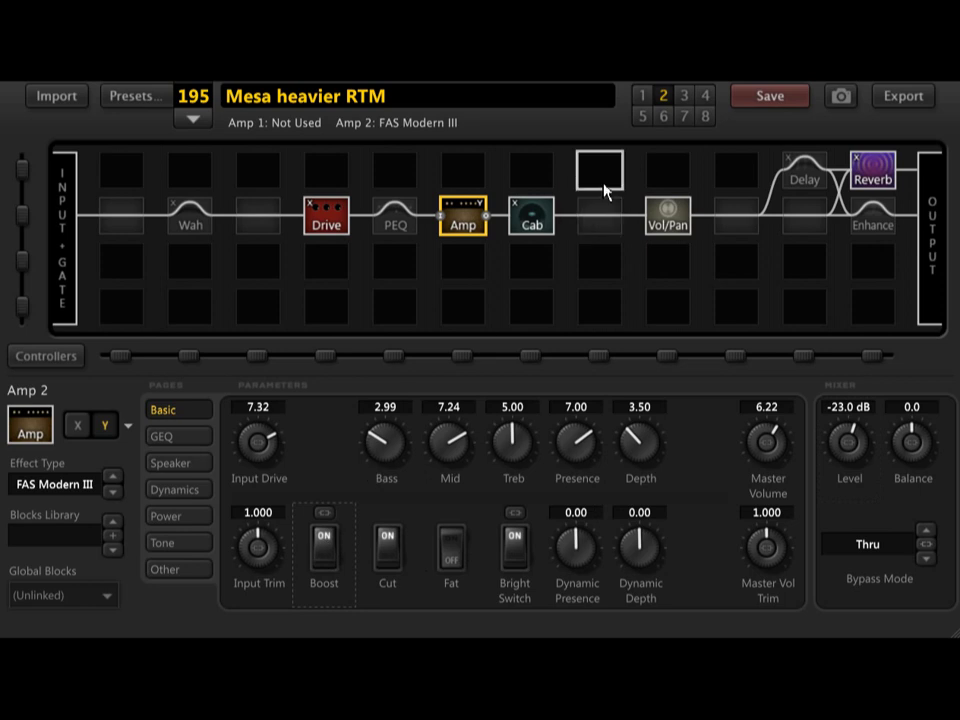
Compare scenes 1 and 2 while trying scene 2's amp Level at -25.0 dB and returning it to -23.0 dB.
left_click(646, 96)
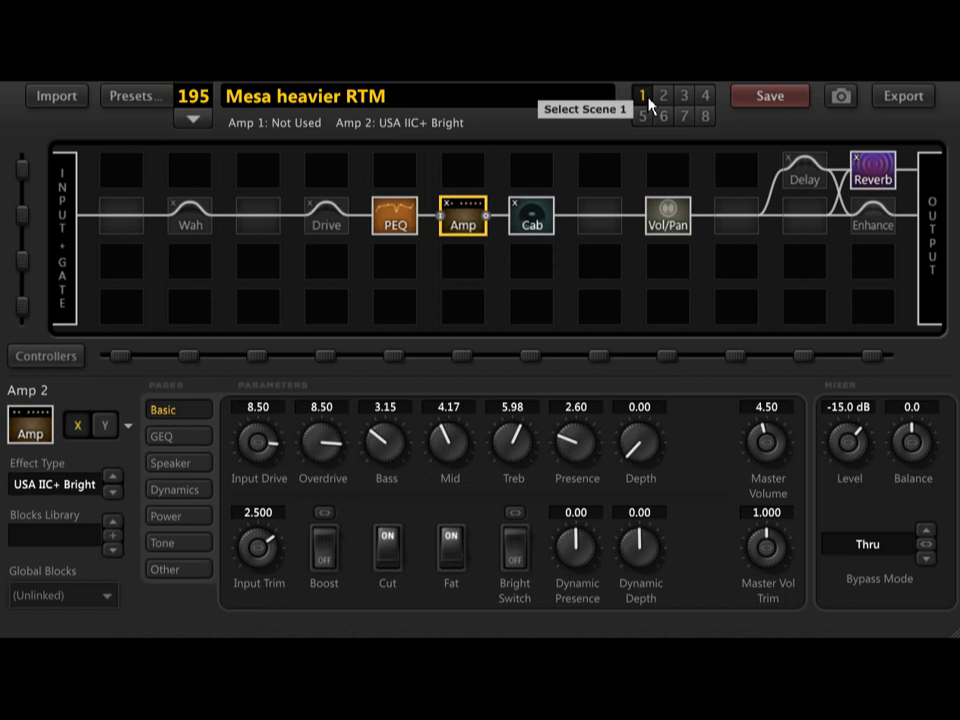
left_click(664, 98)
scroll(862, 450, "down", 2)
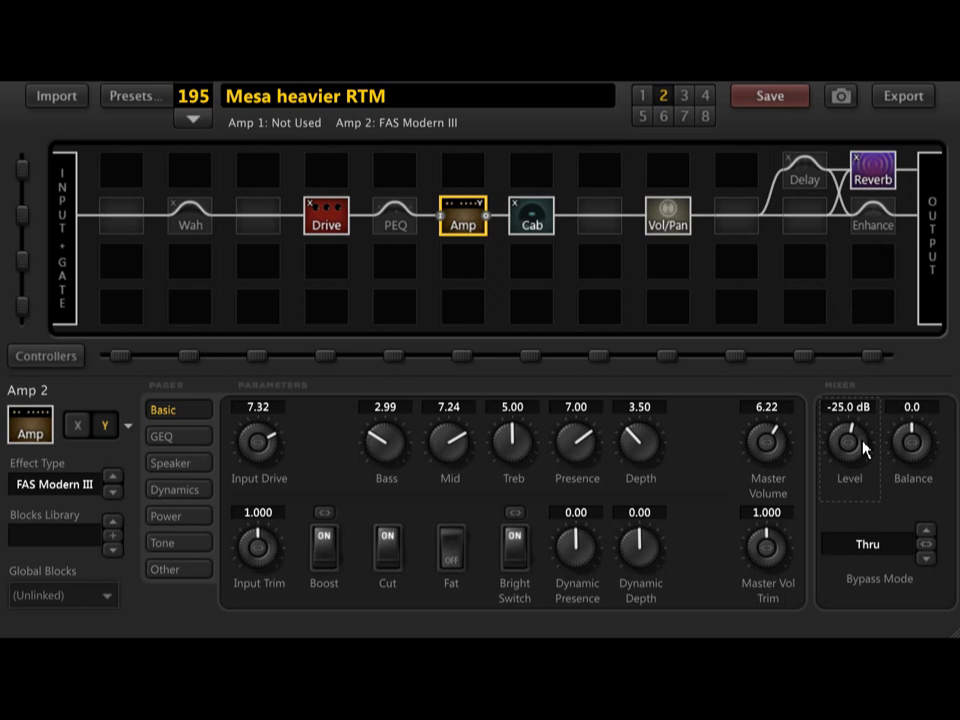
scroll(866, 449, "up", 1)
left_click(644, 98)
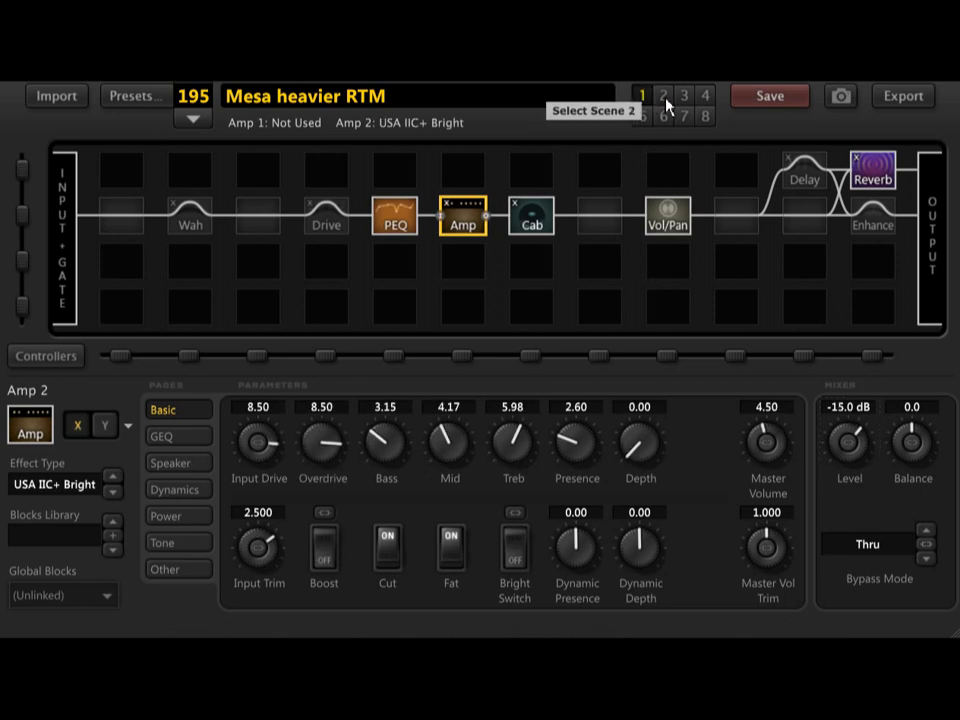
left_click(664, 97)
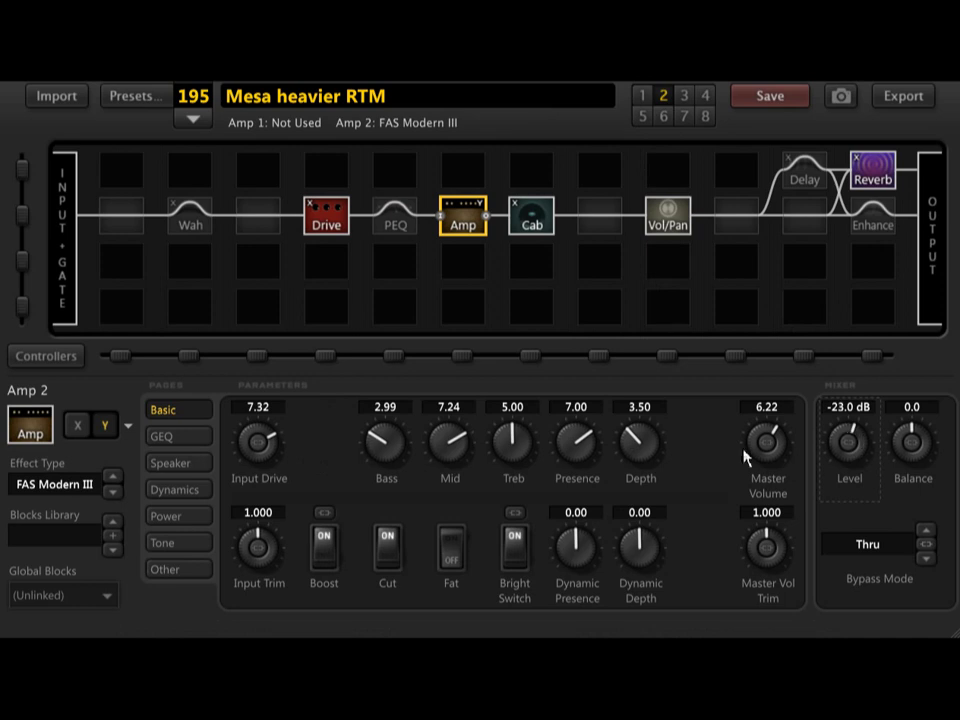
Adjust the FAS Modern III amp's Depth to 3.62 and its Presence to 7.48.
left_click_drag(660, 456, 378, 466)
left_click_drag(641, 440, 694, 476)
left_click_drag(593, 450, 573, 459)
Switch between scenes 1 and 2 to match their volumes, setting scene 2's amp Level to -24.0 dB.
left_click(642, 96)
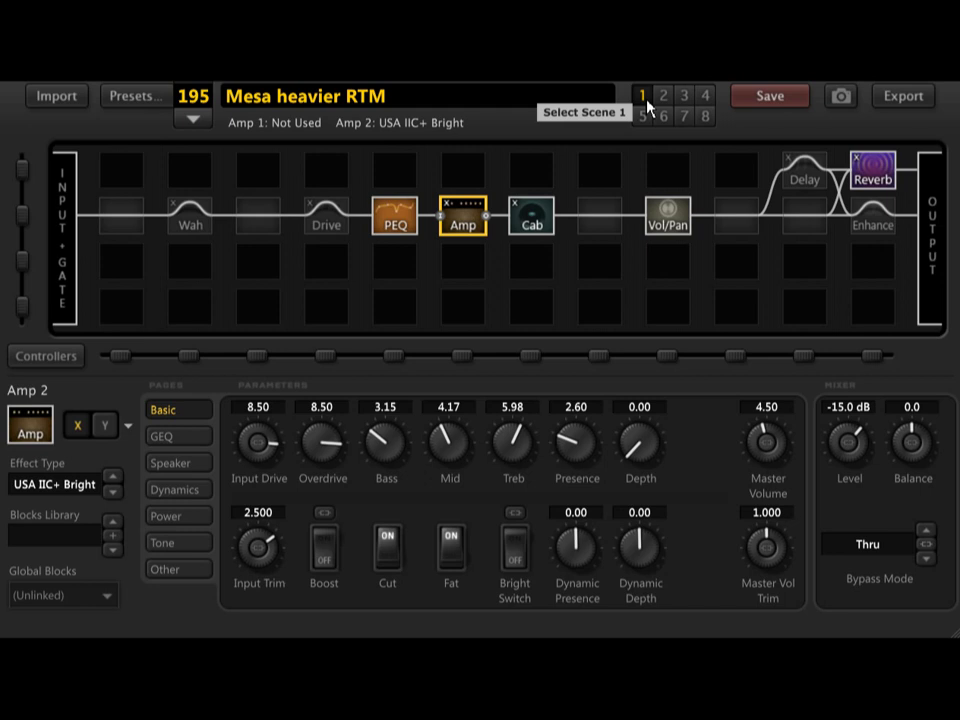
left_click(663, 96)
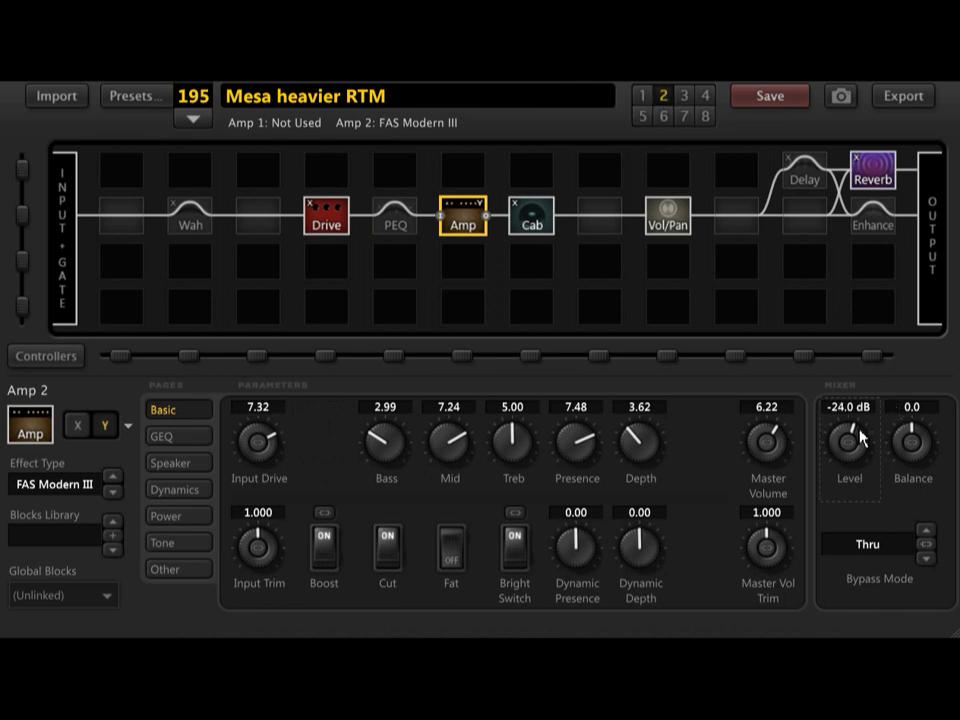
left_click(642, 96)
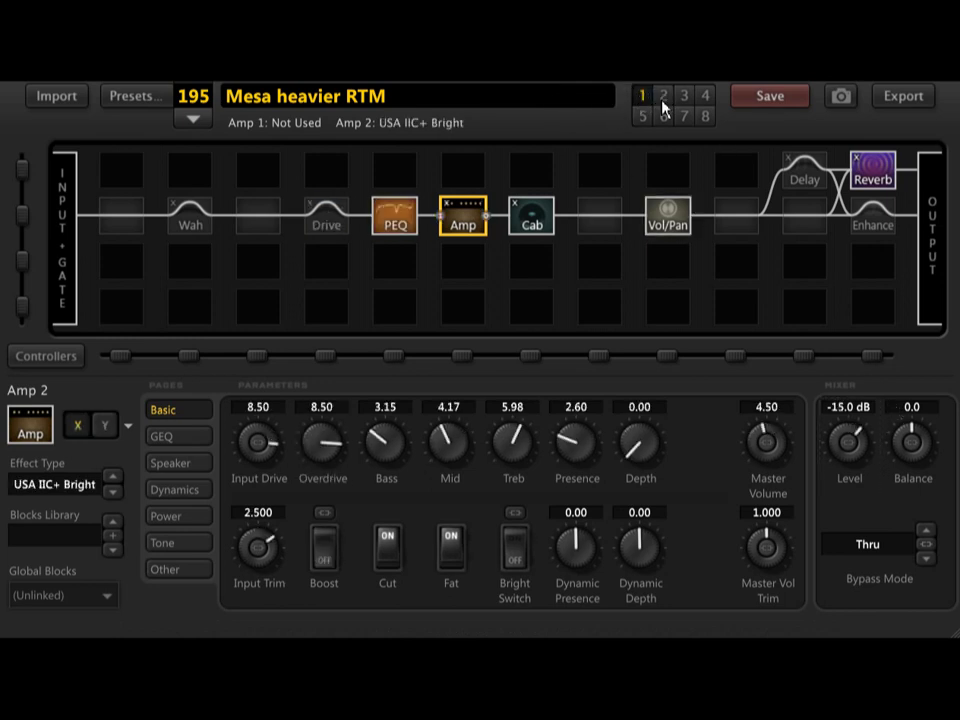
left_click(663, 96)
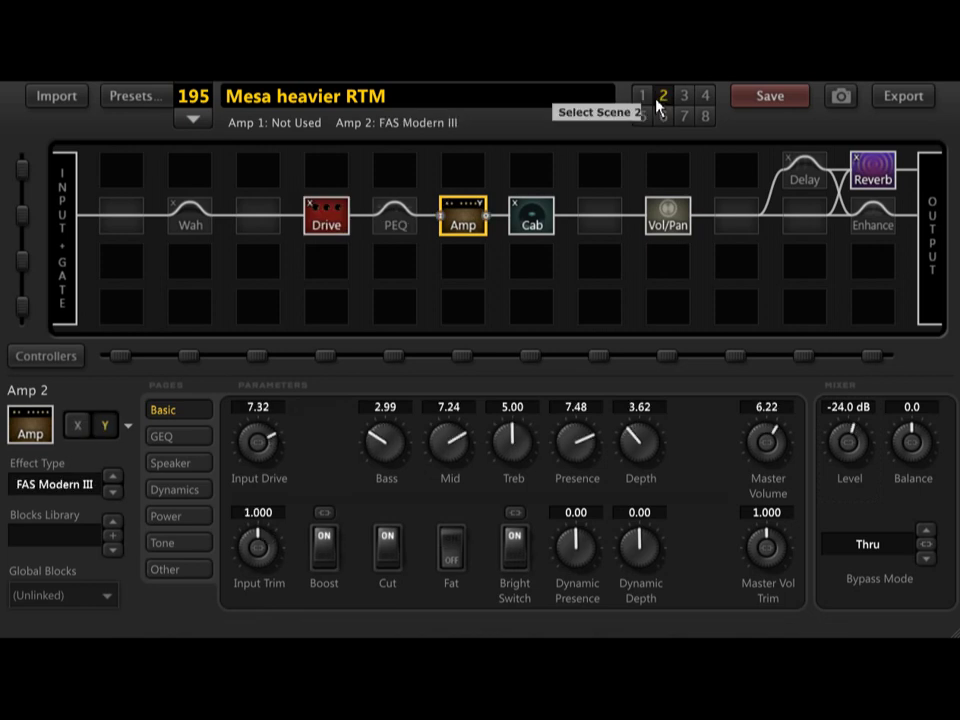
Set the FAS Modern III amp's Treb to 6.14 and compare scene 2 with scene 1.
left_click_drag(516, 446, 419, 424)
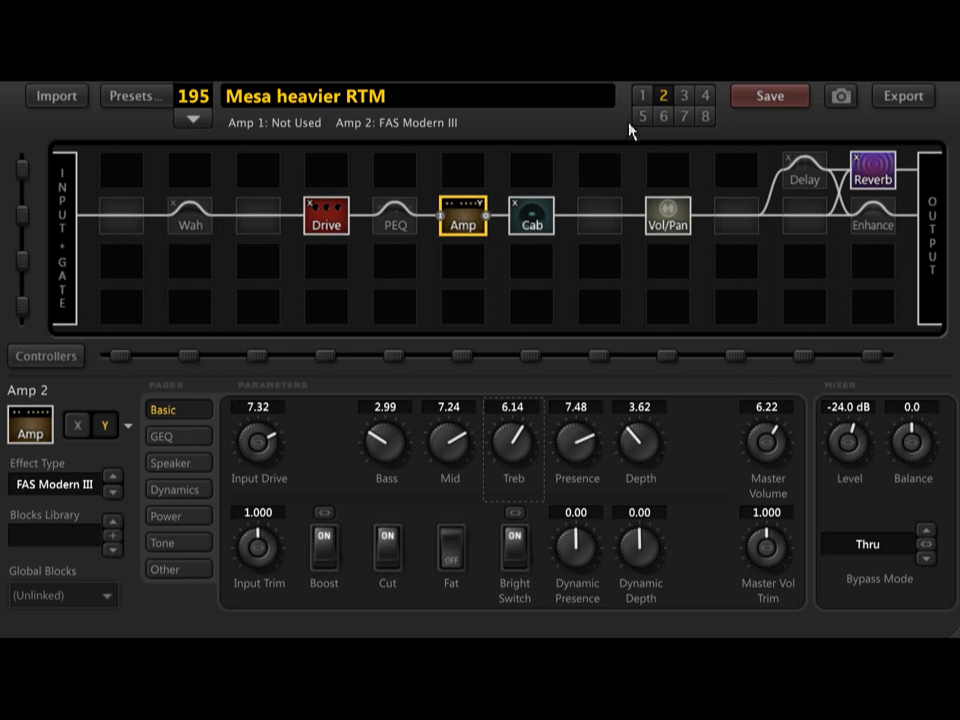
left_click(643, 96)
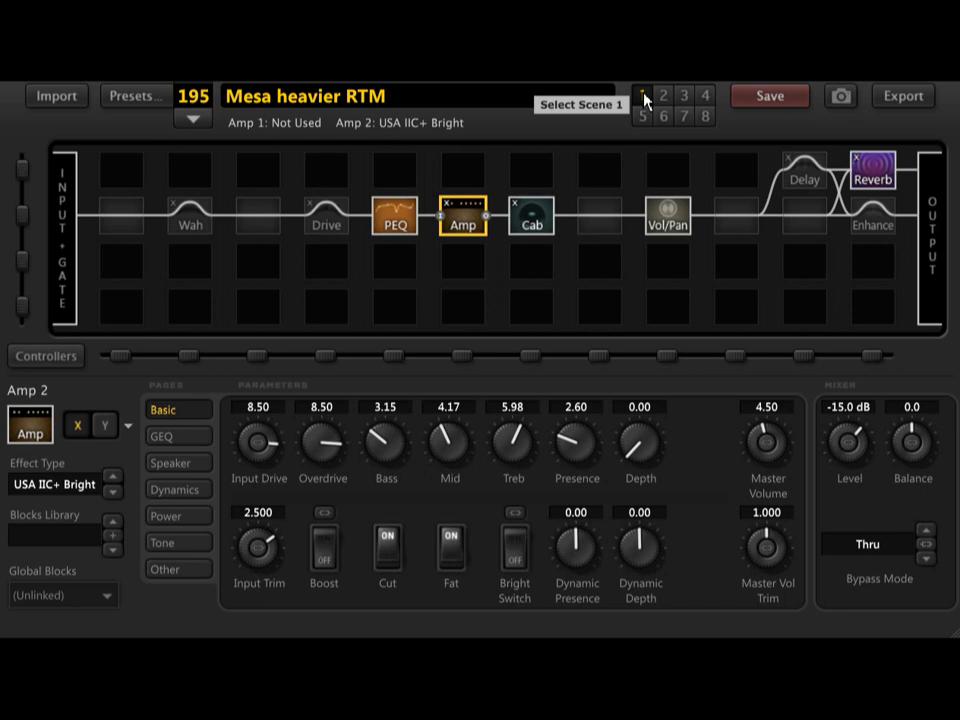
left_click(670, 97)
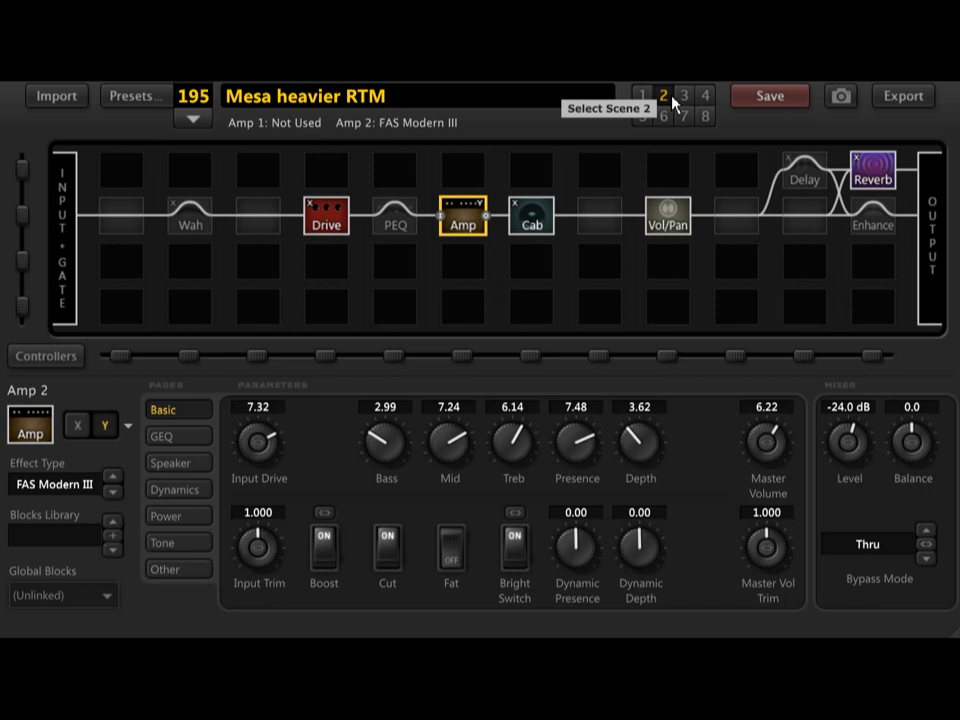
Try the amp's Dynamic Presence at 8.42, reset it to 0.00, and set Dynamic Depth to 2.
left_click_drag(580, 547, 780, 500)
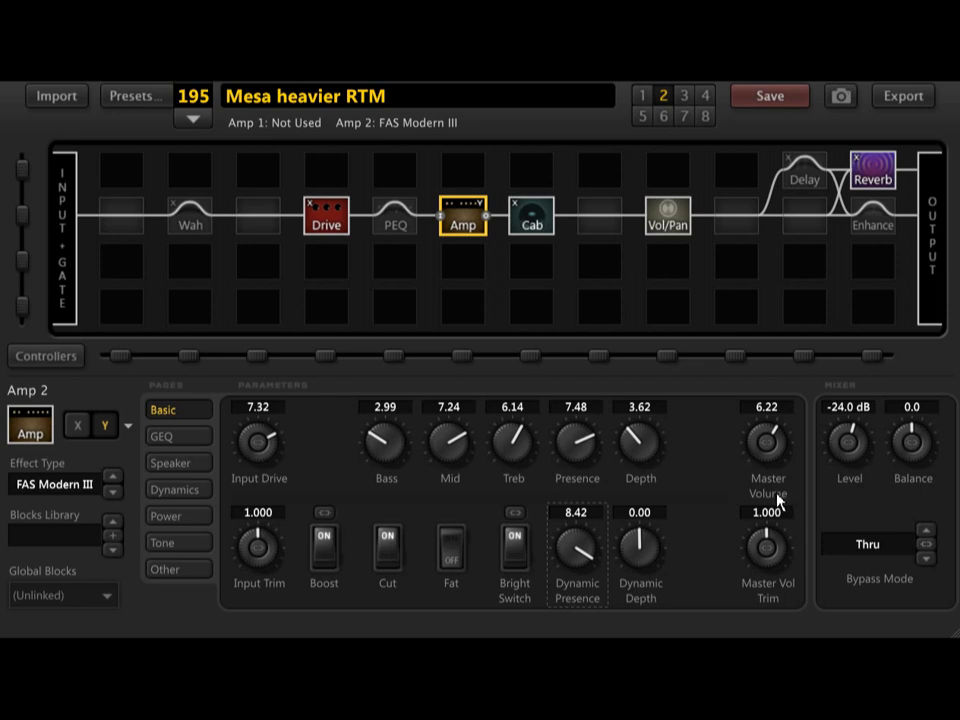
double_click(588, 554)
left_click_drag(630, 552, 930, 592)
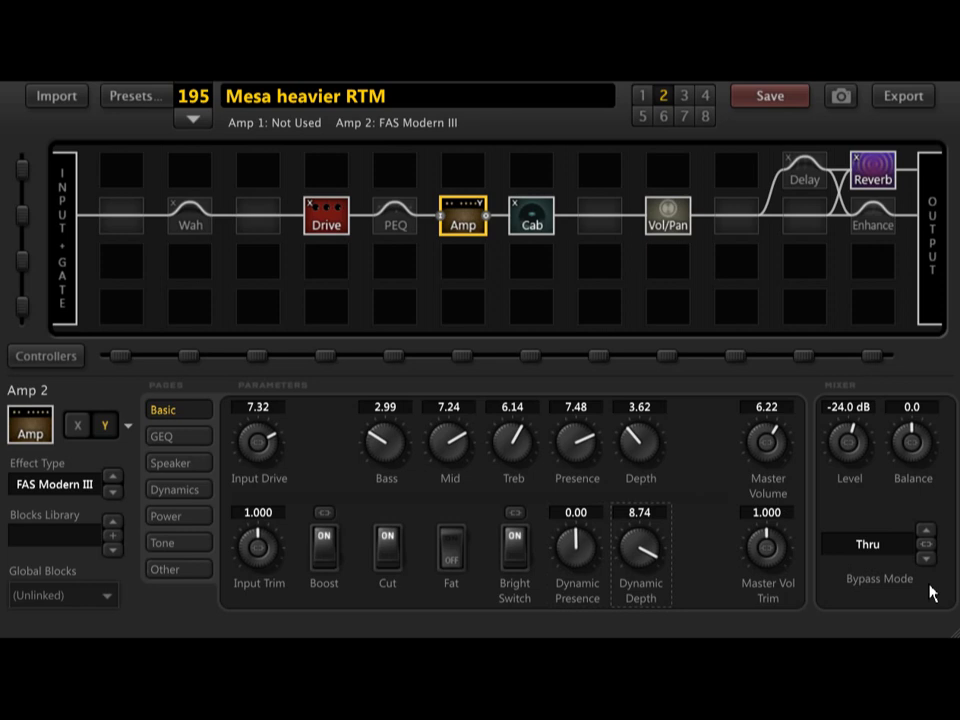
double_click(633, 513)
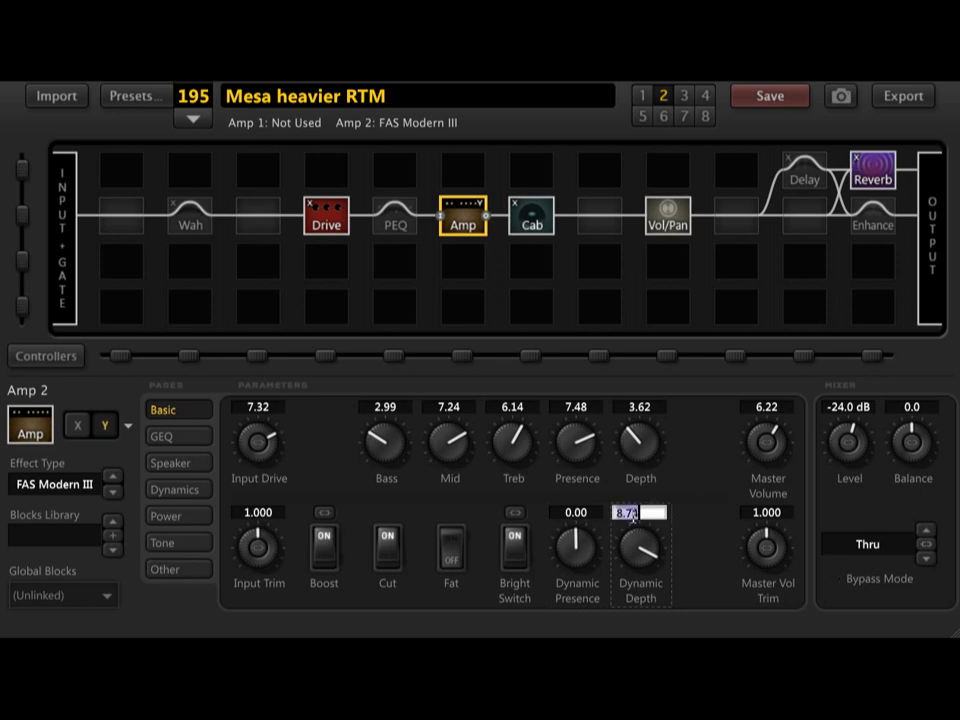
type("2")
key("Return")
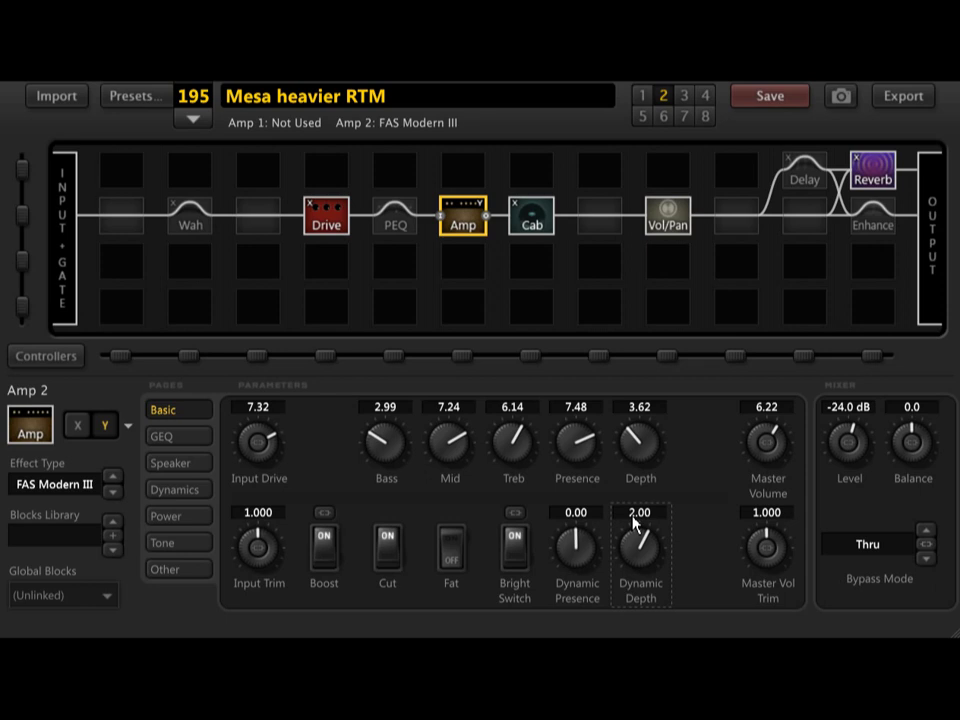
Set the FAS Modern III amp's Dynamic Presence to 2.
double_click(577, 512)
type("2")
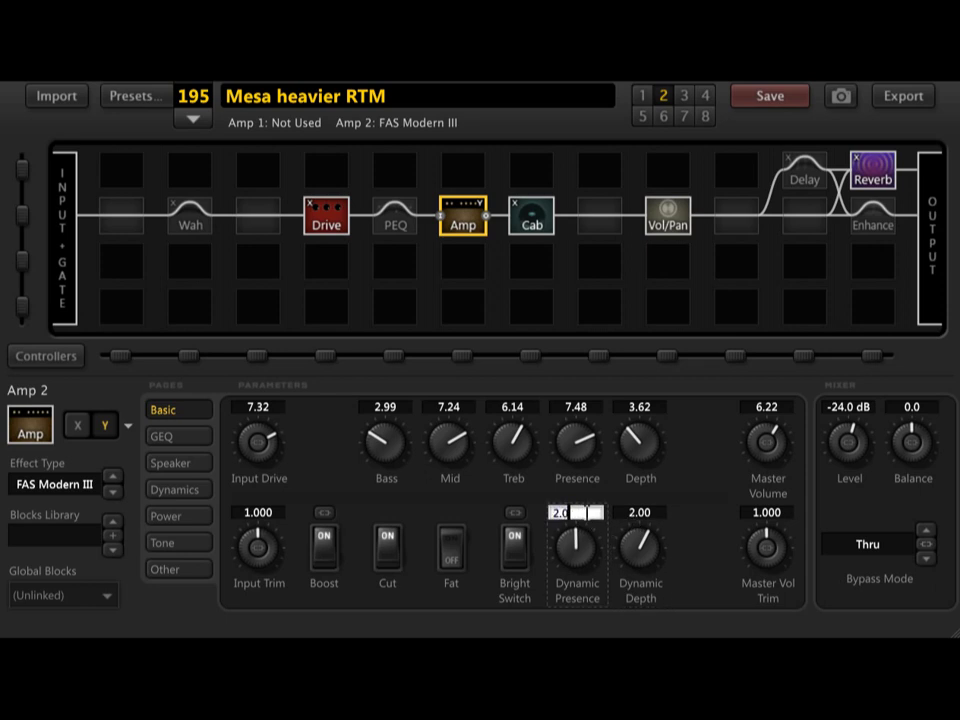
key("Return")
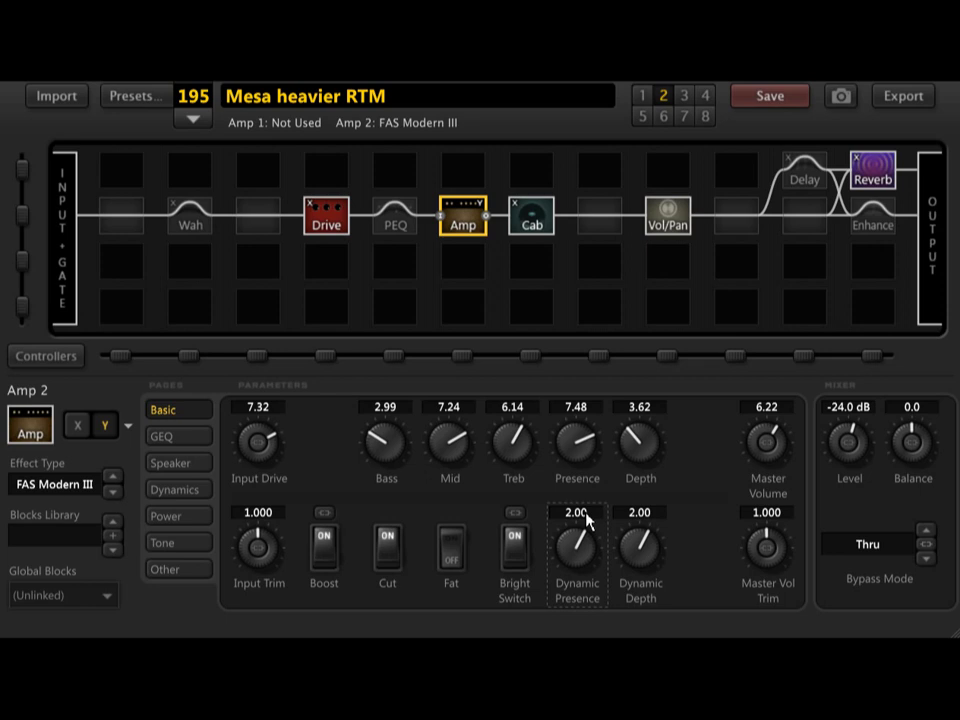
Compare scene 1 with scene 2 and save the preset.
left_click(643, 95)
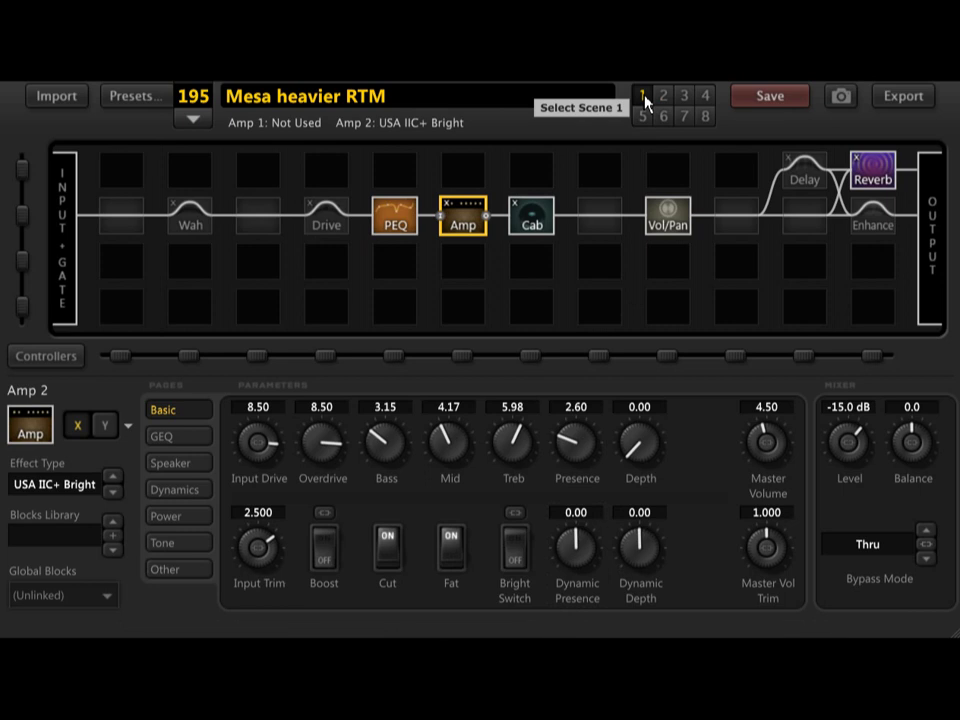
left_click(663, 98)
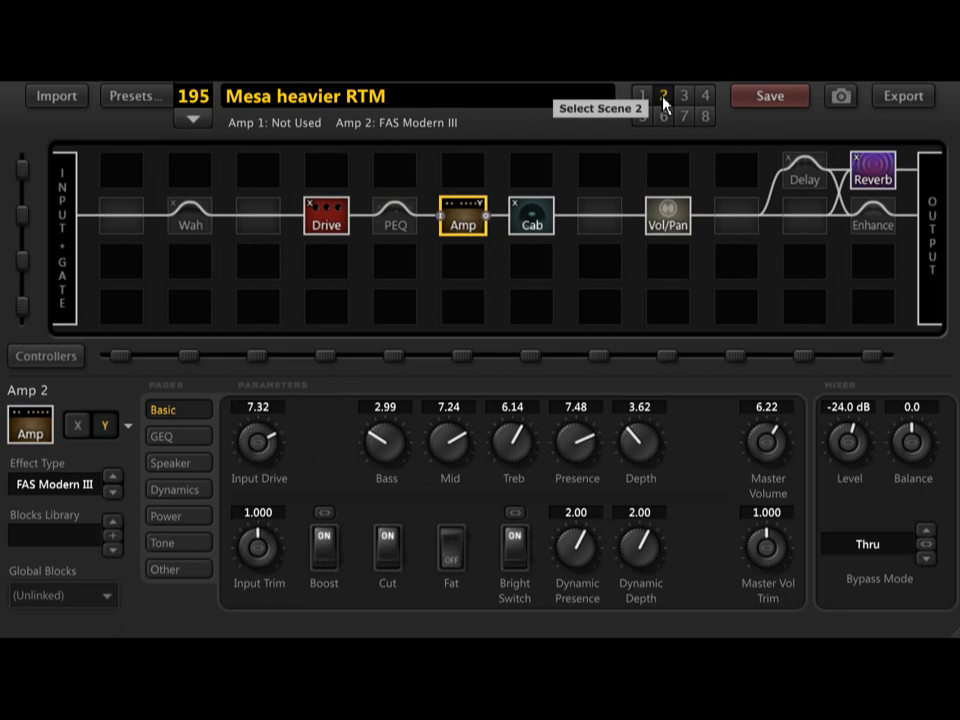
left_click(762, 97)
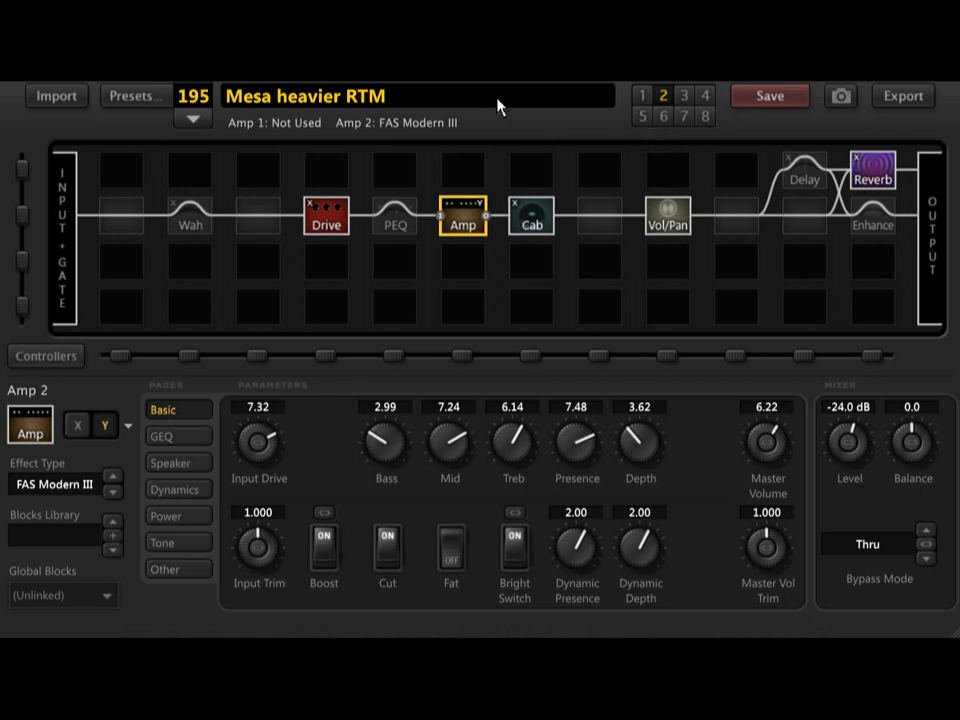
Try the FAS Modern III amp's Dynamics parameter at -10.00 and at higher values, and reset it to 0.00.
left_click(183, 472)
scroll(258, 432, "up", 2)
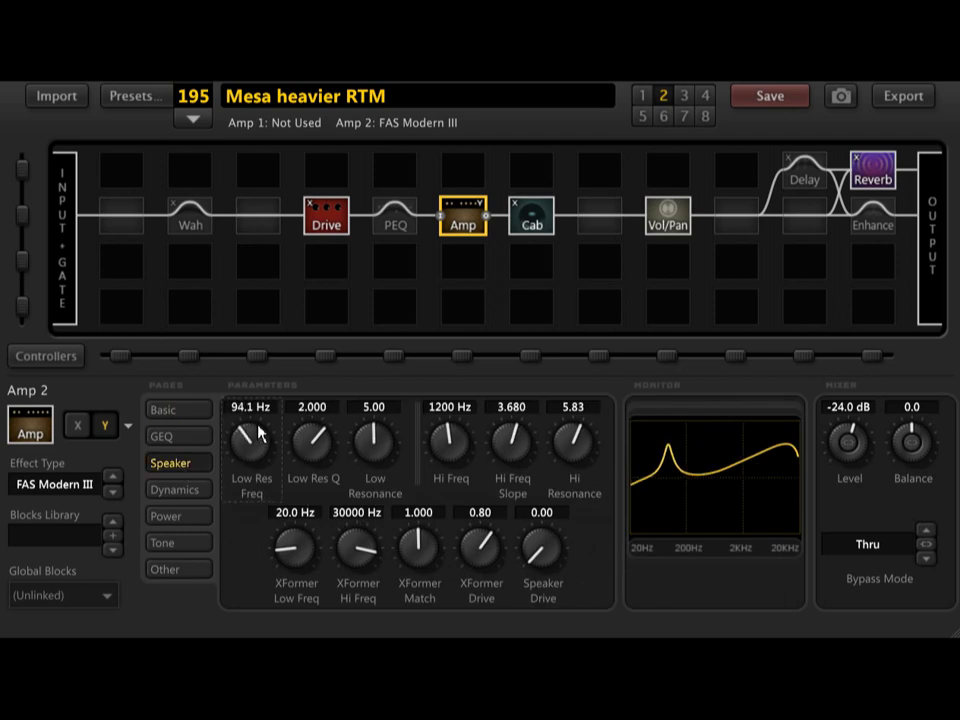
left_click(187, 493)
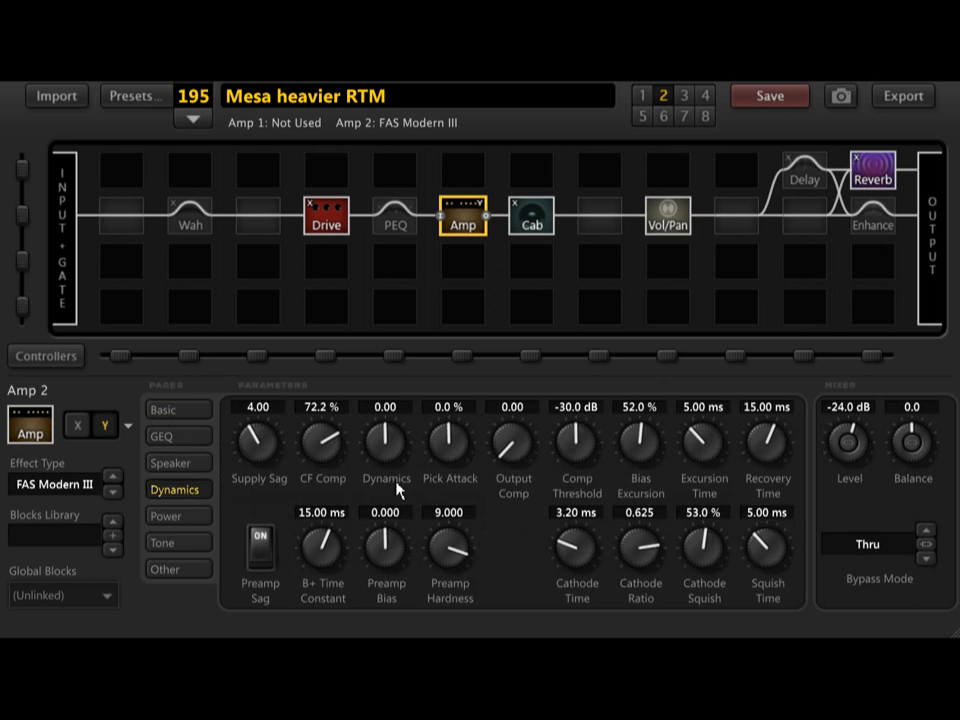
left_click_drag(398, 455, 113, 447)
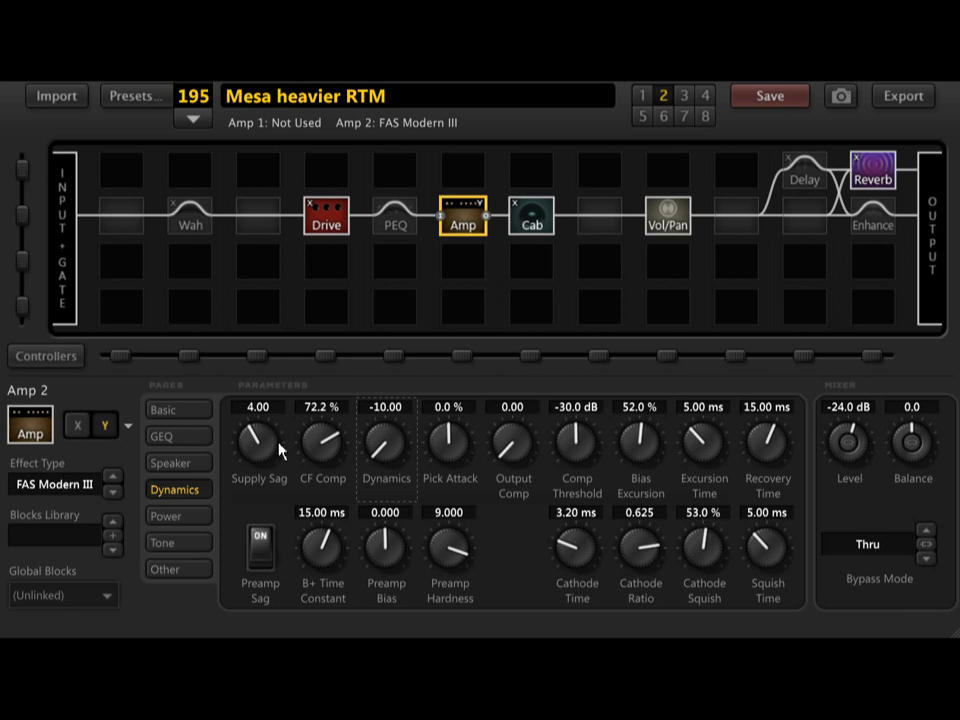
double_click(385, 455)
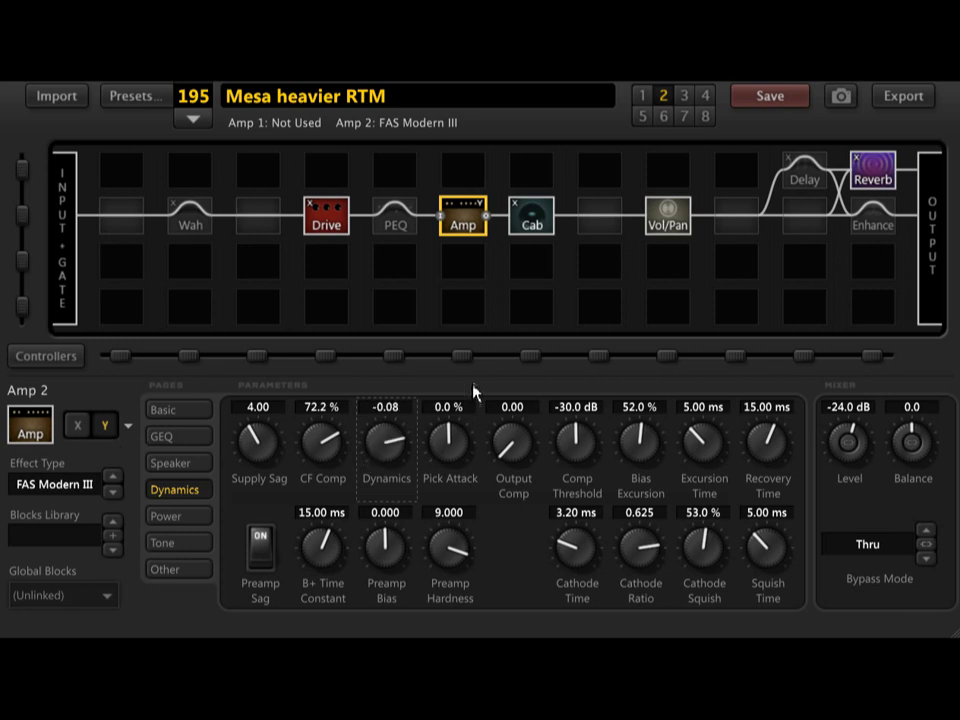
left_click_drag(385, 455, 575, 308)
Try the amp's Pick Attack at -100.0 % and reset it, and test the Preamp Sag switch.
left_click_drag(440, 444, 62, 450)
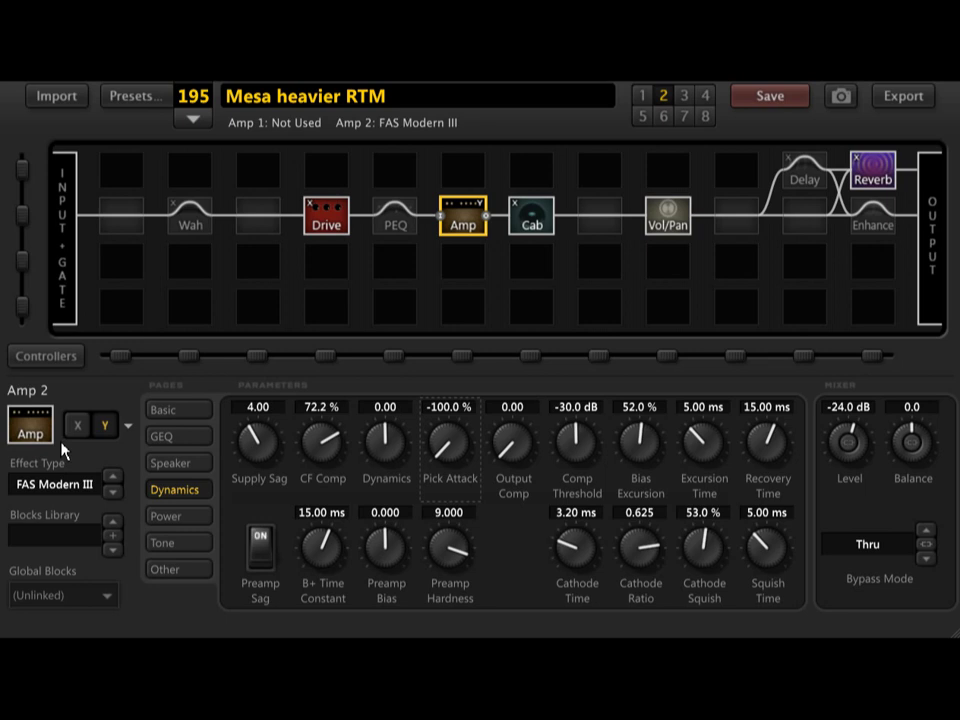
double_click(446, 453)
left_click(259, 563)
Try the amp's Negative Feedback at 10.00 and other values, and restore it to 5.4.
left_click(189, 518)
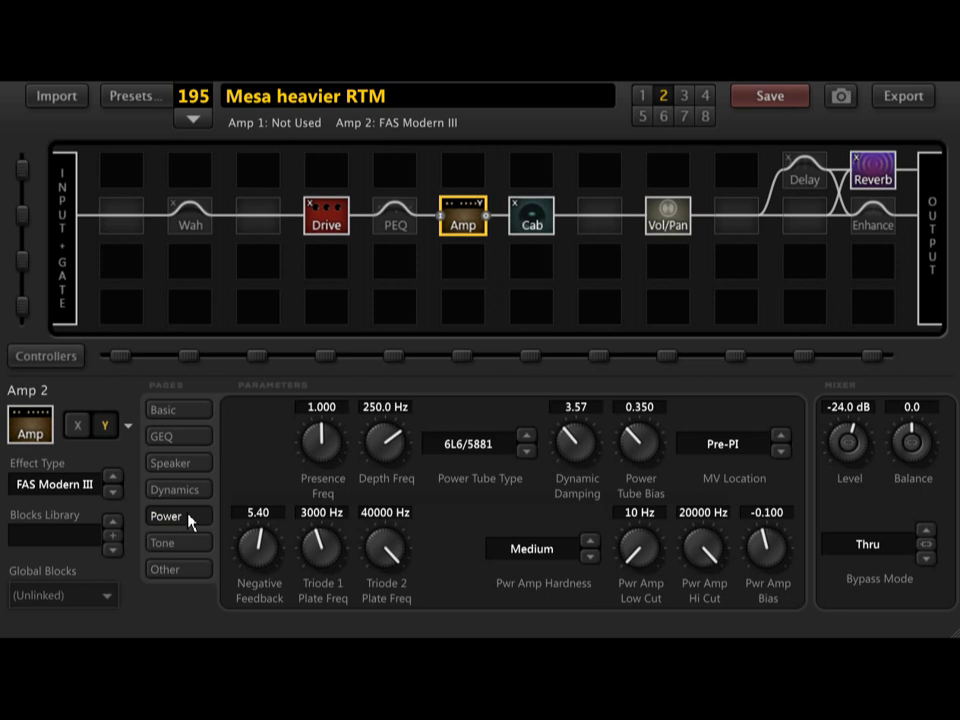
left_click_drag(271, 555, 562, 548)
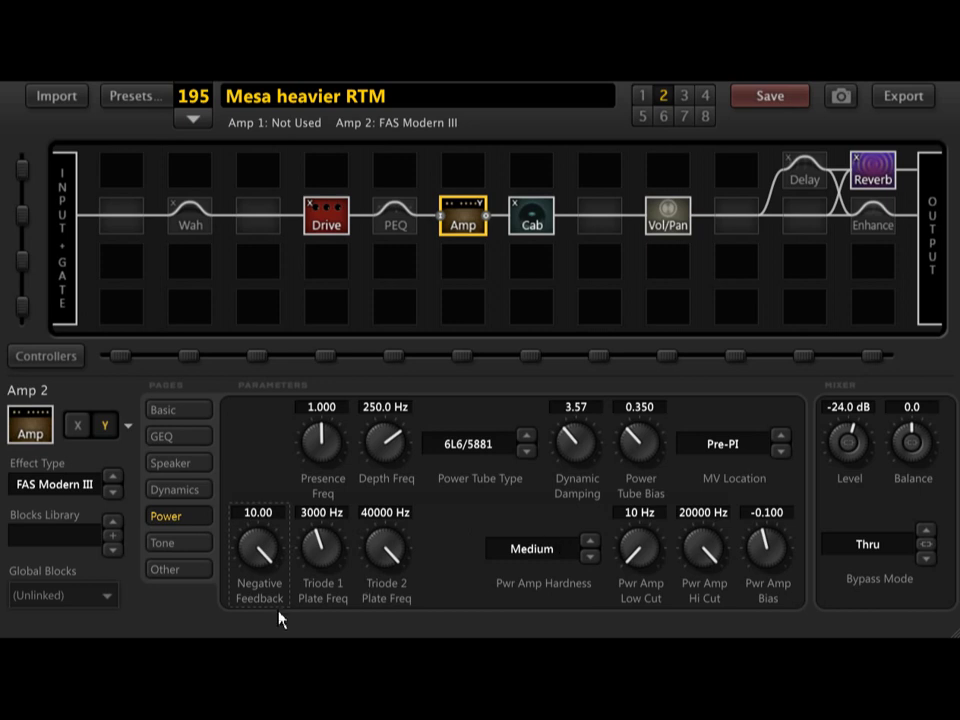
left_click_drag(258, 548, 392, 558)
left_click(258, 512)
type("5.4")
key("Return")
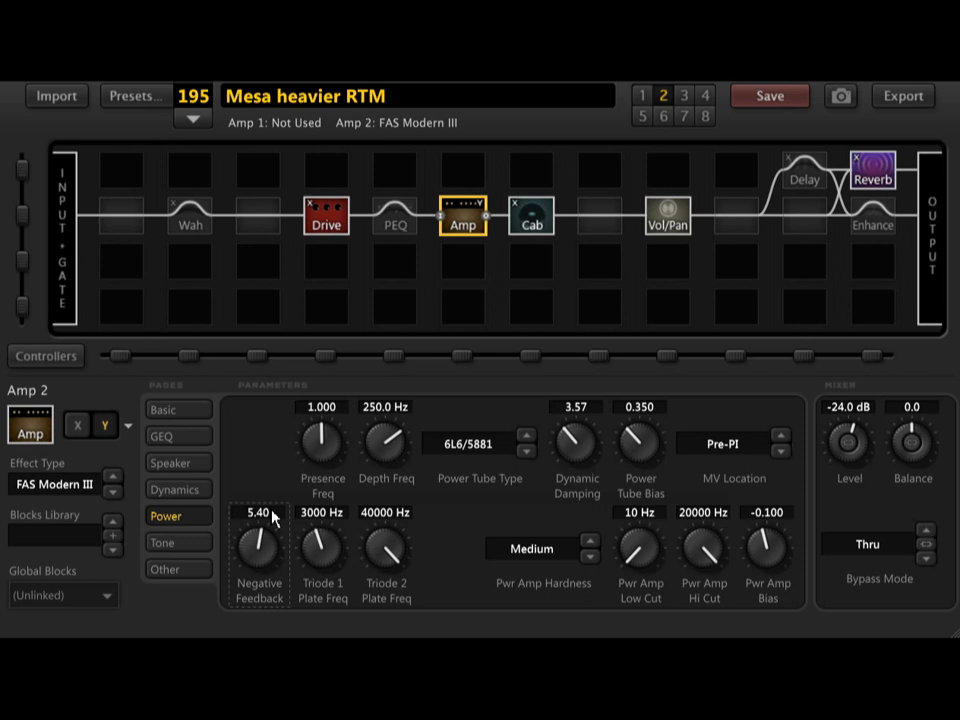
Try the amp's Bright at 2.93 dB, compare its tone settings with the USA IIC+ Bright amp, and reset Bright.
left_click(205, 548)
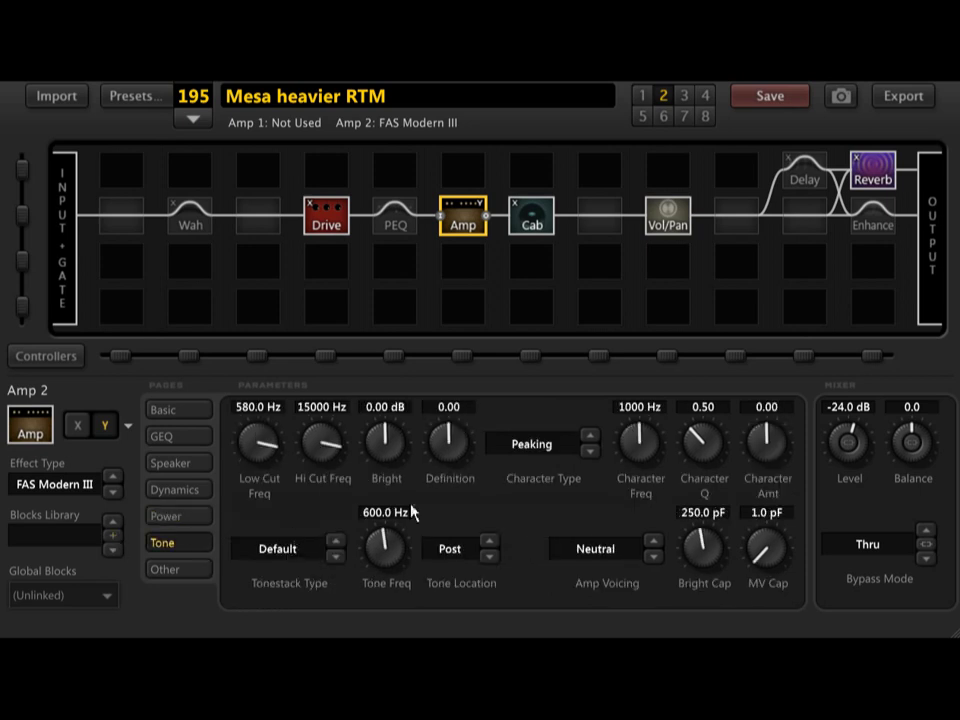
mouse_move(463, 451)
left_mouse_down()
mouse_move(60, 450)
mouse_move(760, 505)
mouse_move(756, 564)
mouse_move(456, 445)
left_mouse_up()
left_click_drag(386, 442, 424, 480)
left_click(87, 428)
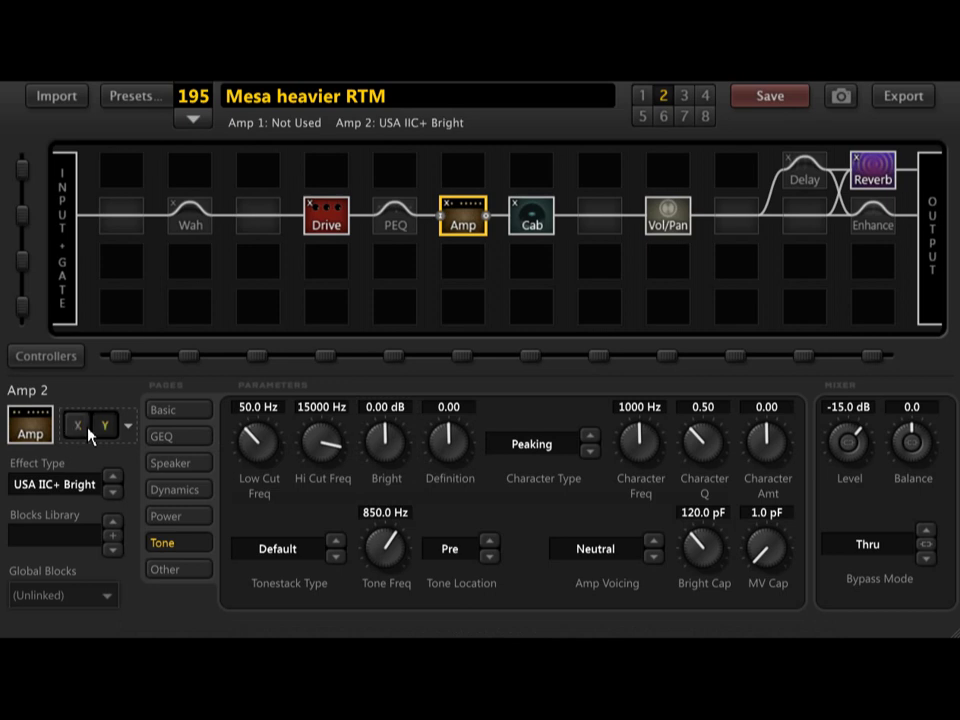
left_click(88, 430)
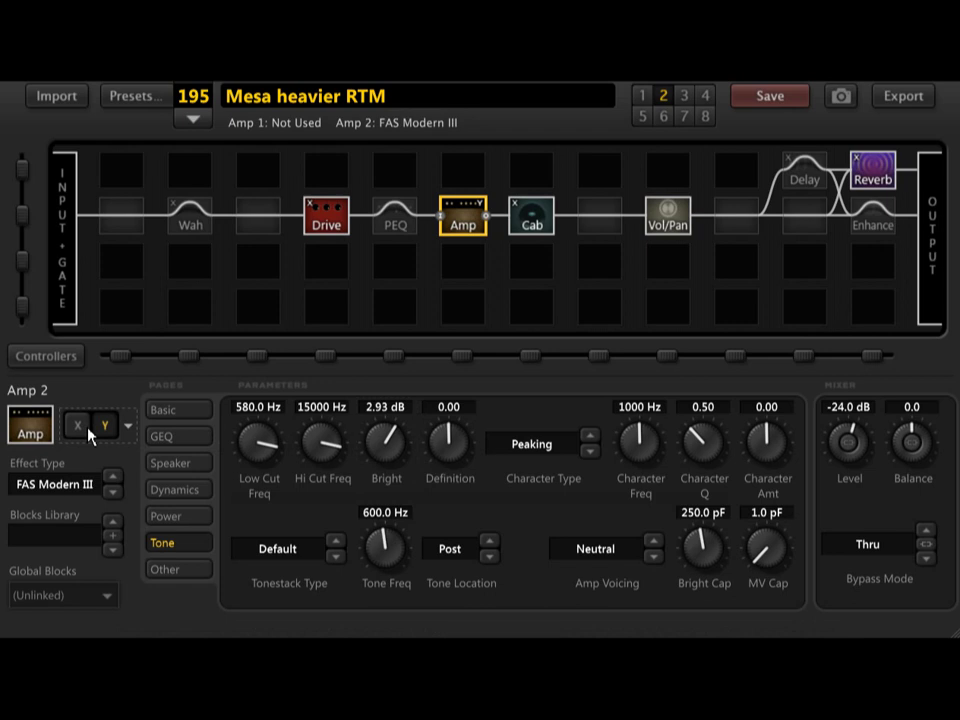
double_click(392, 447)
Set the amp's Presence to 8.11 and engage the PEQ block in place of the Drive block in scene 2.
left_click(187, 422)
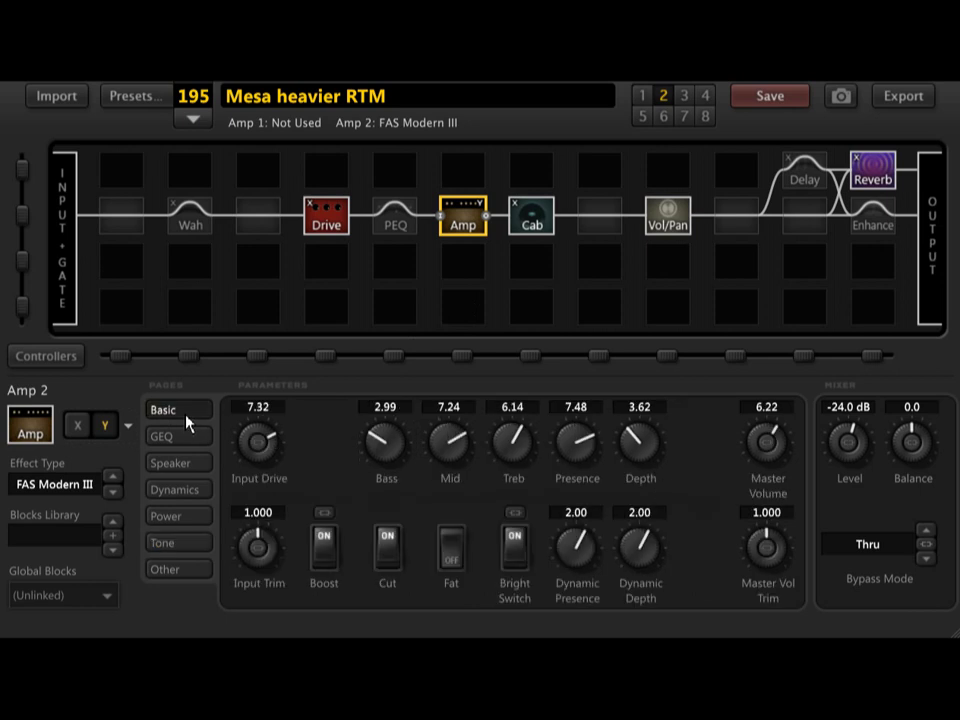
left_click_drag(583, 447, 649, 472)
left_click(334, 222)
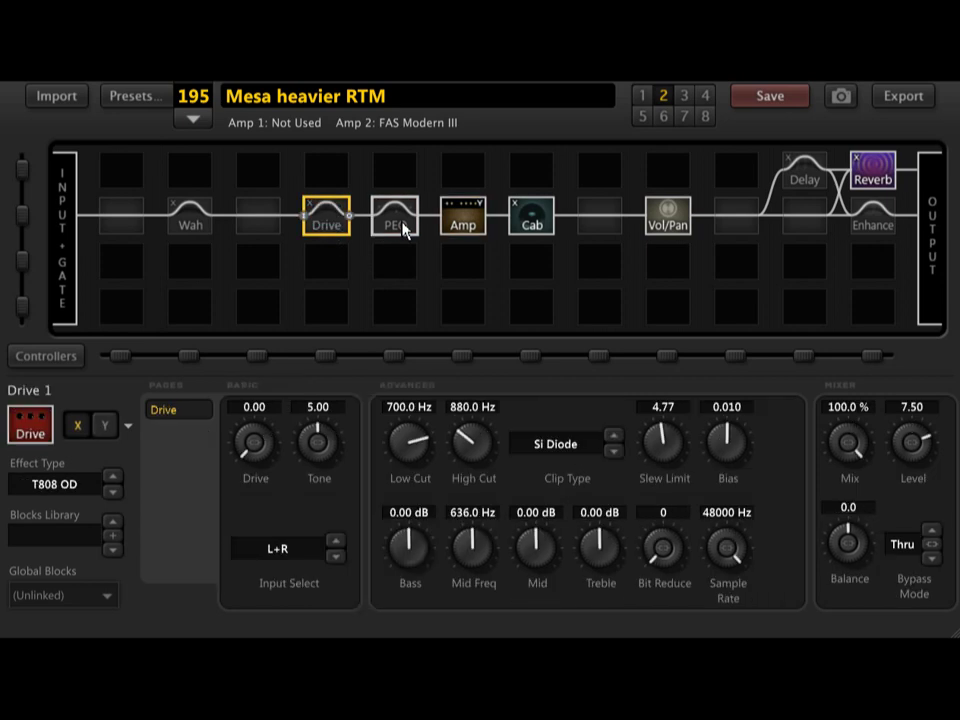
left_click(400, 220)
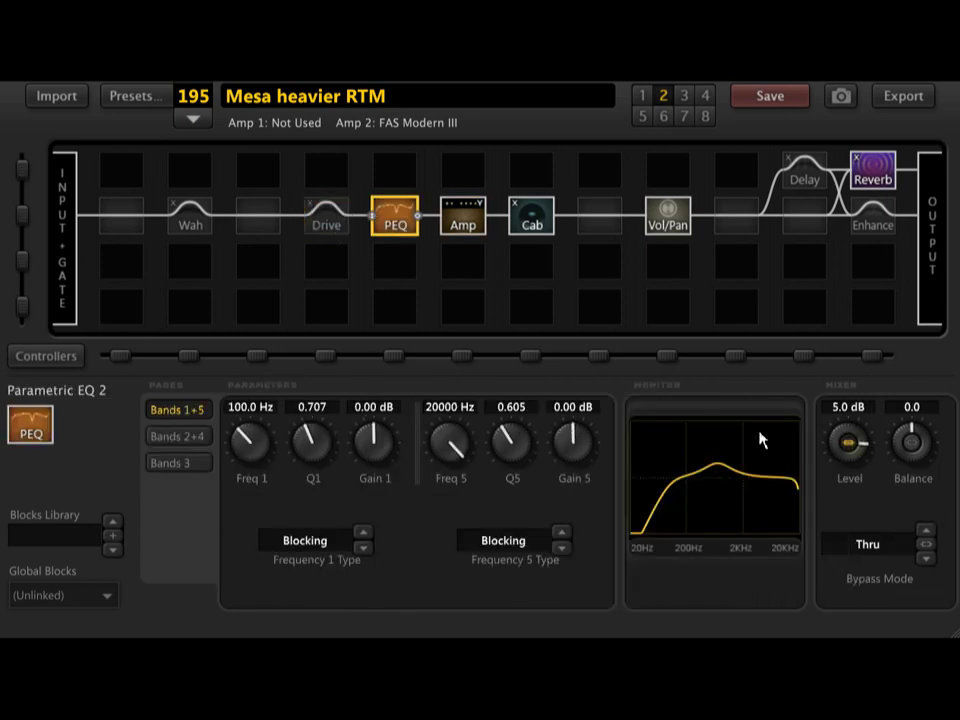
Remove the Extern 1 modifier from Parametric EQ 2's Level and set that Level to 2.0 dB.
right_click(848, 447)
left_click(258, 240)
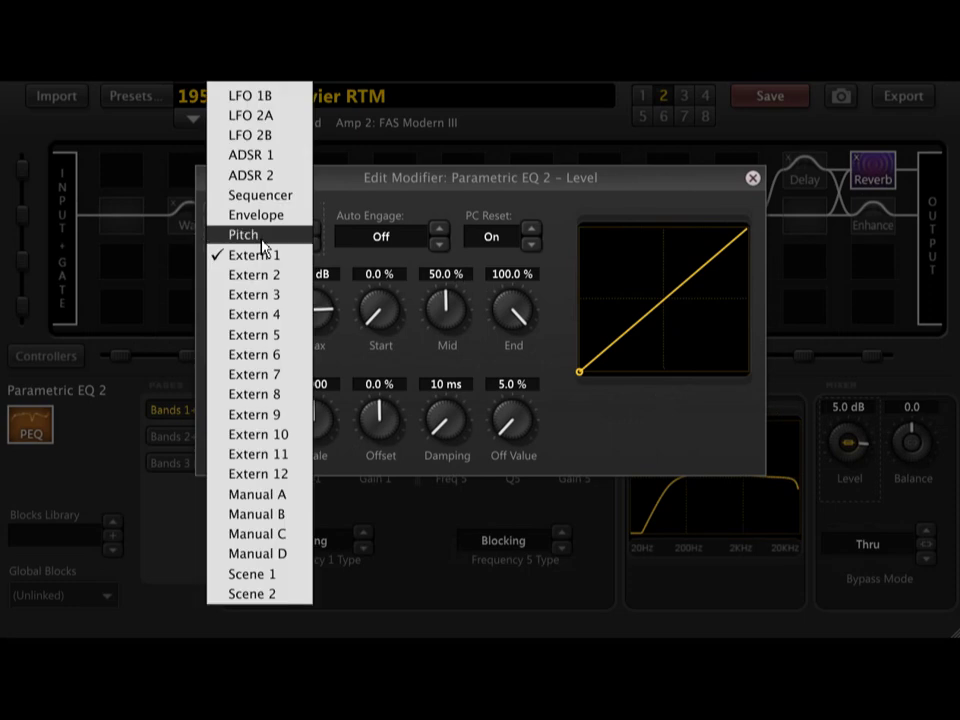
left_click(290, 83)
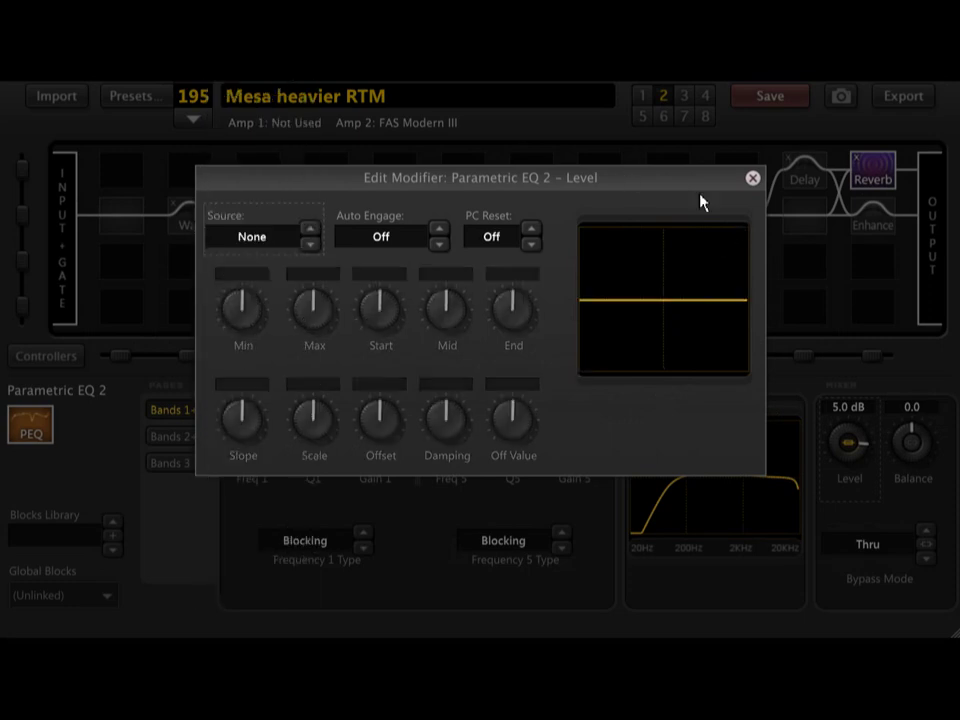
left_click(753, 179)
scroll(842, 435, "down", 3)
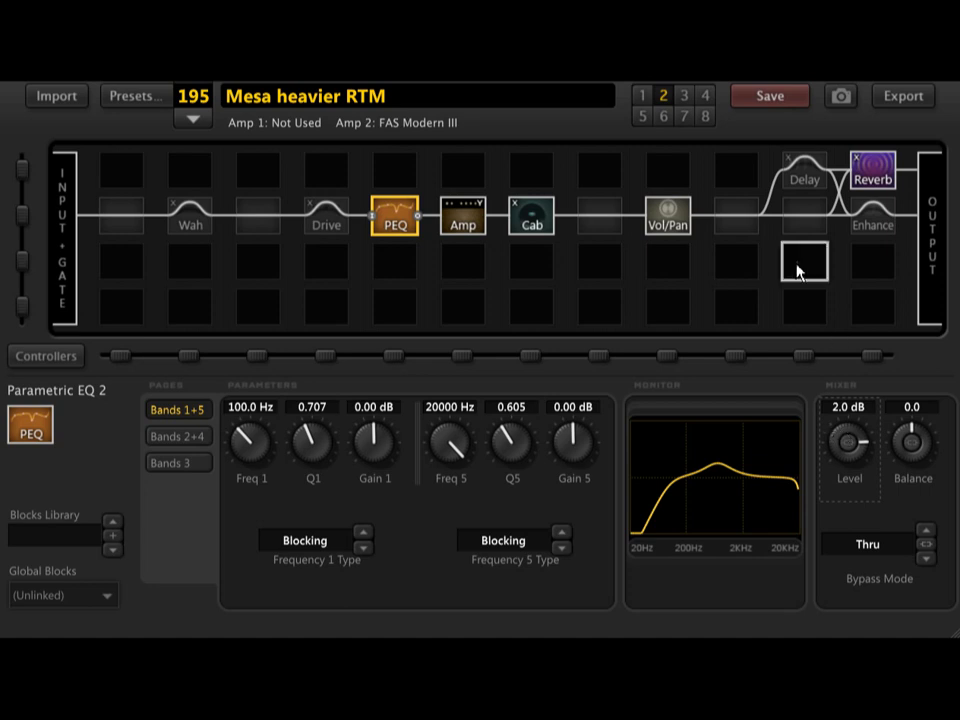
Match scene 2's volume to scene 1 by setting the FAS Modern III amp's Level to -25.0 dB, and save the preset.
left_click(644, 97)
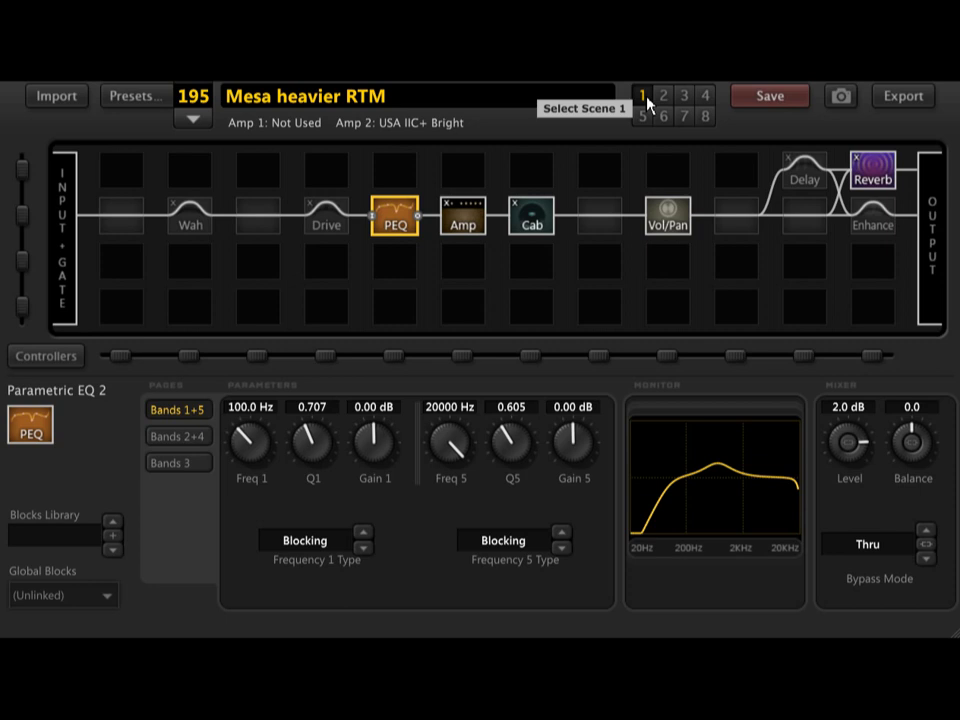
left_click(662, 97)
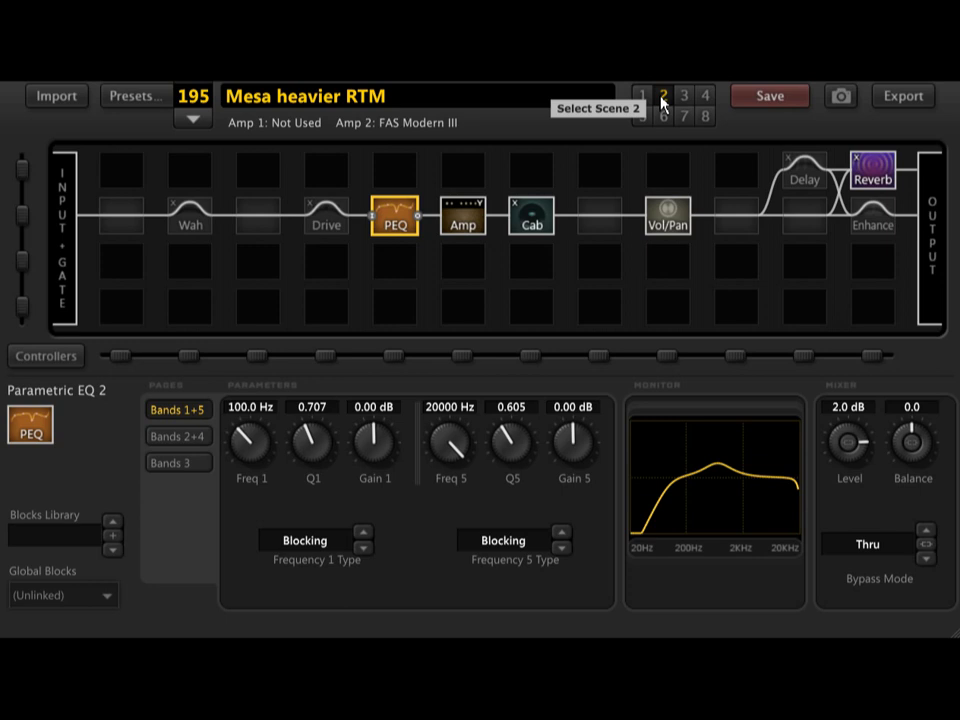
left_click(463, 221)
left_click(642, 96)
left_click(663, 95)
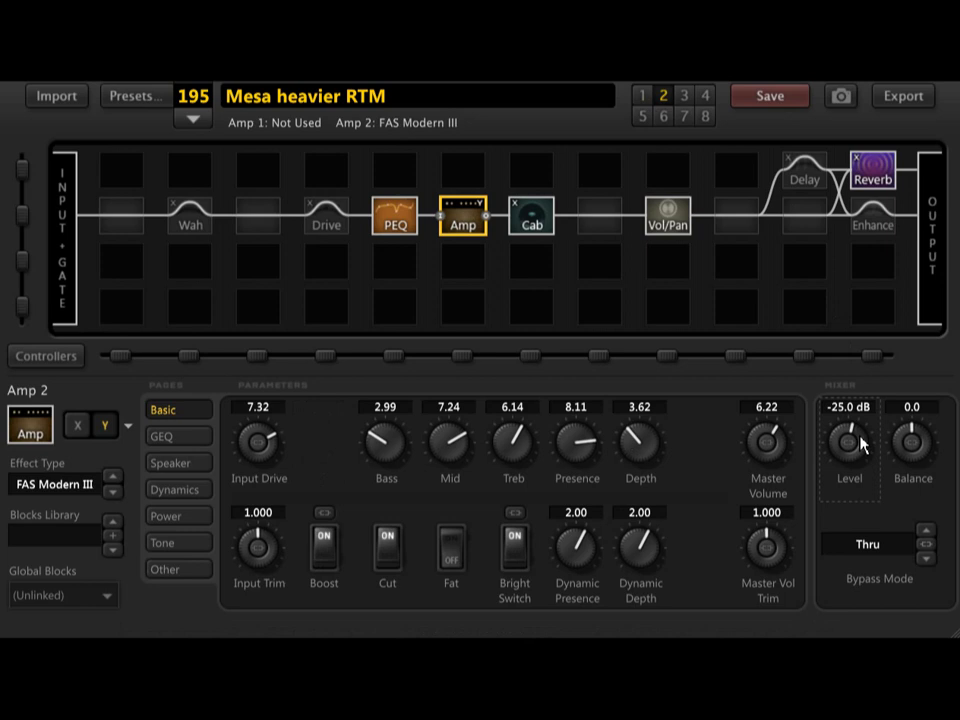
left_click(782, 104)
Try the amp's Master Volume at 4.09 with Level at -18.6 dB, and reload preset 195 to discard both changes in scene 2.
left_click_drag(762, 418, 880, 440)
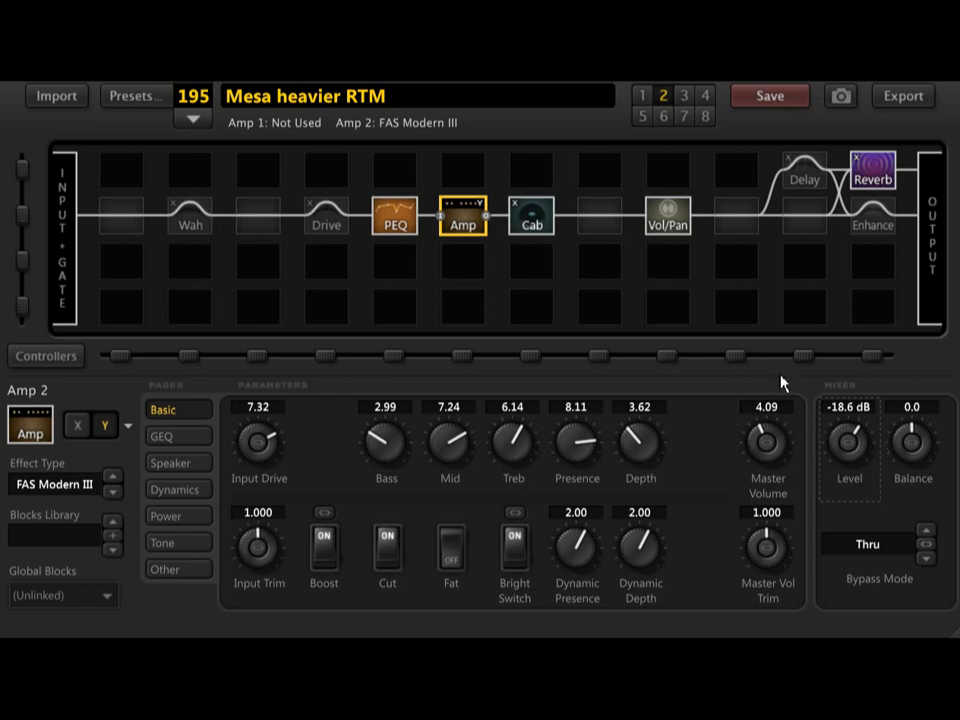
left_click(149, 100)
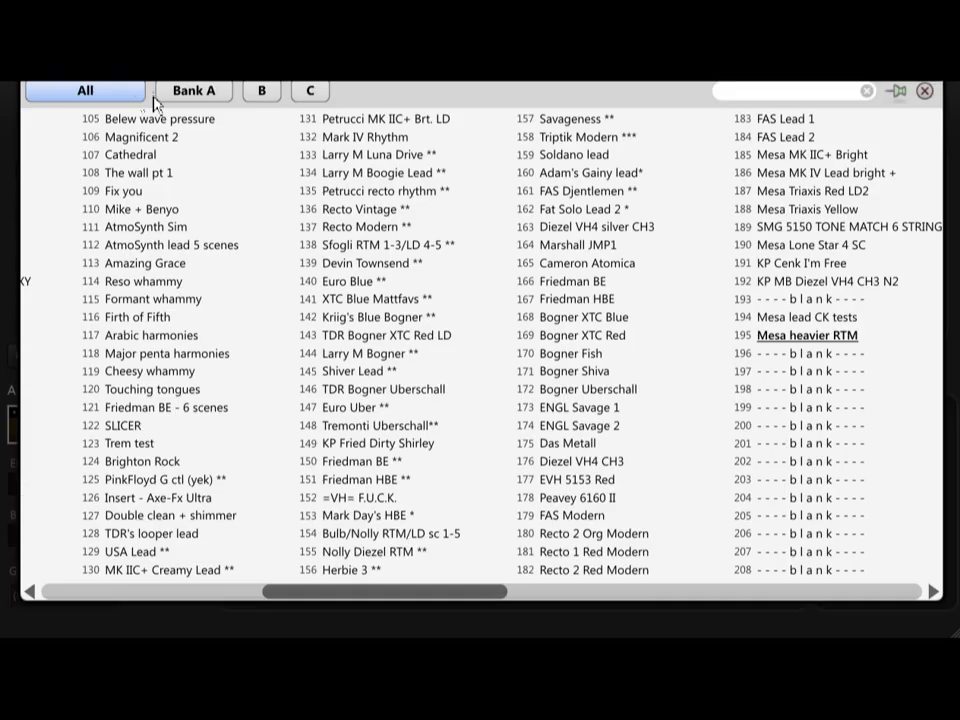
left_click(818, 335)
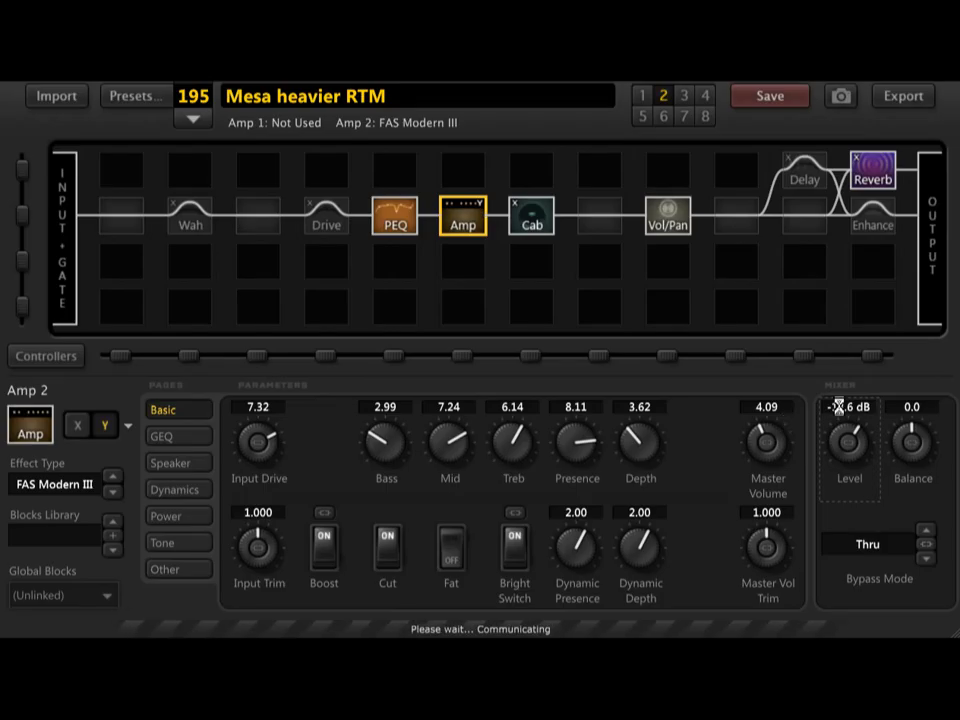
left_click(471, 227)
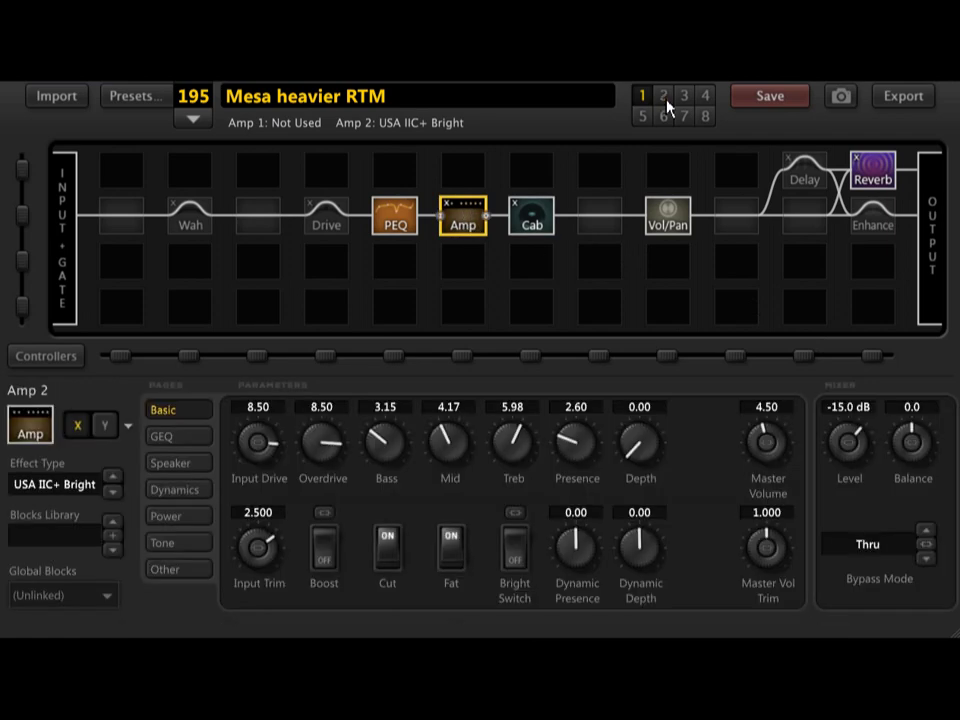
left_click(665, 97)
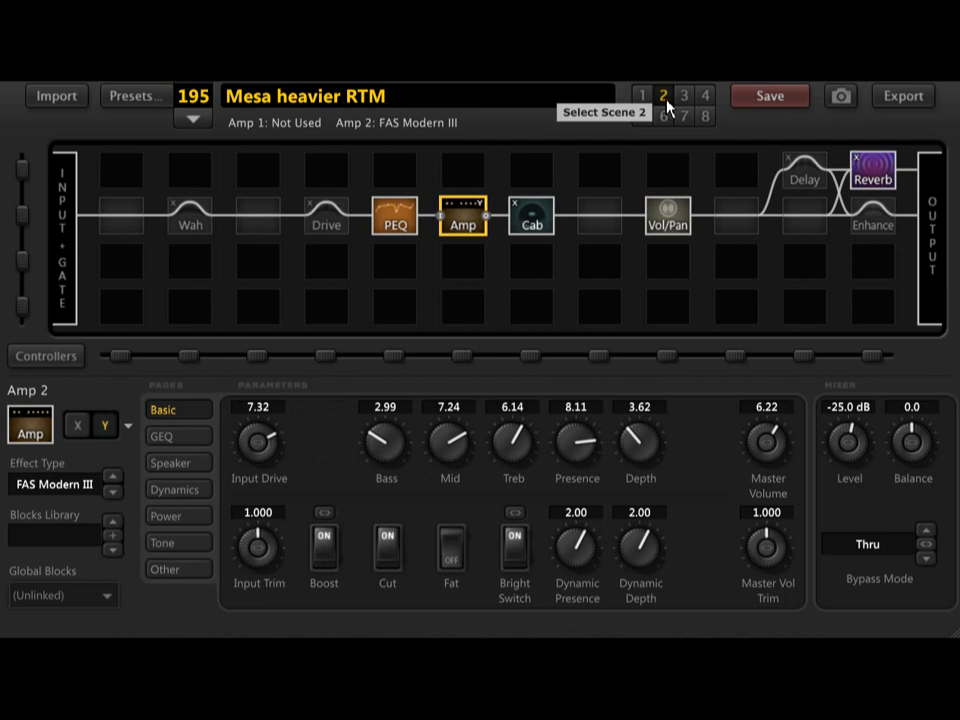
Test the amp's Bright Switch, set Treb to 6.54, and compare scene 2 with scene 1.
left_click(517, 555)
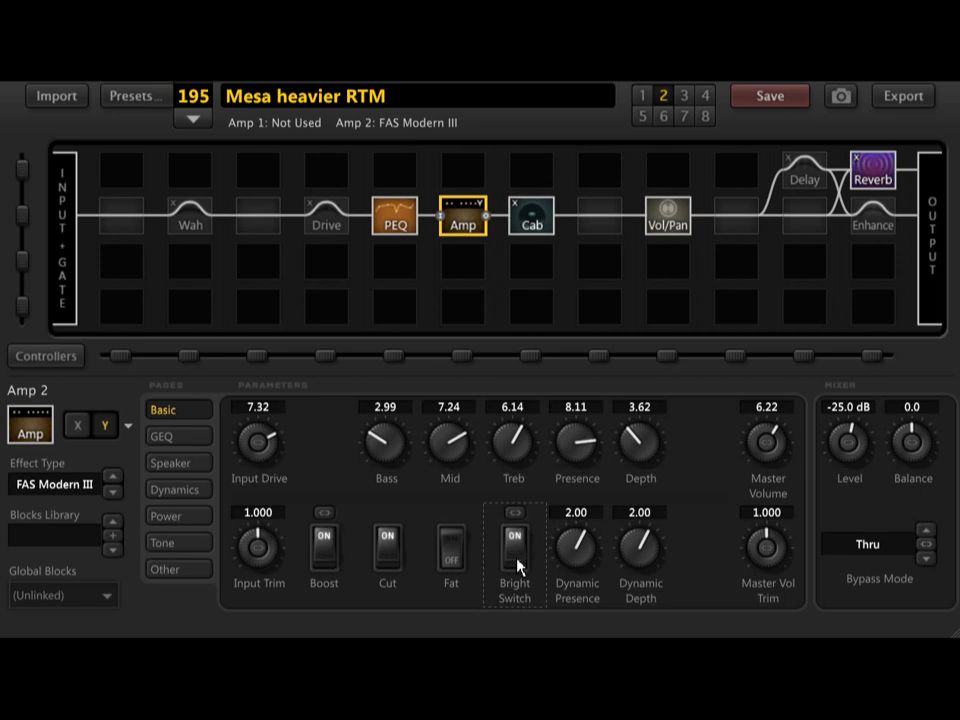
left_click_drag(542, 450, 533, 480)
left_click(644, 100)
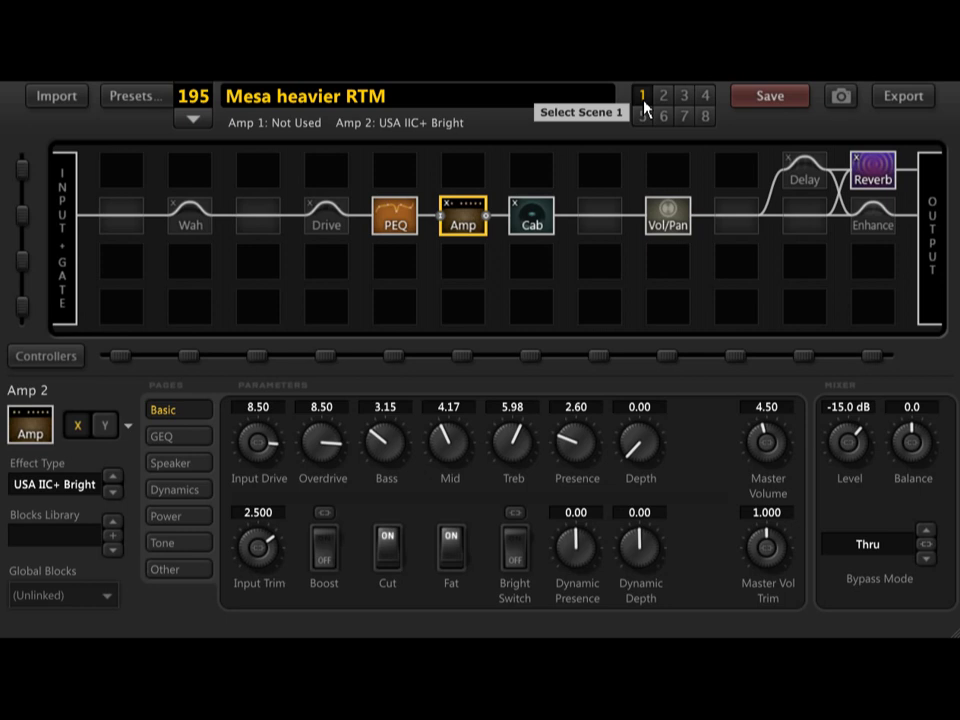
left_click(671, 99)
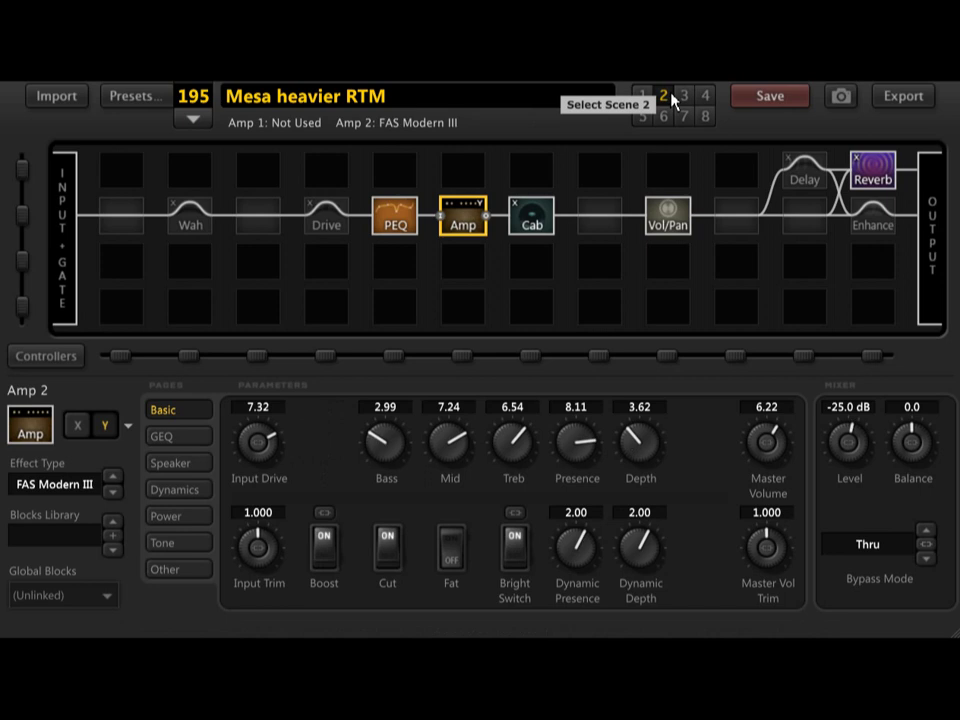
Switch the Cab block in scene 2 to its Y state with the ASEM [0] + CK 02 [-4] cab.
left_click(537, 221)
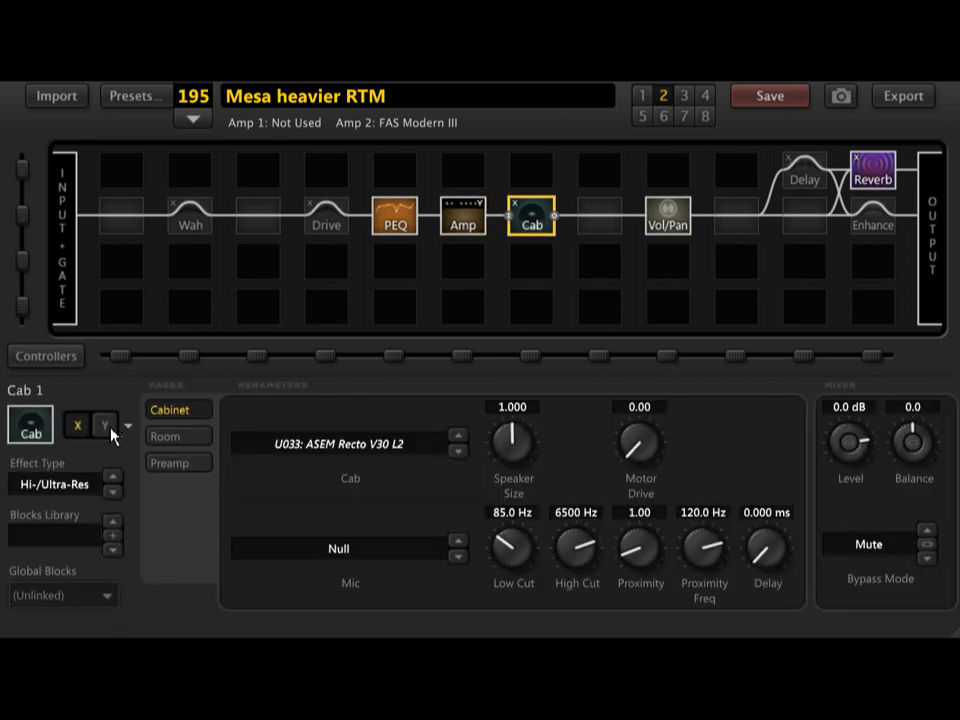
left_click(105, 426)
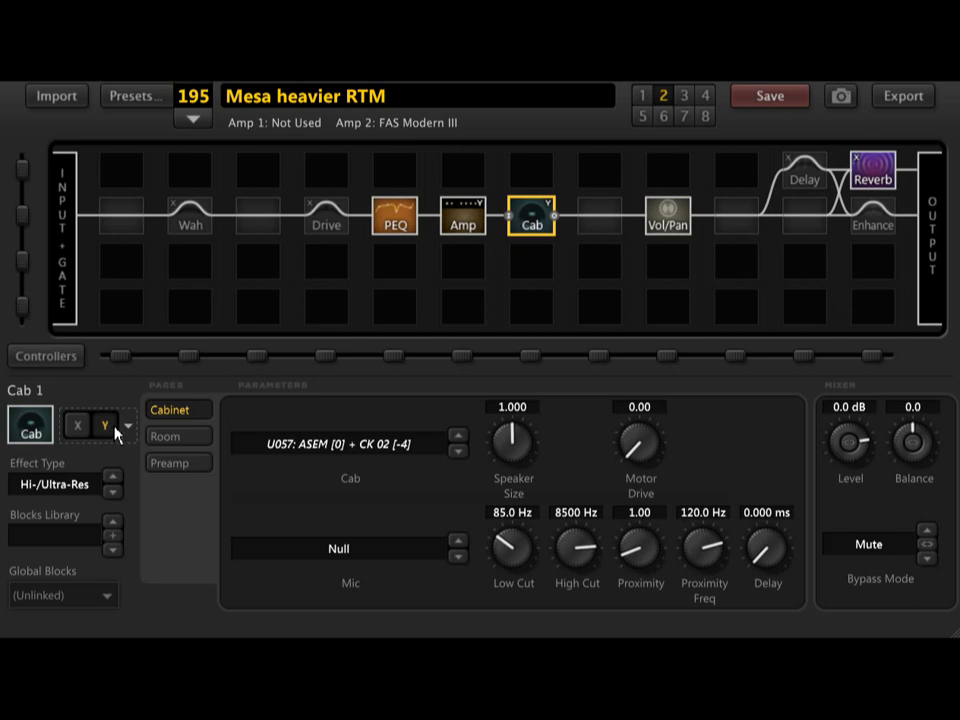
Audition the user cabs Simpulse Freddy + Jimmy UR, The Messiah 1, FAS#5 Broderick SM57+OH R121 and GH ThisOne UR in the Cab block.
left_click(325, 457)
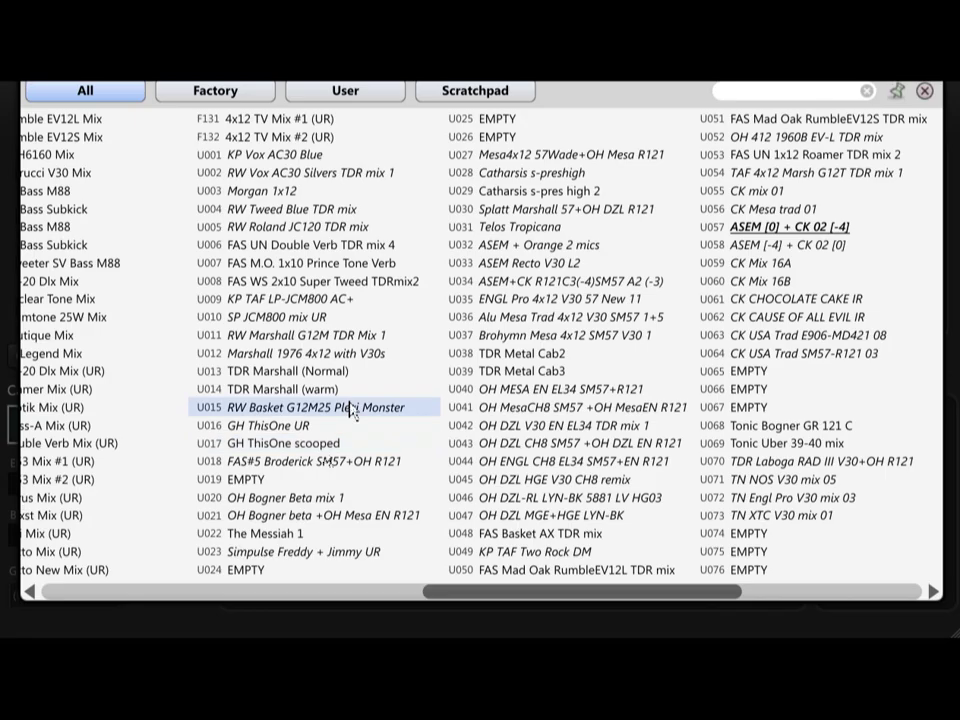
left_click(360, 93)
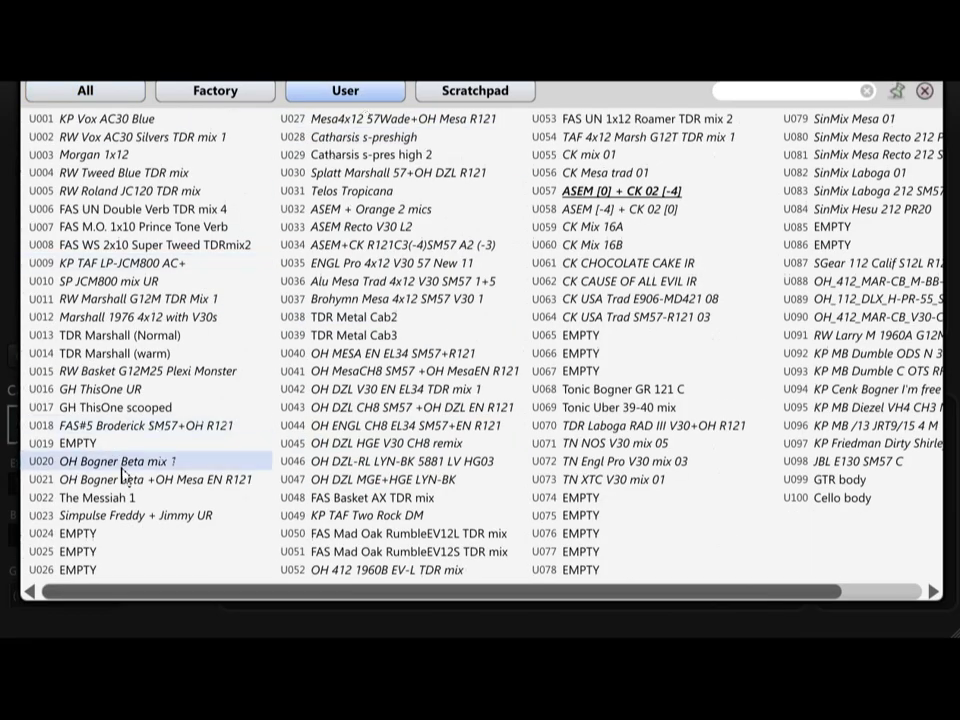
left_click(101, 518)
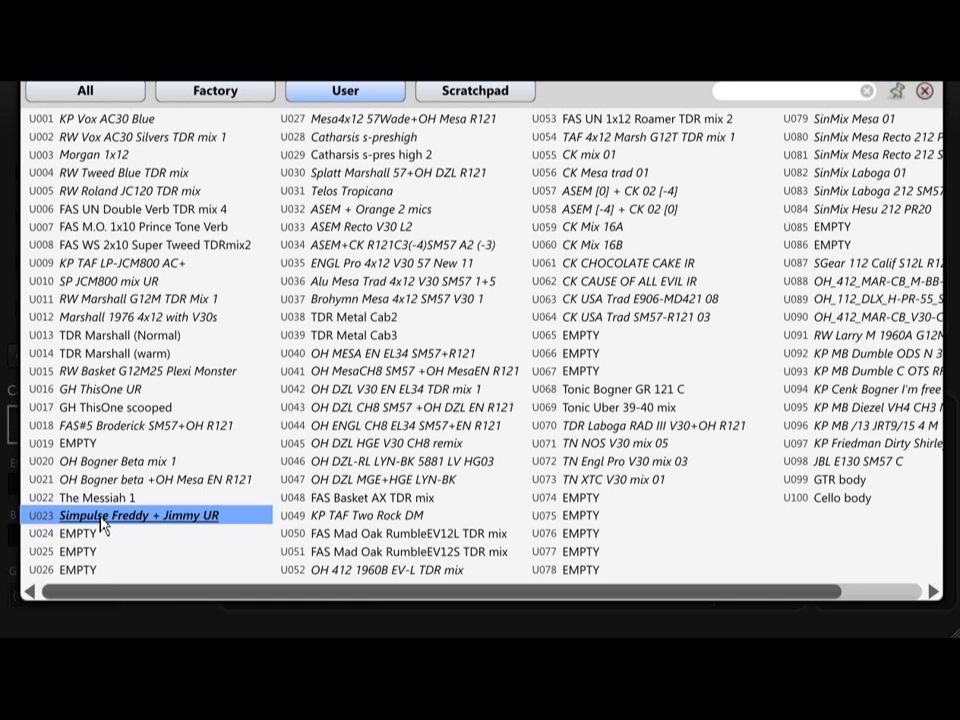
left_click(143, 500)
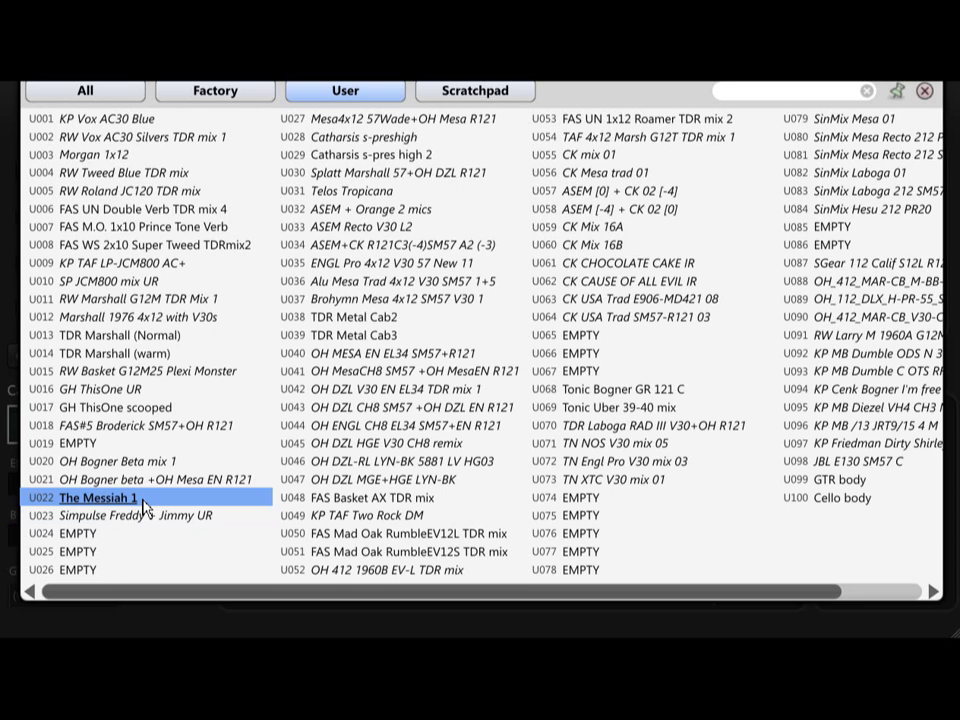
left_click(143, 428)
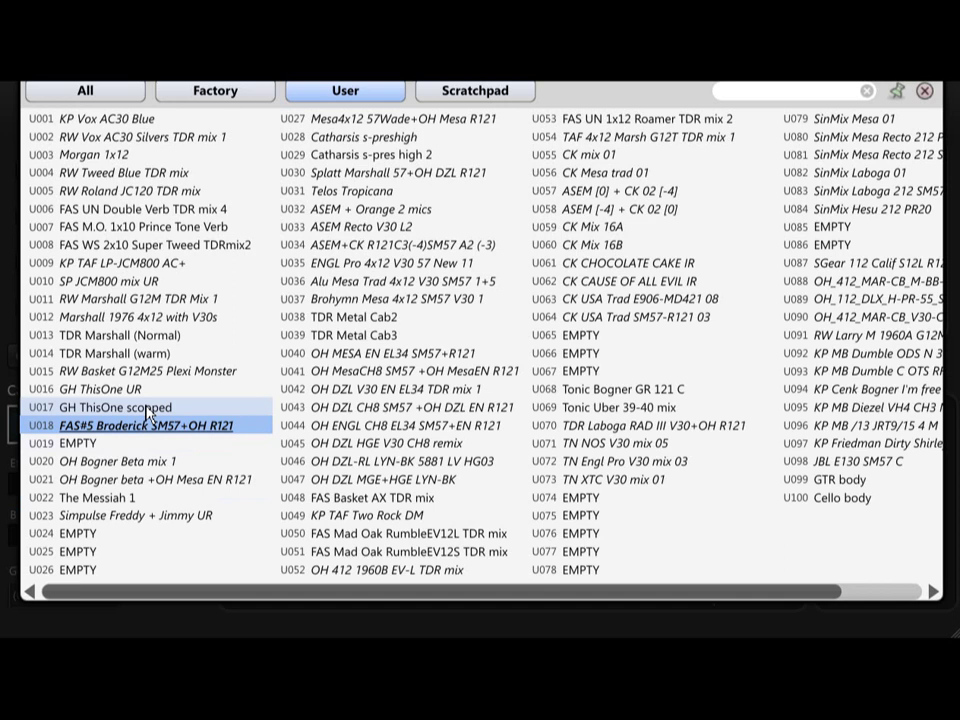
left_click(147, 394)
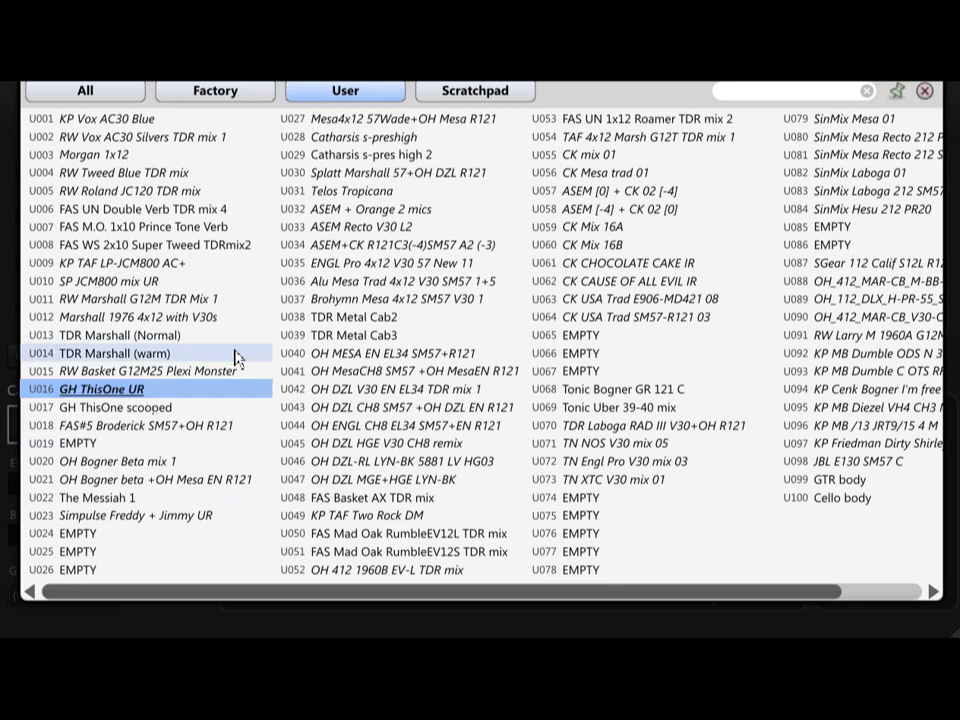
Audition the cabs from TDR Metal Cab2 through OH DZL MGE+HGE LYN-BK, and go back to OH DZL HGE V30 CH8 remix.
left_click(359, 320)
left_click(366, 336)
left_click(386, 356)
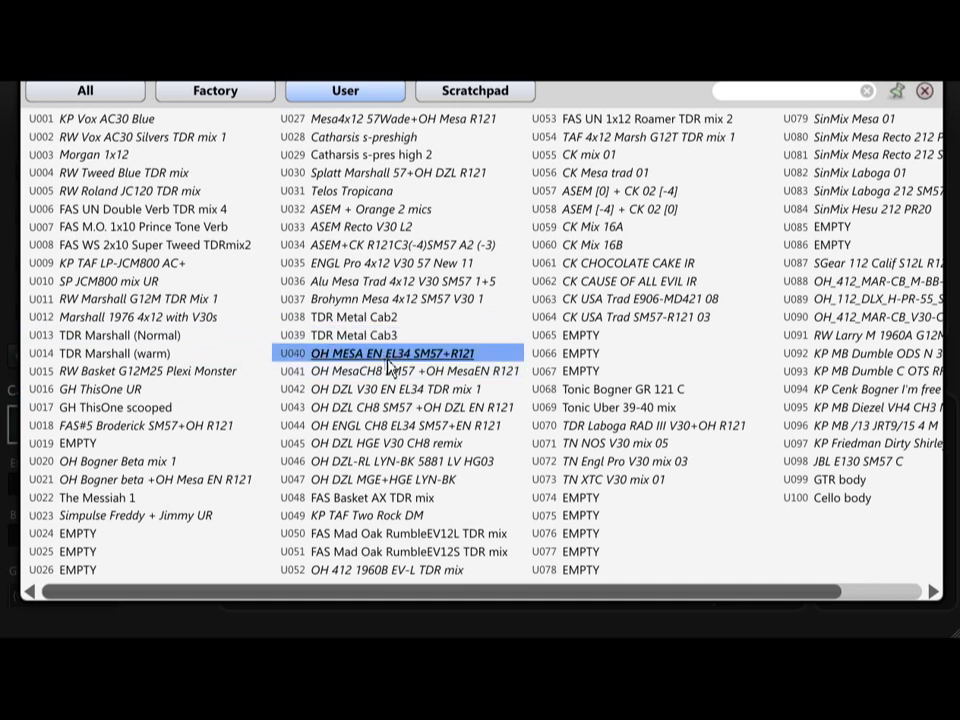
left_click(391, 372)
left_click(393, 390)
left_click(395, 407)
left_click(393, 425)
left_click(390, 443)
left_click(382, 463)
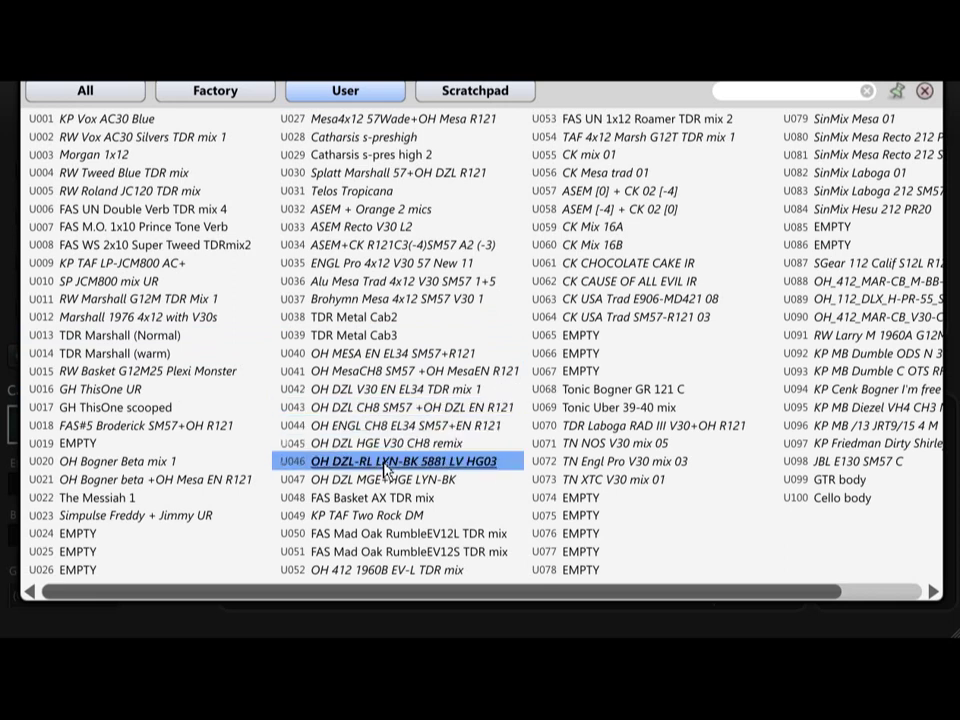
left_click(381, 480)
left_click(382, 447)
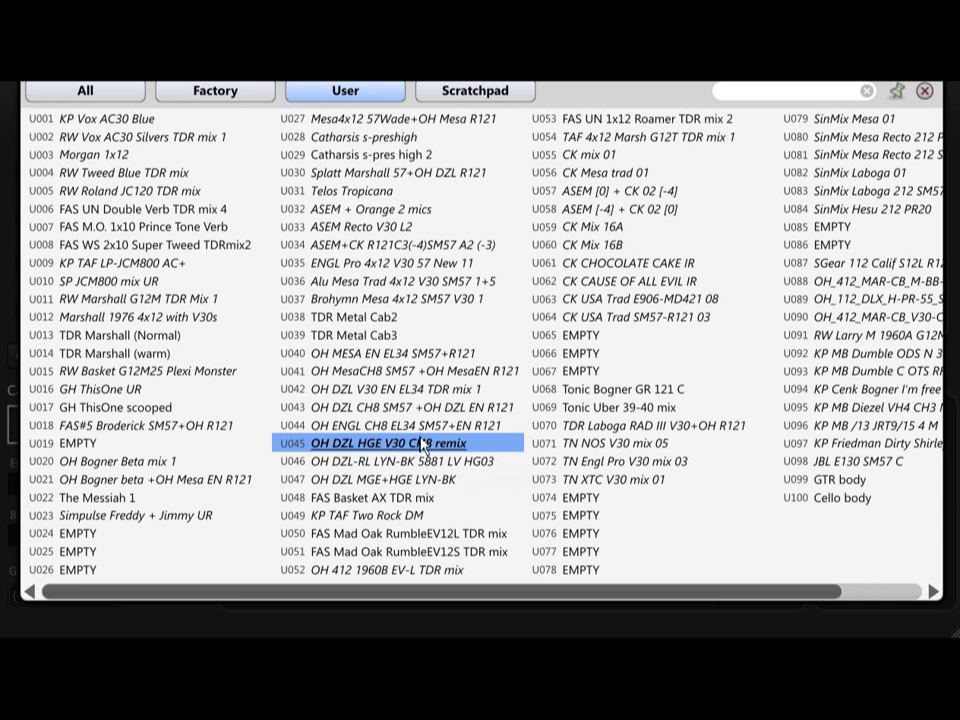
Audition the ASEM cabs U032, U033 and U057, followed by CK Mix 16B, CK Mix 16A, CK mix 01 and CK Mesa trad 01.
left_click(400, 212)
left_click(399, 229)
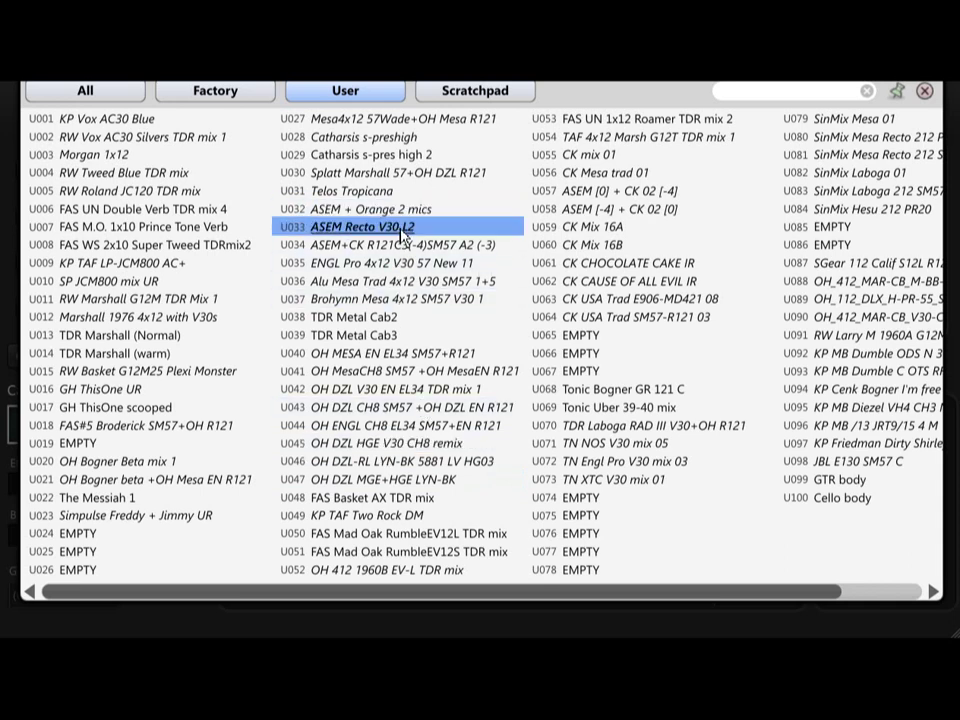
left_click(620, 197)
left_click(617, 245)
left_click(608, 234)
left_click(612, 157)
left_click(616, 174)
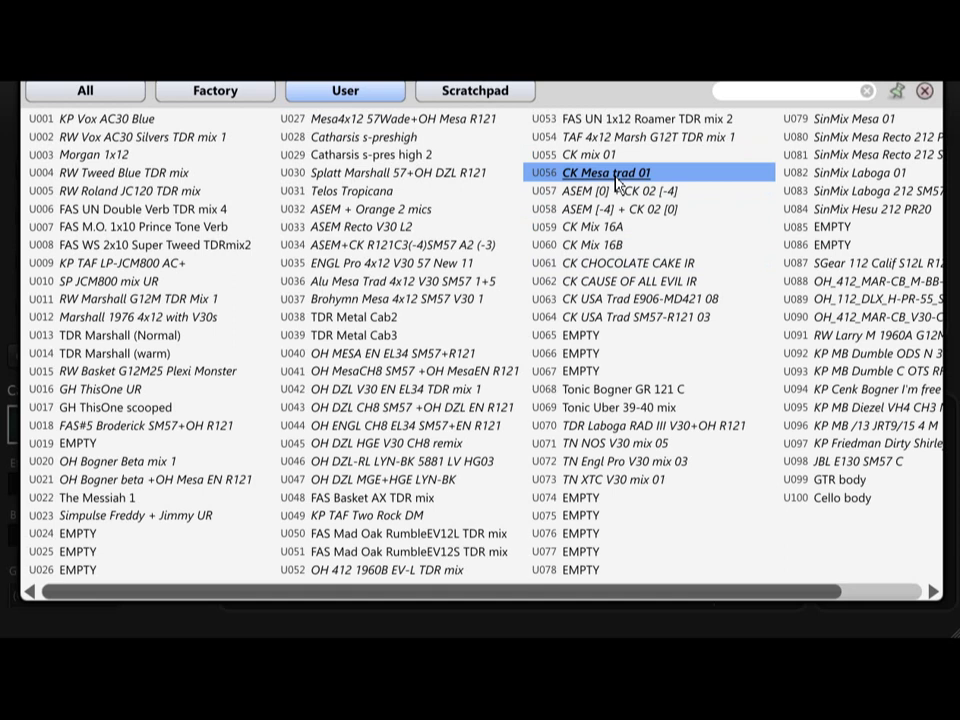
Audition TN NOS V30 mix 05, TN Engl Pro V30 mix 03, Mesa4x12 57Wade+OH Mesa R121 and both Catharsis cabs.
left_click(629, 452)
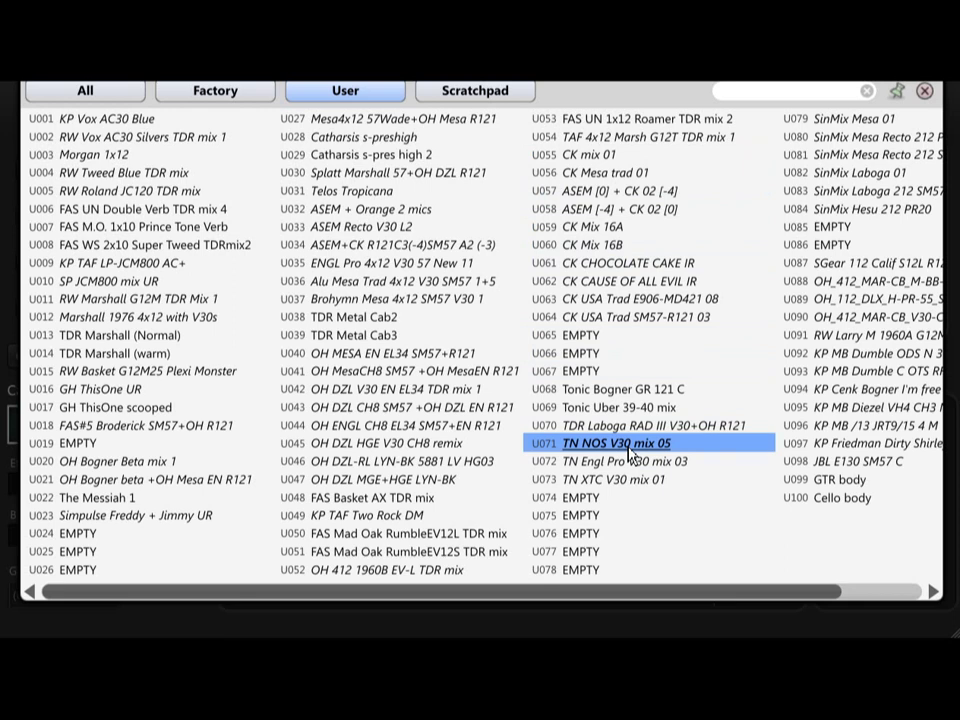
left_click(633, 464)
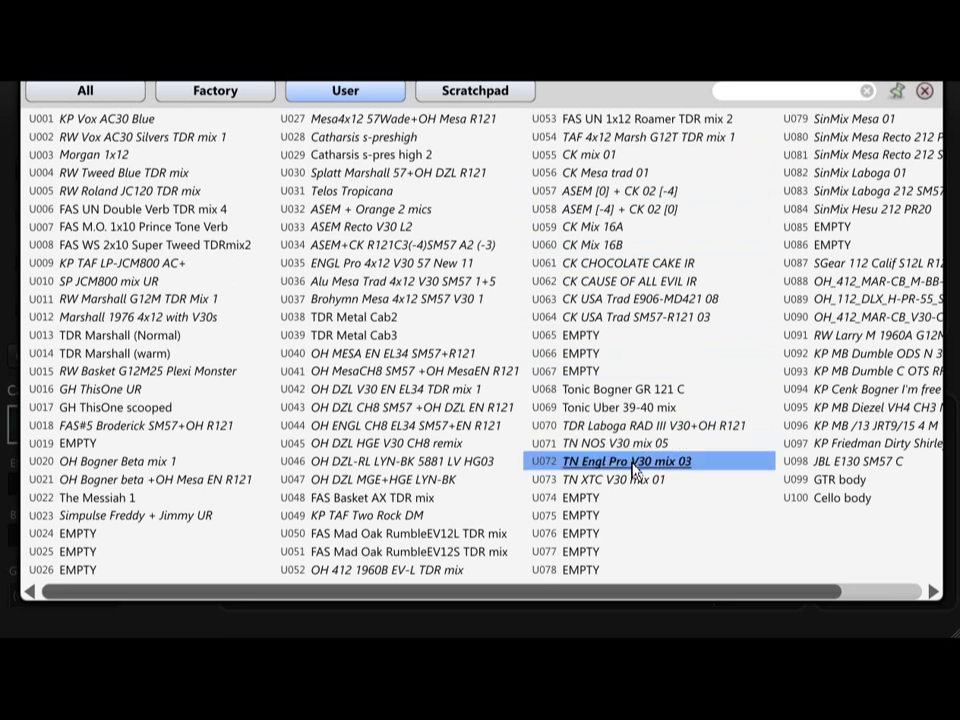
left_click(381, 122)
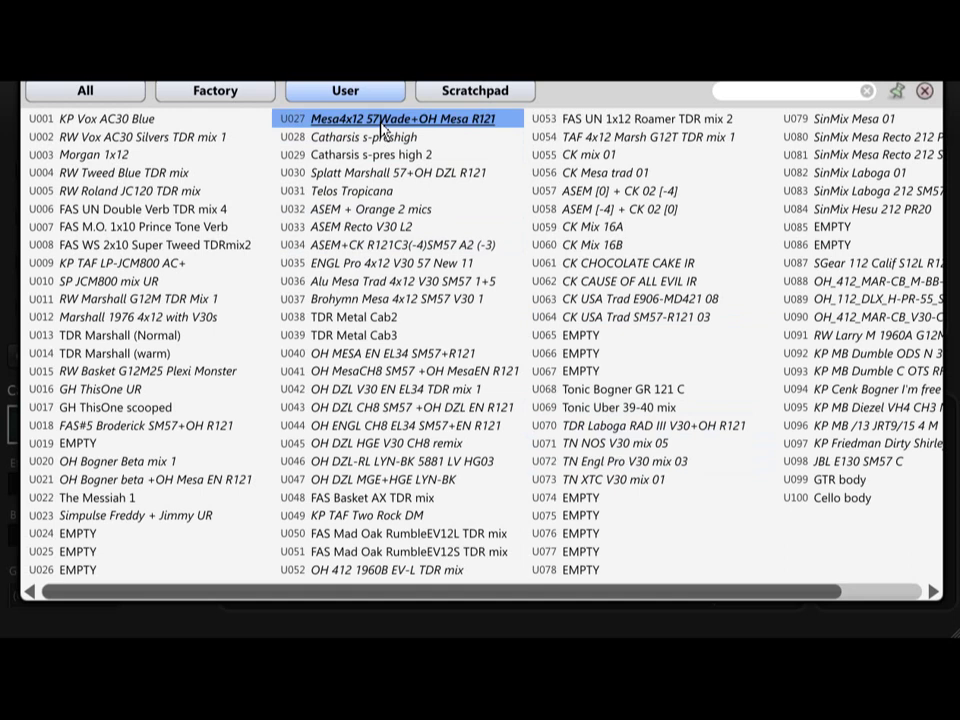
left_click(388, 141)
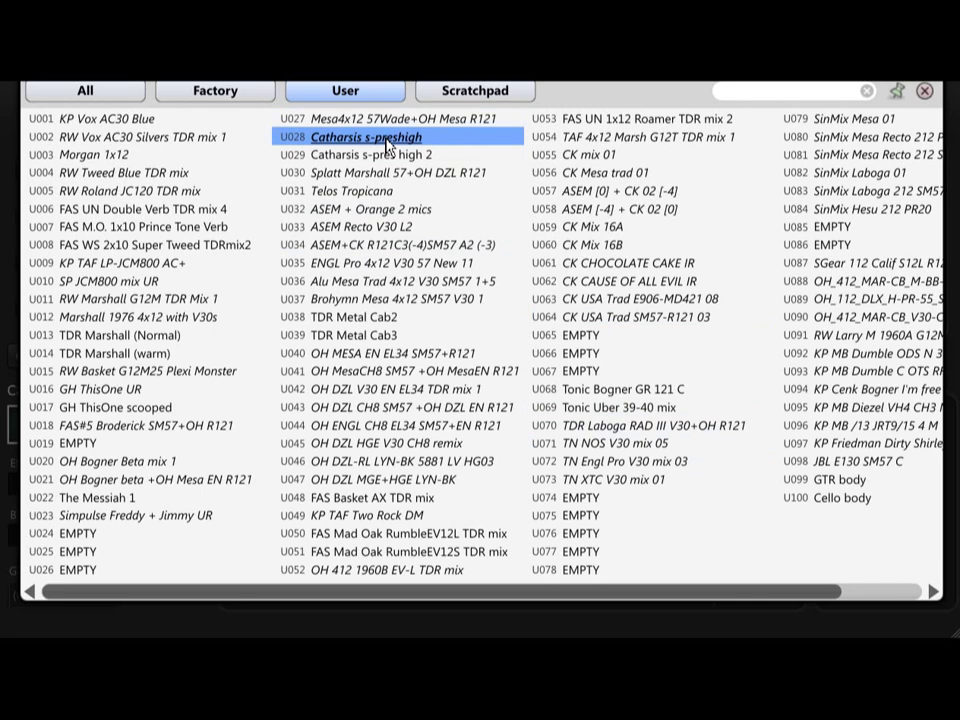
left_click(398, 160)
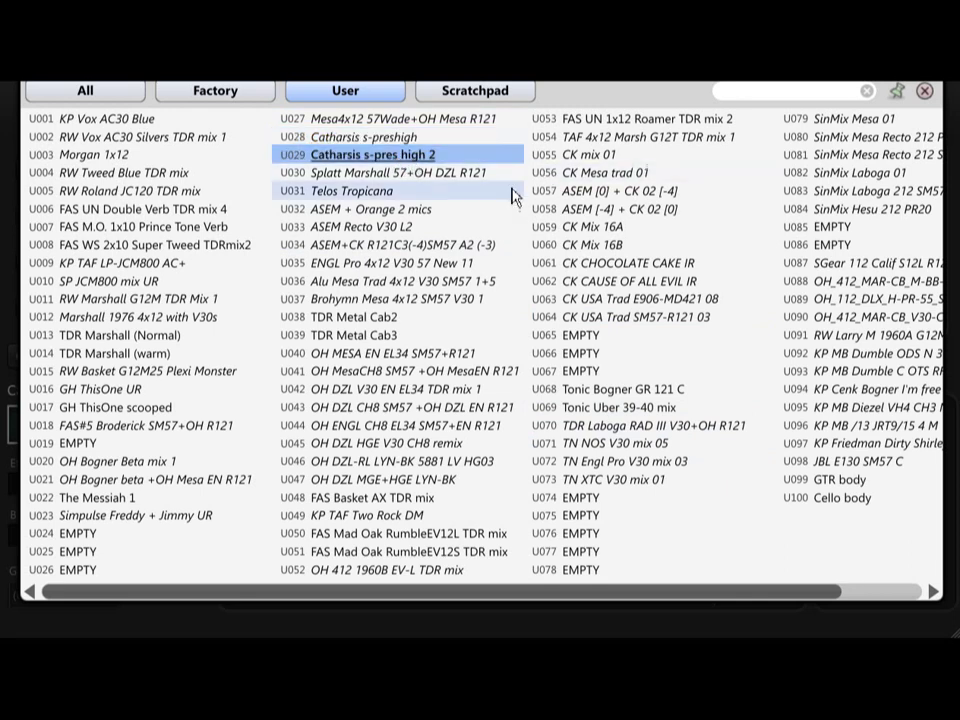
Compare ASEM Recto V30 L2, restore ASEM [0] + CK 02 [-4] in the Cab's Y state, and return the block to its X state.
left_click(398, 228)
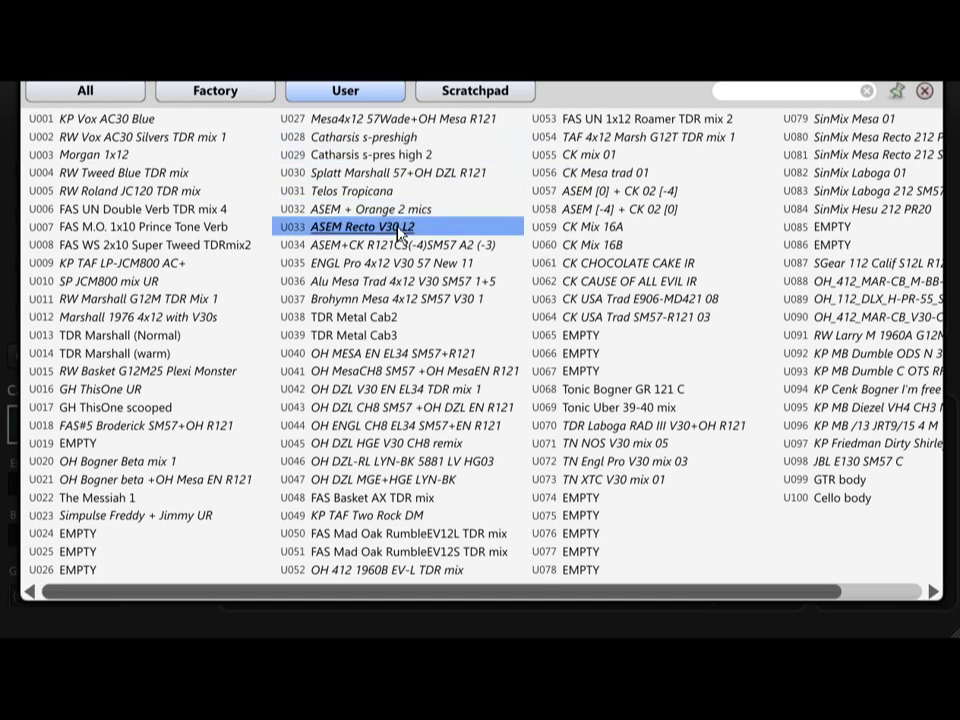
left_click(589, 191)
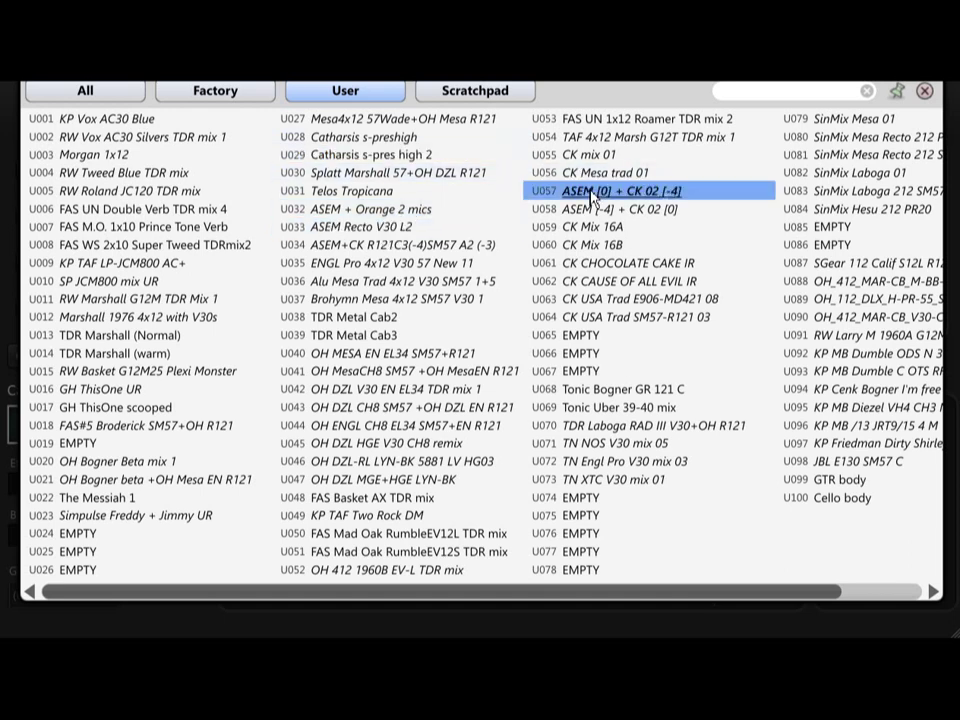
left_click(925, 92)
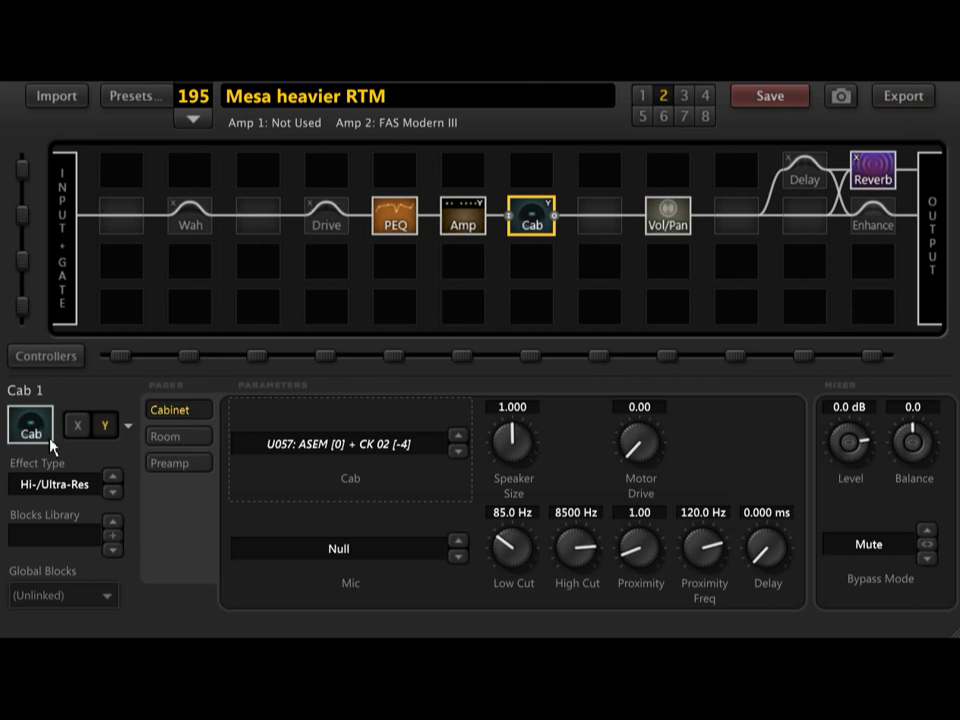
left_click(79, 428)
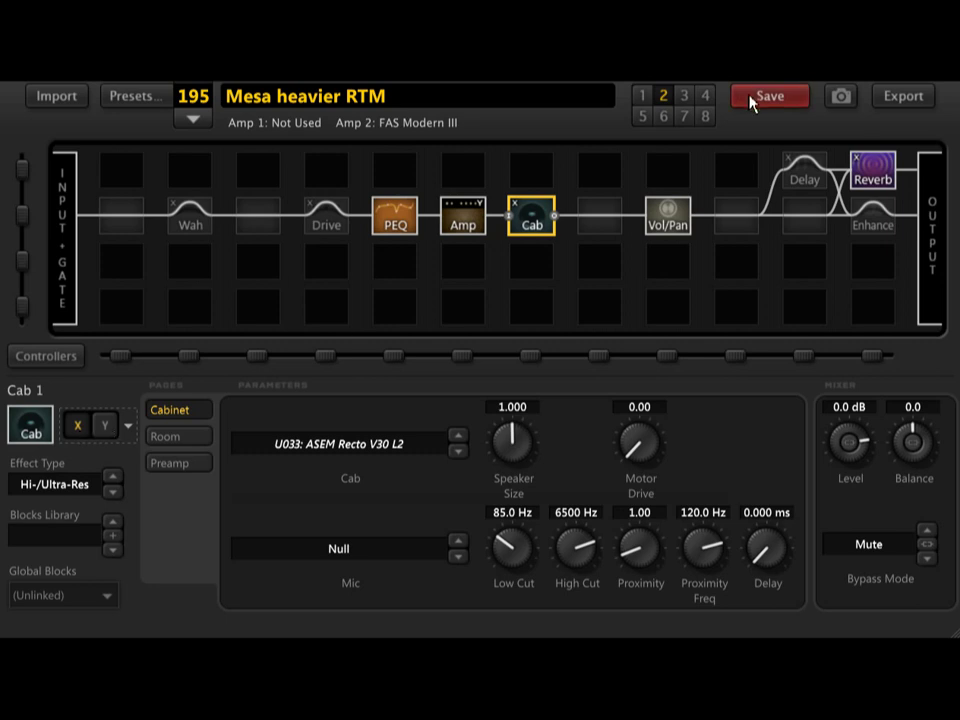
Compare with scene 1, and try scene 2's 5 Band Passive amp EQ with LMid at -5.57, Mid at -1.61 and High at 3.31.
left_click(645, 97)
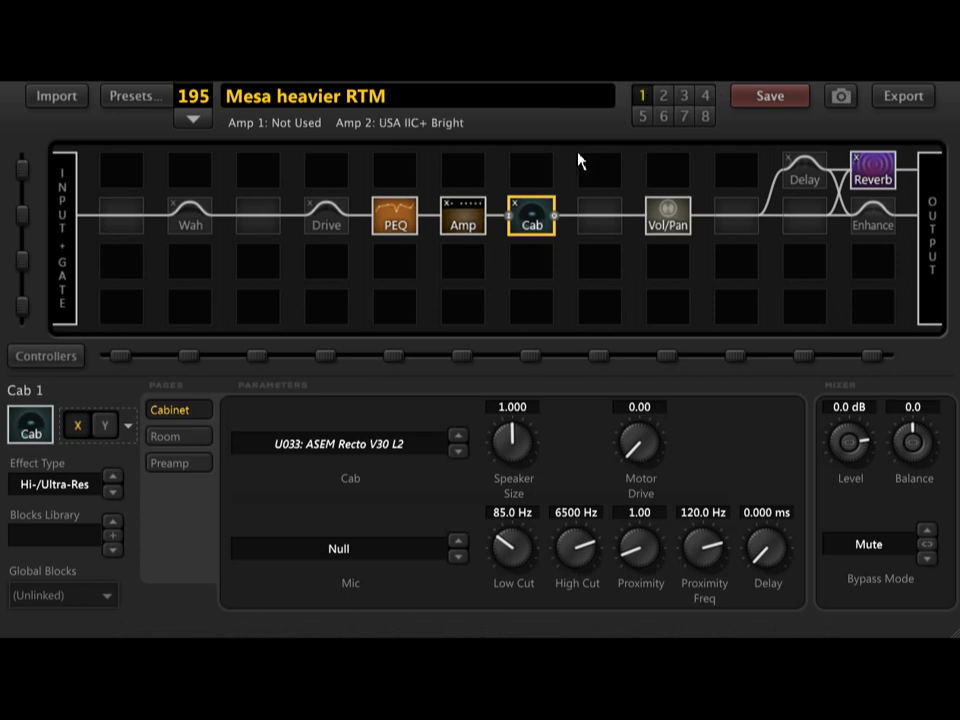
left_click(466, 224)
left_click(184, 440)
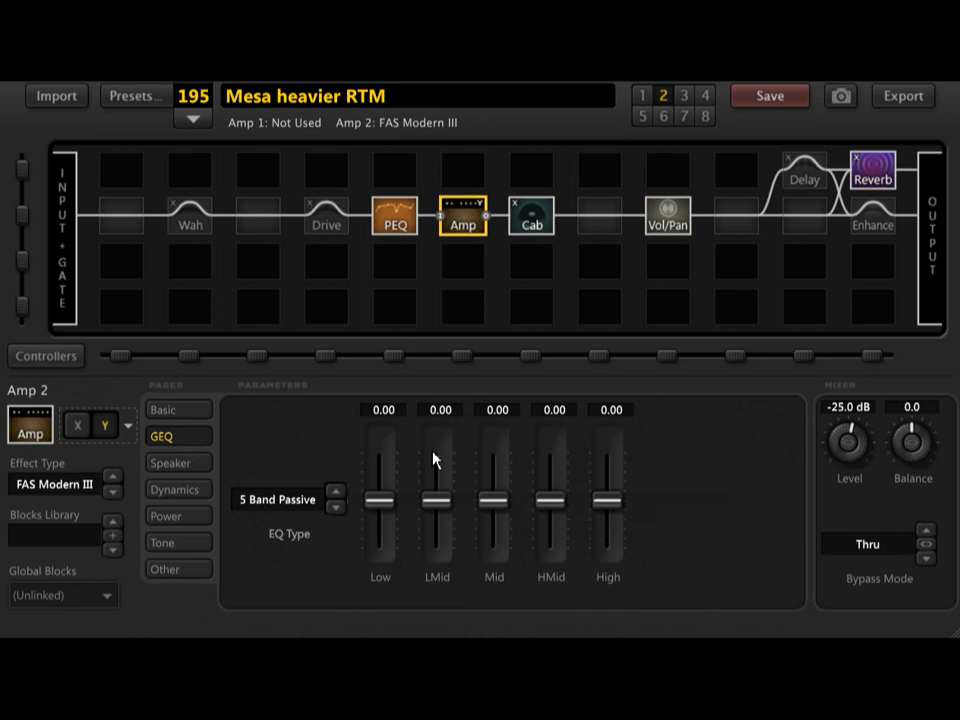
left_click_drag(439, 500, 491, 527)
left_click_drag(609, 500, 610, 493)
left_click_drag(492, 510, 449, 508)
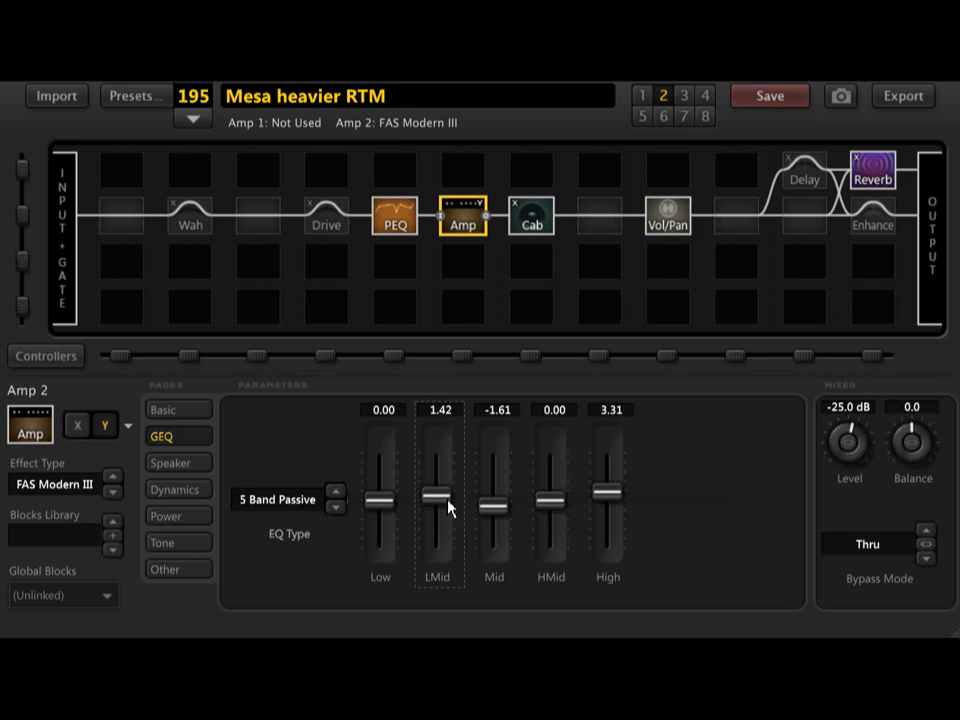
left_click_drag(448, 508, 448, 532)
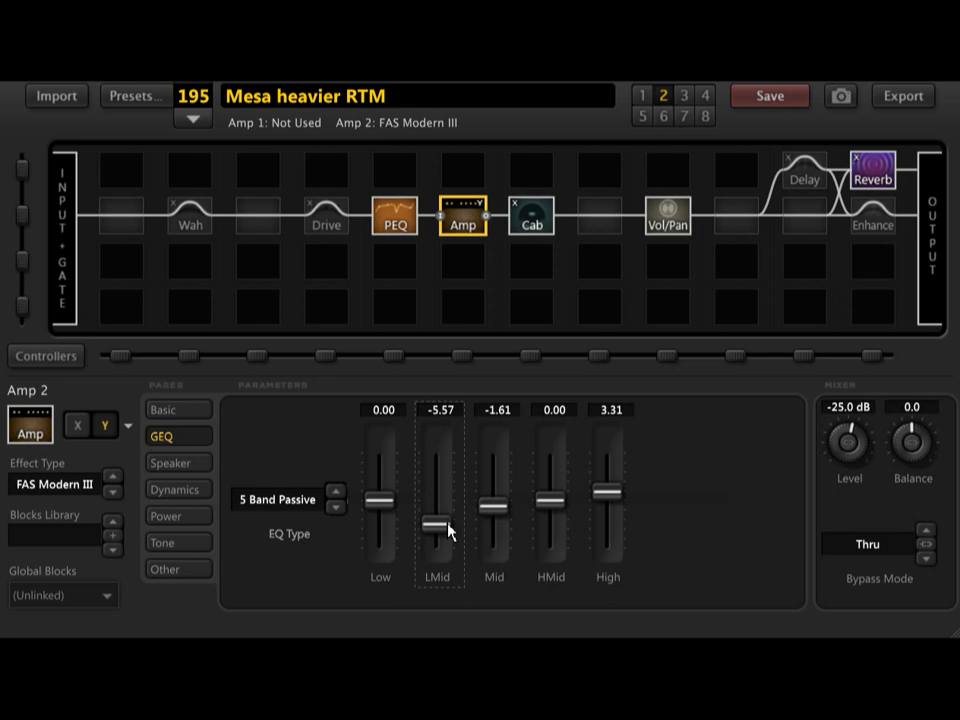
Reset the LMid, Mid and High bands of the amp's graphic EQ to 0.00.
double_click(449, 528)
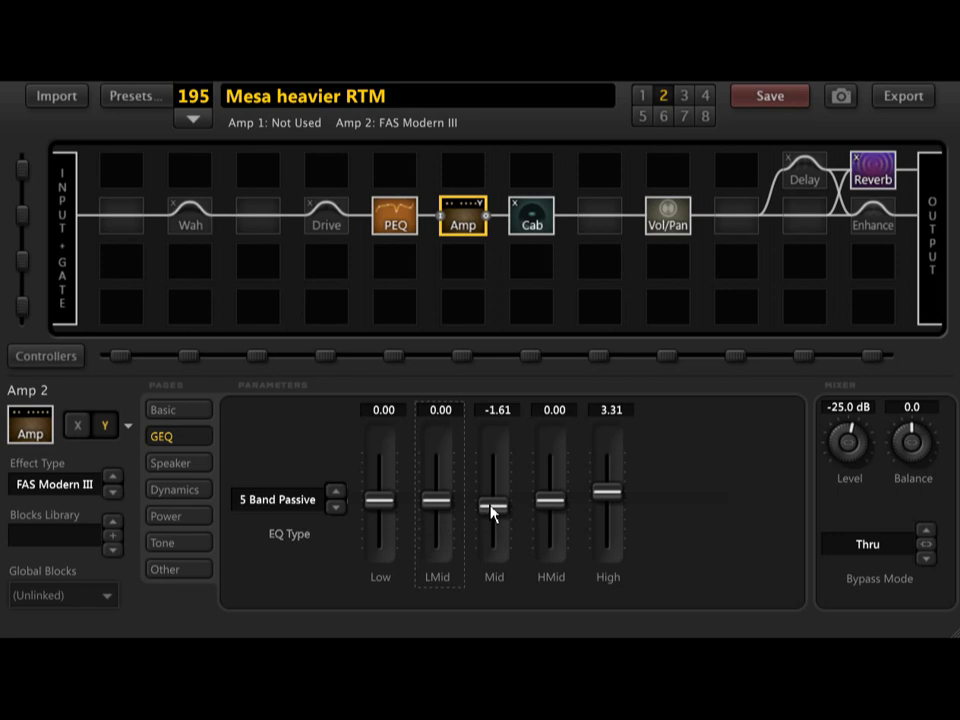
double_click(493, 512)
double_click(619, 492)
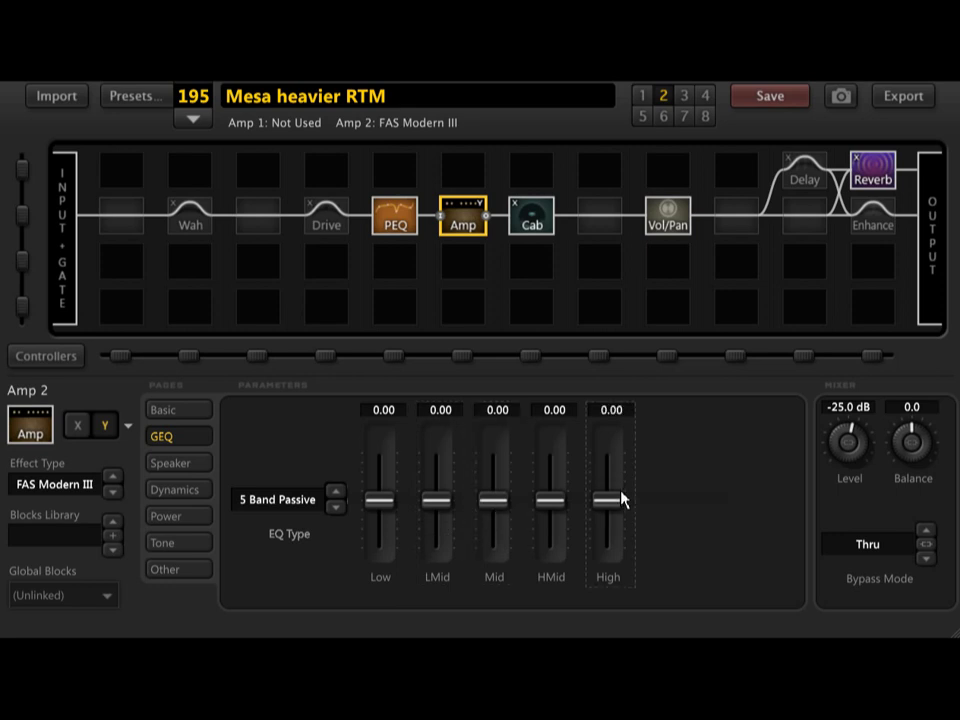
Set the amp's EQ type to 5 Band (Mark) with 80 at 1.42, 240 at -0.66, 750 at -2.93, 2200 at -0.28 and 6600 at 1.98.
left_click(285, 500)
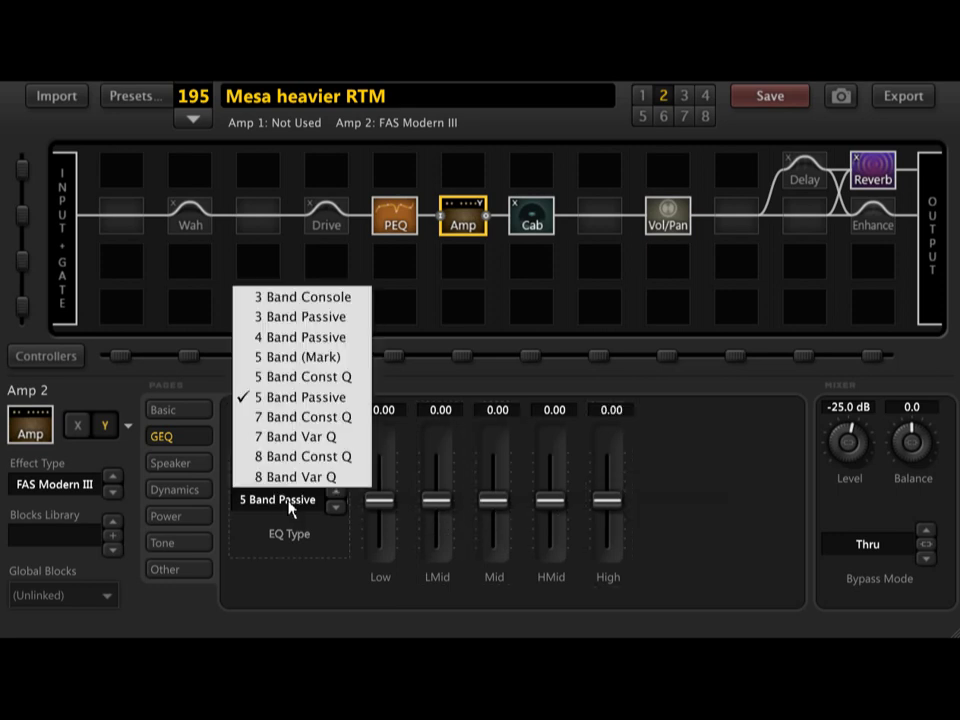
left_click(290, 357)
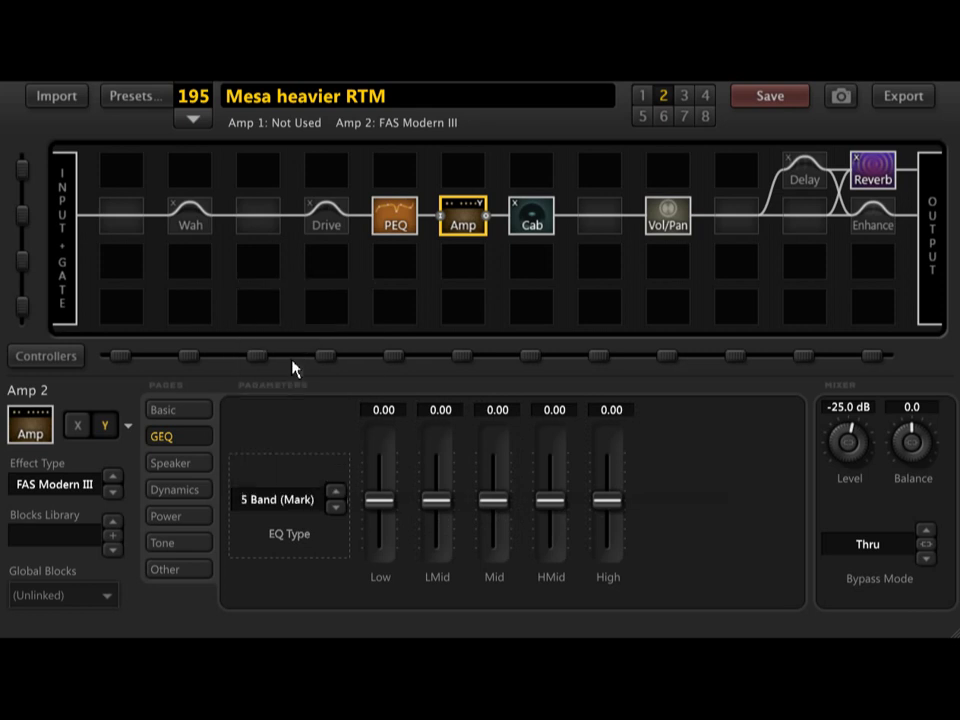
left_click_drag(483, 500, 497, 522)
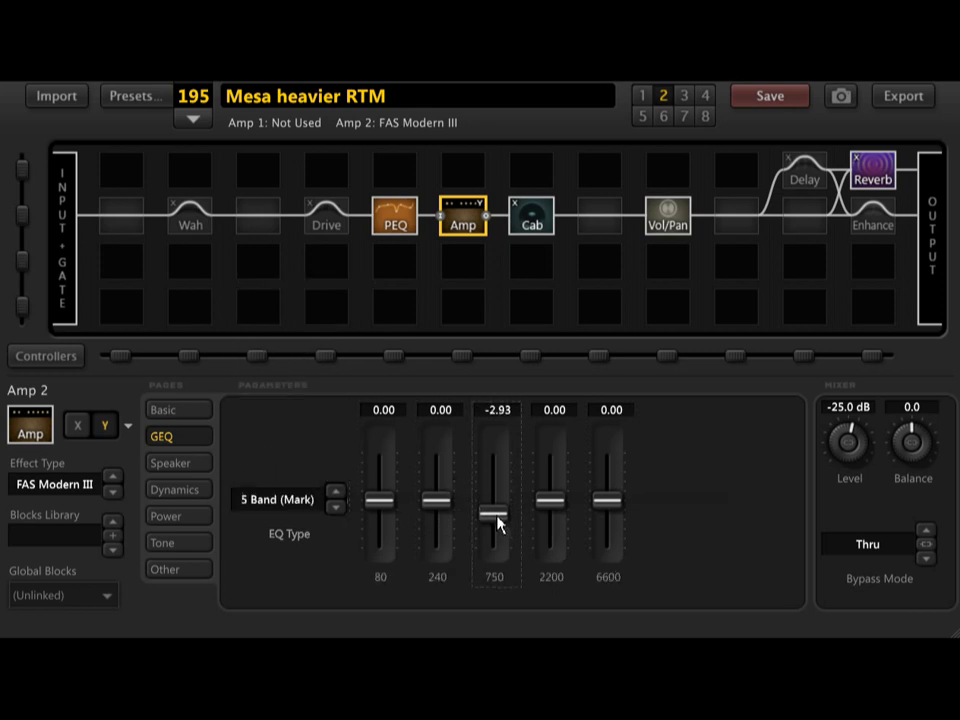
left_click_drag(559, 505, 553, 509)
left_click_drag(609, 497, 608, 490)
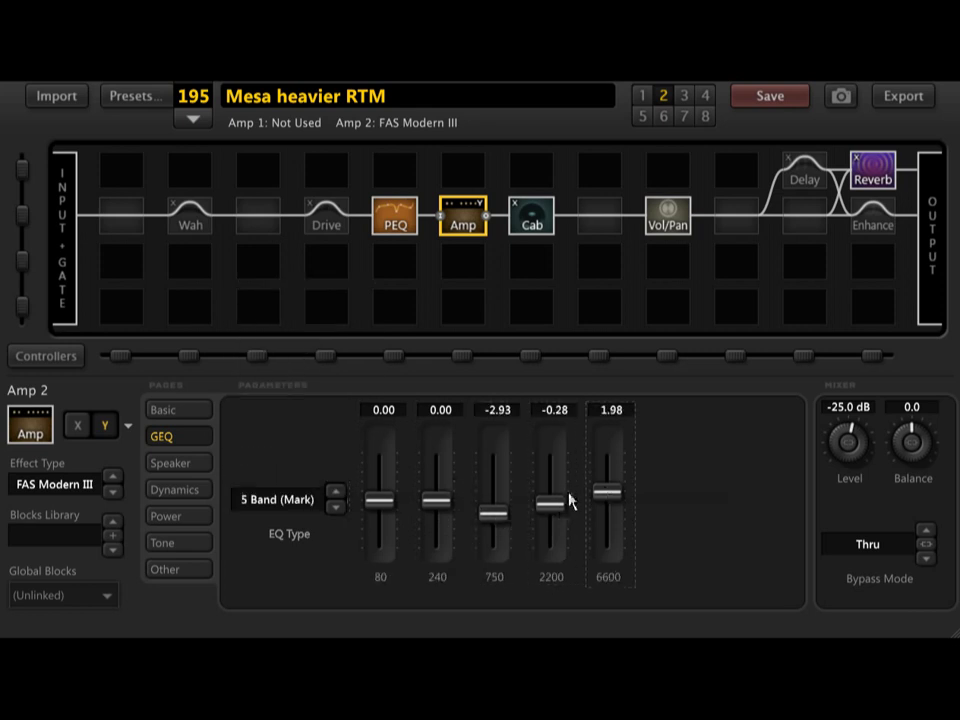
left_click_drag(443, 510, 450, 513)
mouse_move(385, 502)
left_mouse_down()
mouse_move(381, 462)
mouse_move(383, 497)
left_mouse_up()
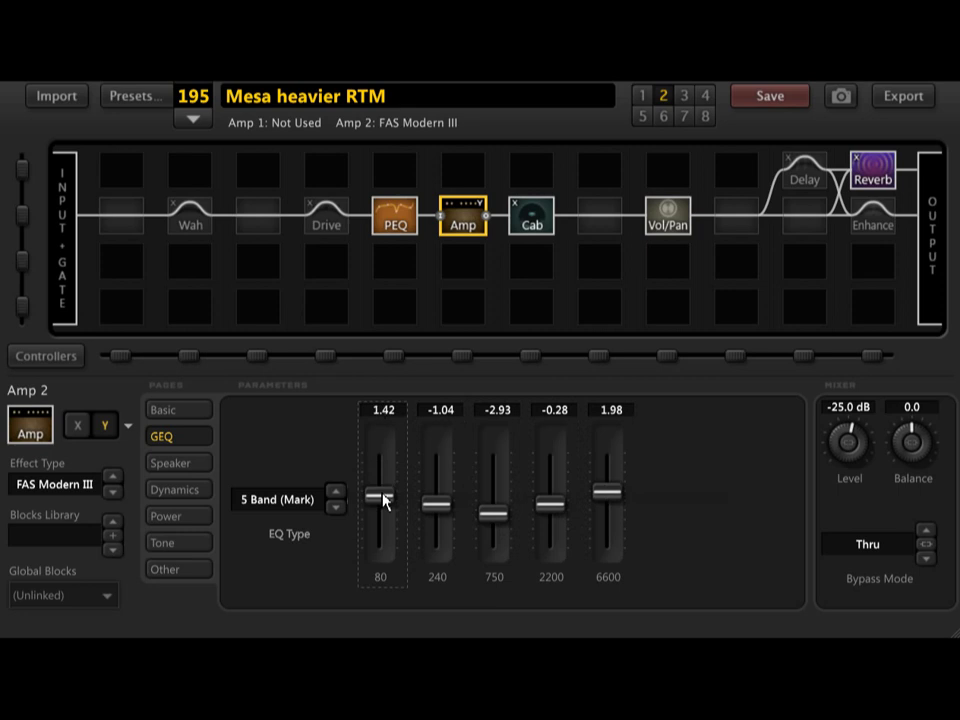
left_click_drag(441, 510, 441, 506)
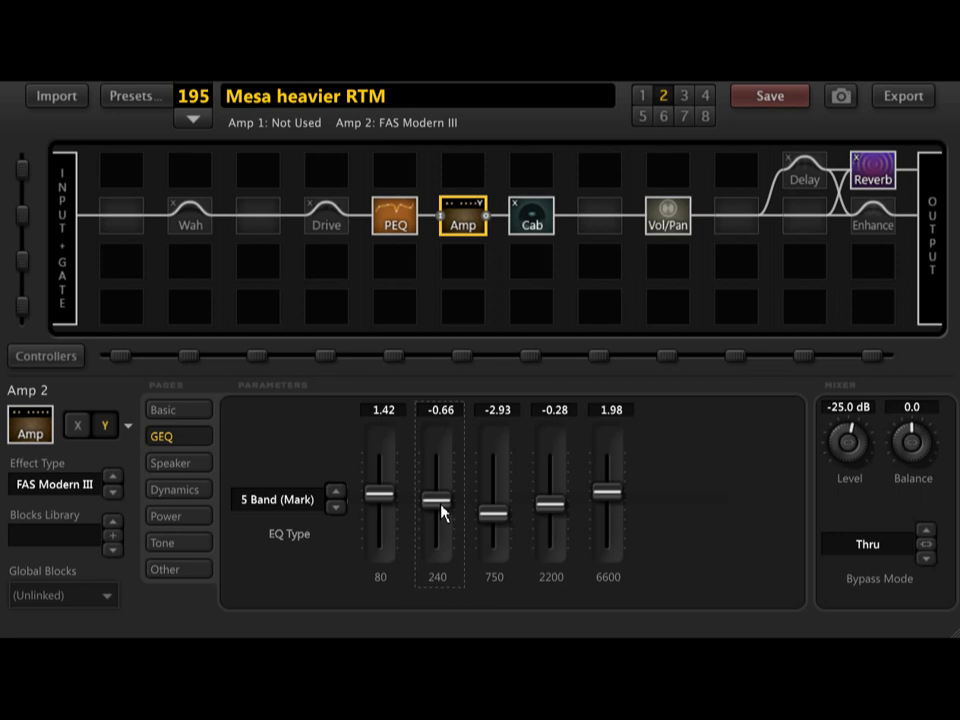
Set the amp's EQ type to 5 Band Passive and reset the LMid, Mid and HMid bands to 0.00.
left_click(285, 499)
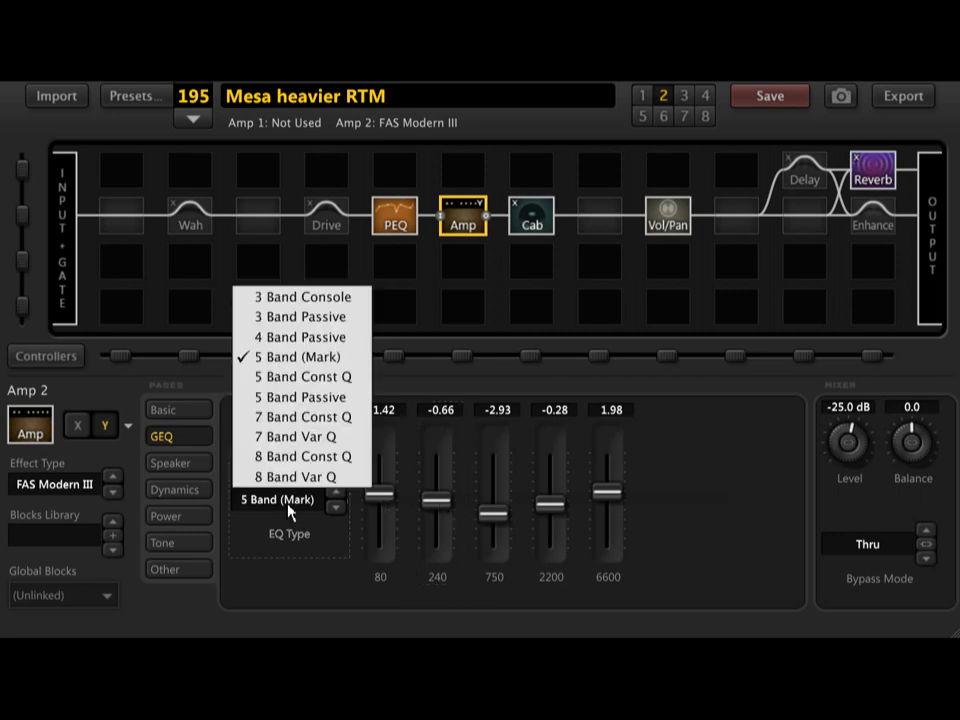
left_click(315, 399)
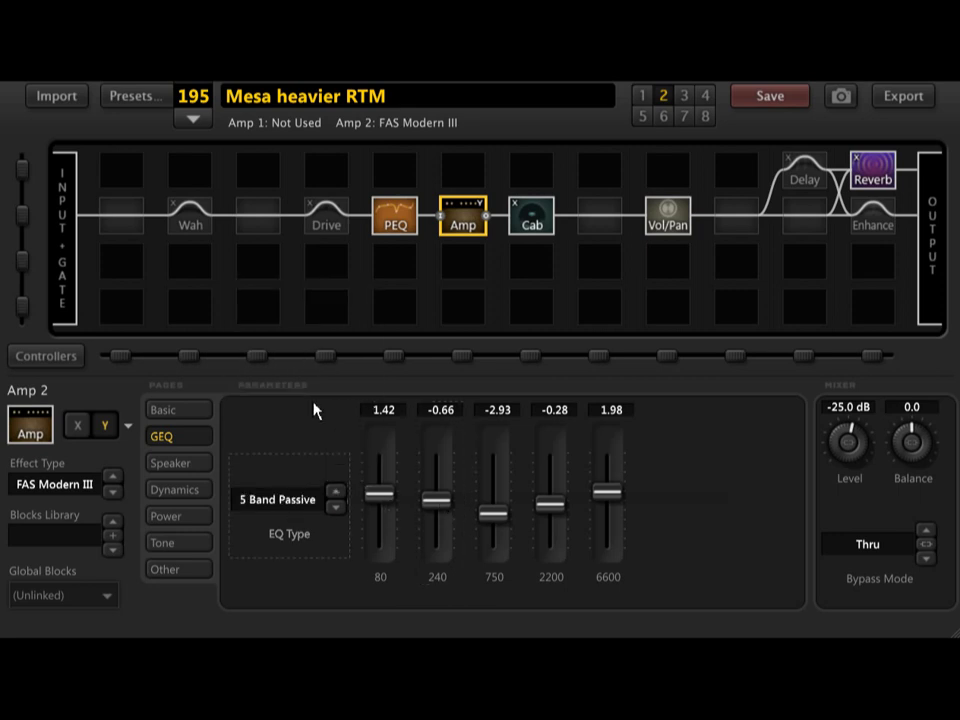
double_click(439, 514)
double_click(496, 513)
double_click(548, 506)
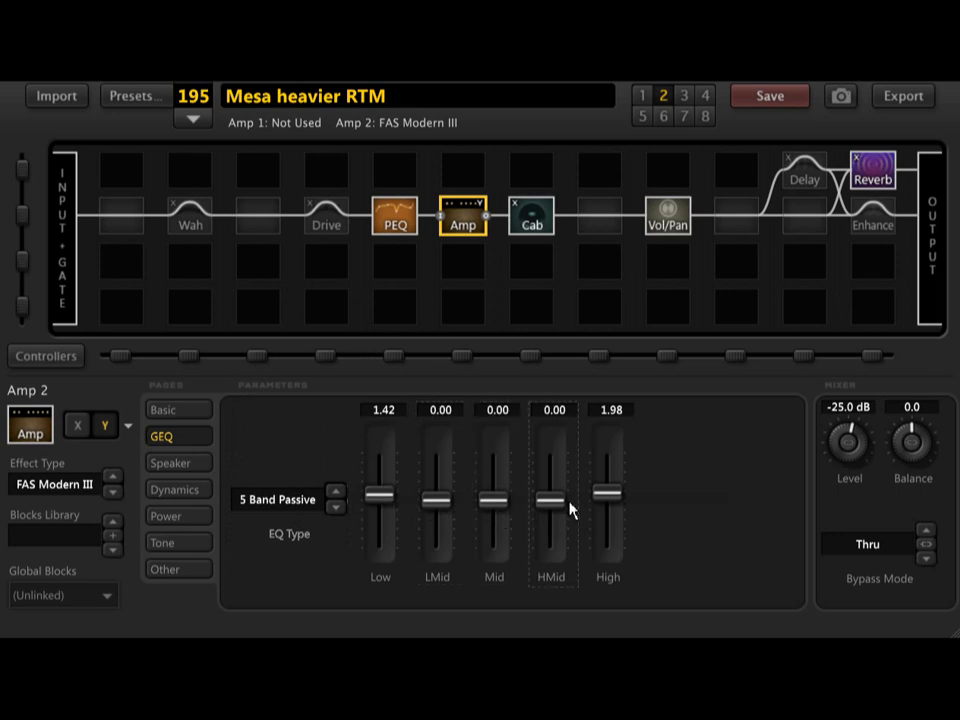
Reset the Low and High bands of the amp's graphic EQ to 0.00.
double_click(610, 494)
double_click(381, 500)
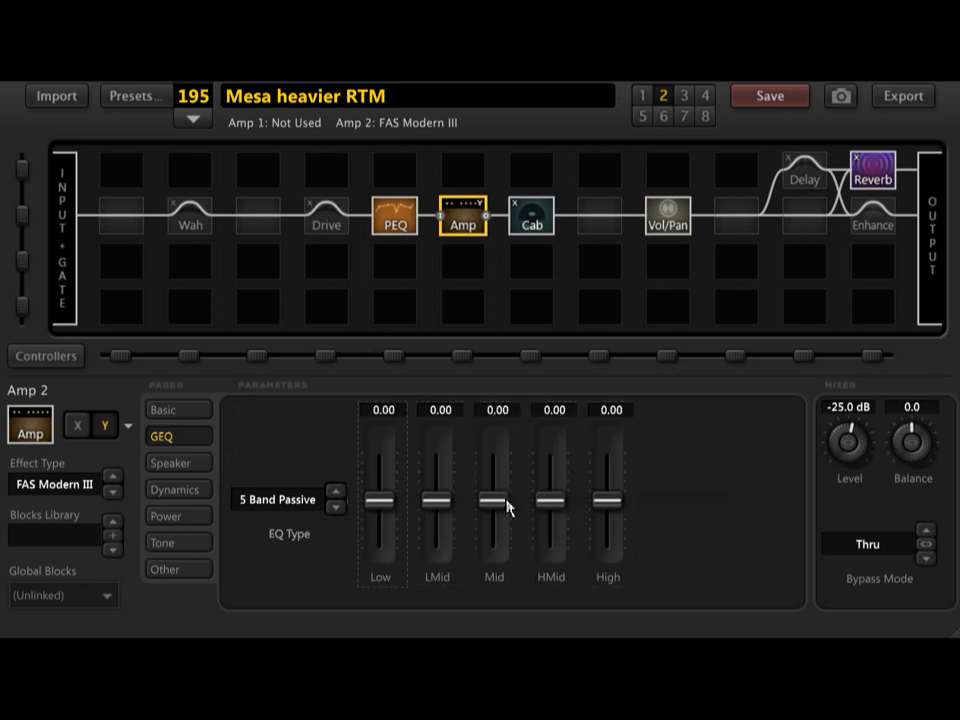
Try the graphic EQ with Mid and HMid at 1.61 and High at 3.12, and reset these bands to 0.00.
left_click_drag(506, 508, 611, 493)
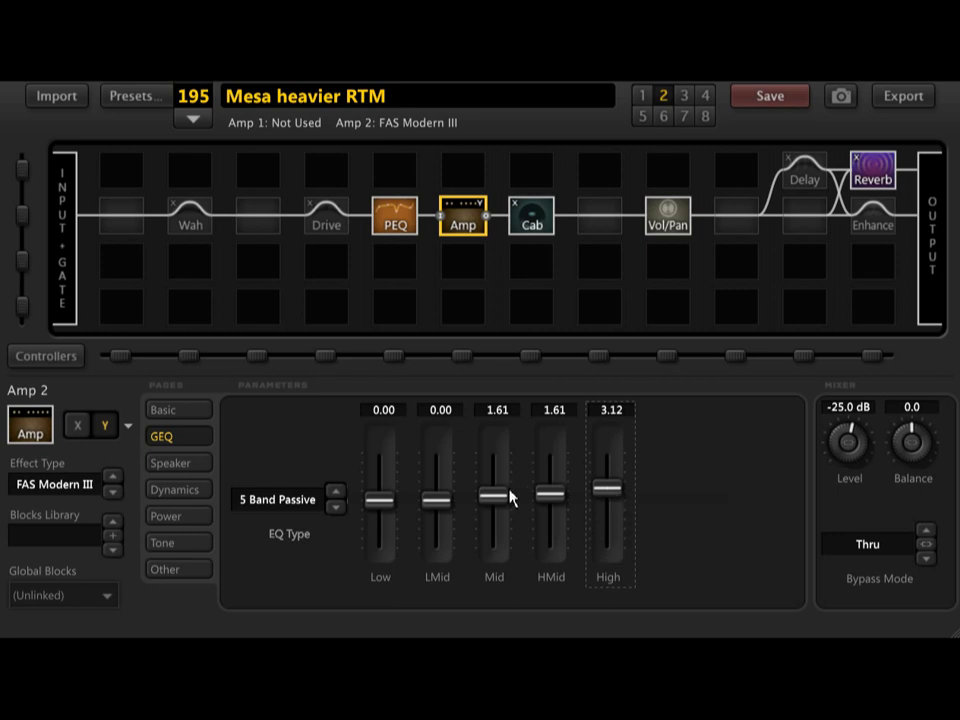
double_click(508, 498)
double_click(553, 495)
double_click(614, 496)
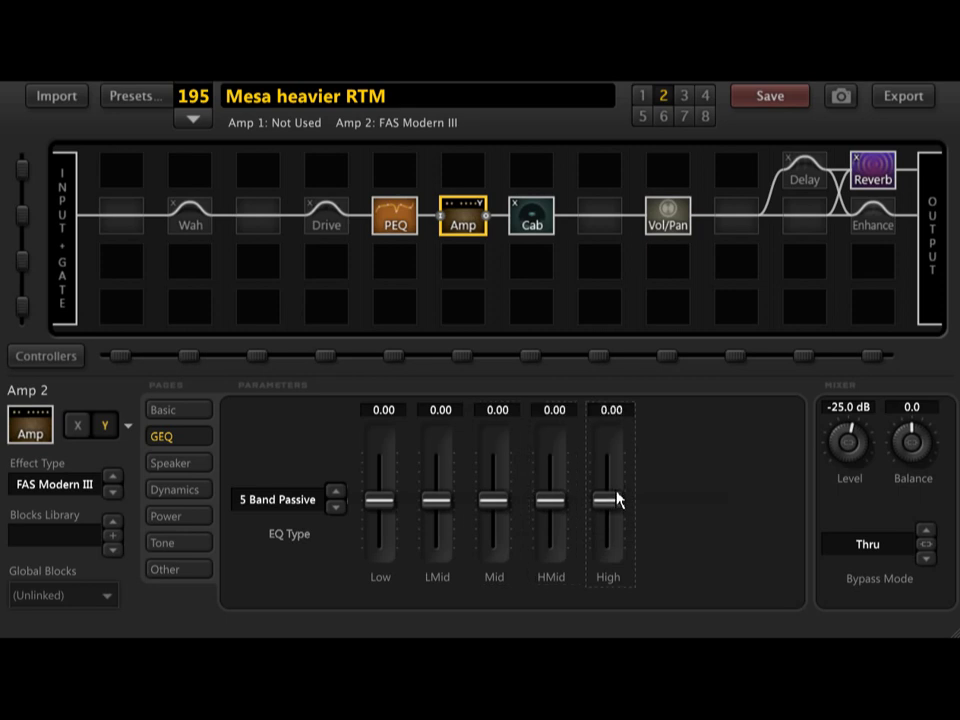
Set the graphic EQ's Mid to 0.72, HMid to 0.96 and High to 1.44, and lower the amp's level to -27.0 dB.
mouse_move(552, 512)
left_mouse_down()
mouse_move(554, 500)
mouse_move(556, 510)
left_mouse_up()
double_click(556, 509)
scroll(505, 513, "up", 3)
scroll(558, 512, "up", 4)
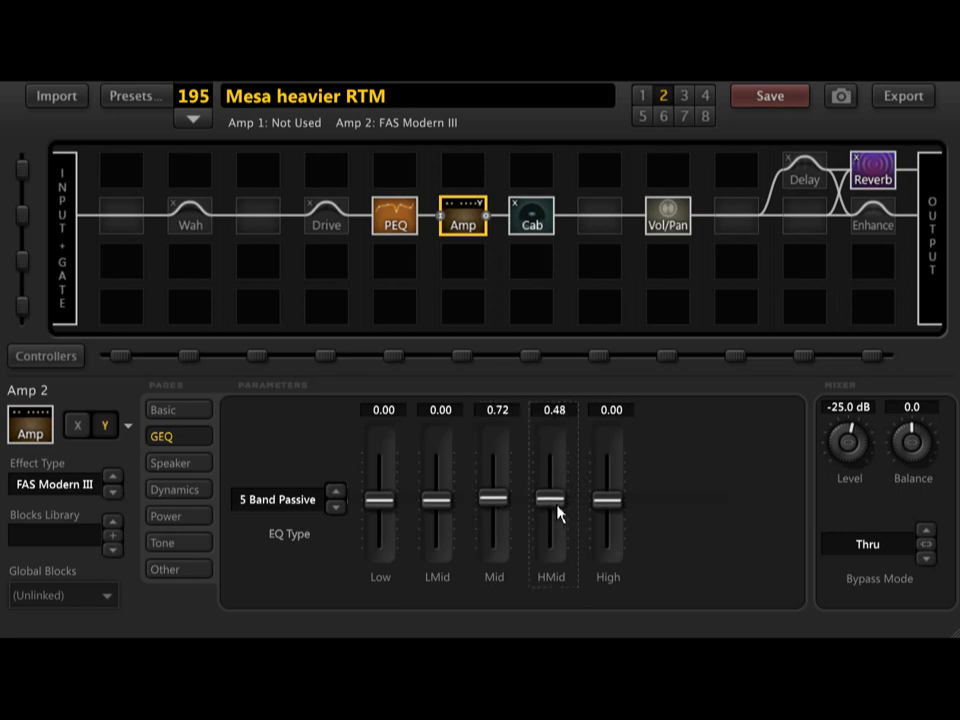
scroll(613, 510, "up", 5)
scroll(613, 510, "up", 1)
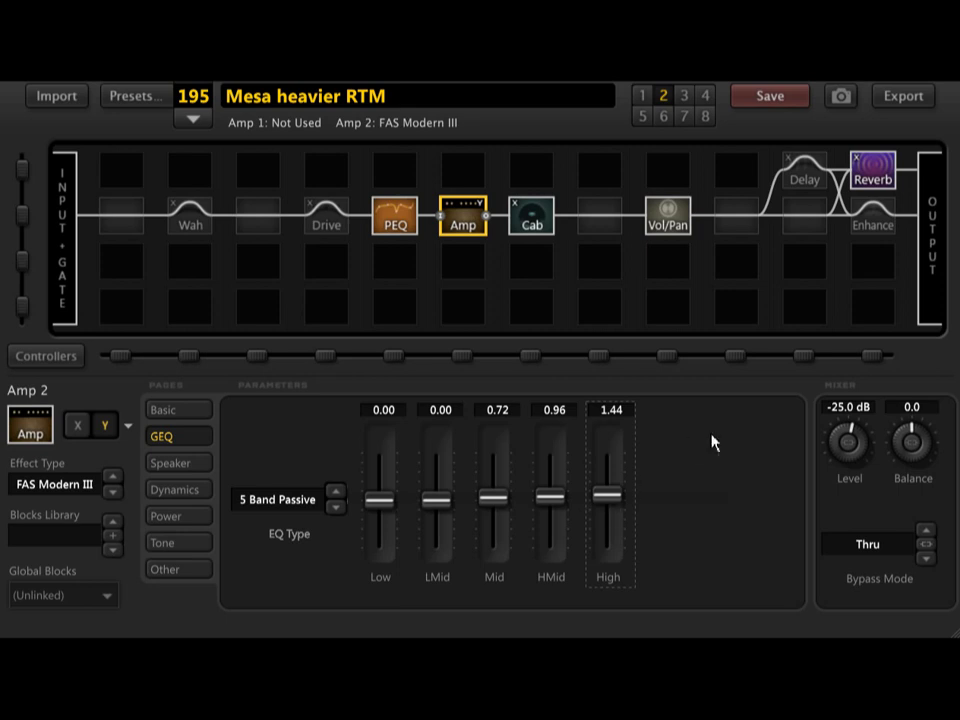
scroll(850, 444, "down", 2)
Compare scene 2 with scene 1 and set scene 2's amp level to -26.0 dB.
left_click(642, 95)
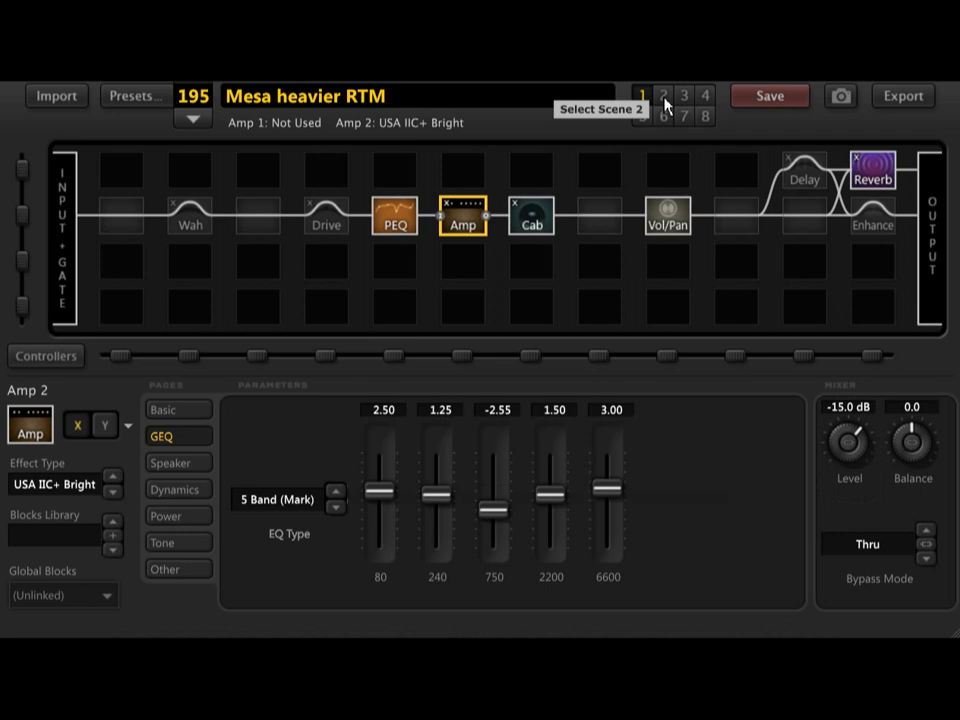
left_click(665, 100)
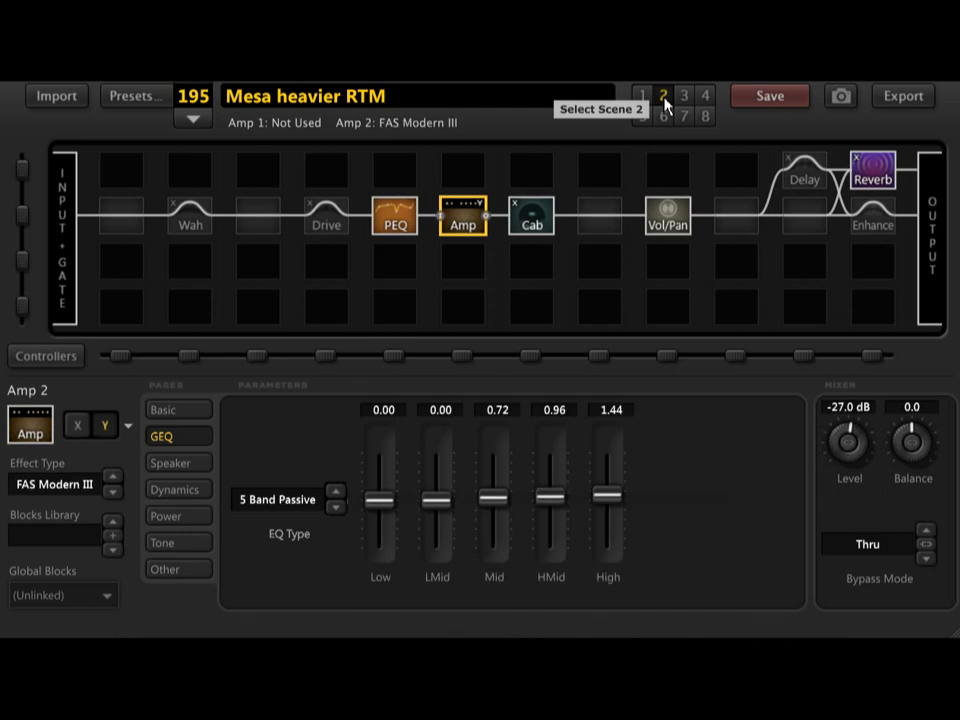
scroll(851, 439, "up", 1)
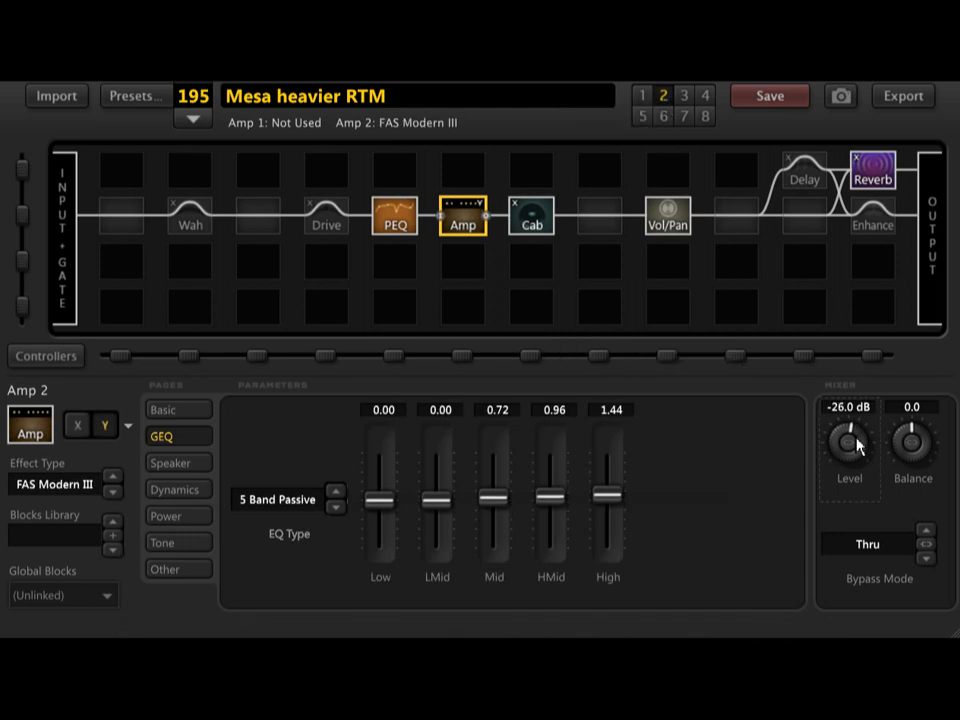
left_click(645, 98)
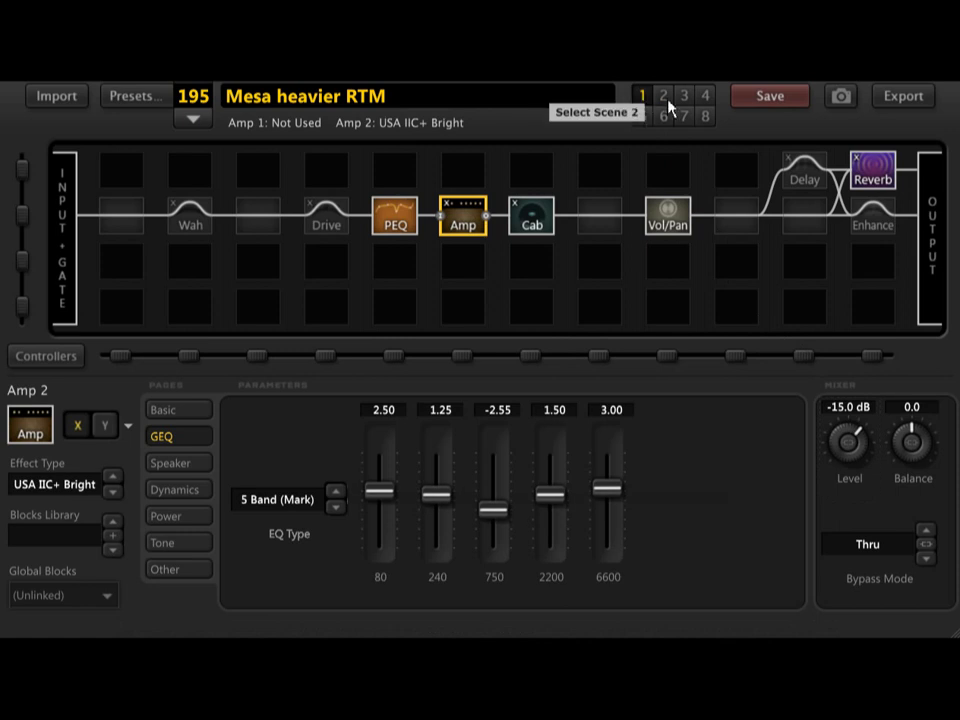
left_click(666, 97)
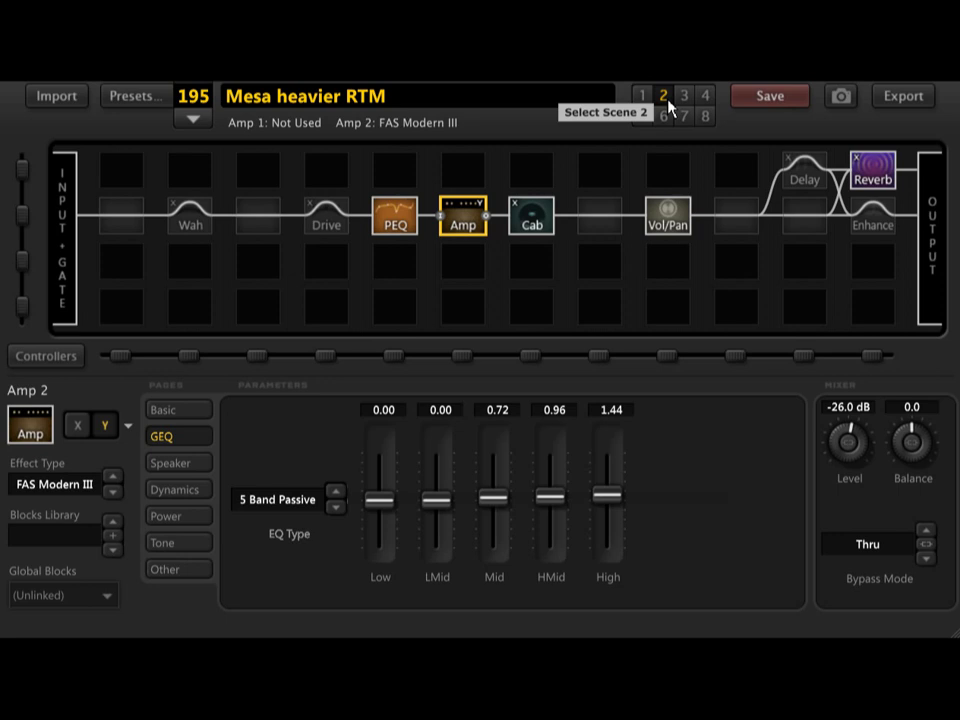
Lower the graphic EQ's Mid to 0.48, HMid to 0.72 and High to 0.96, and raise the amp's level to -25.0 dB.
left_click(498, 505)
left_click(555, 503)
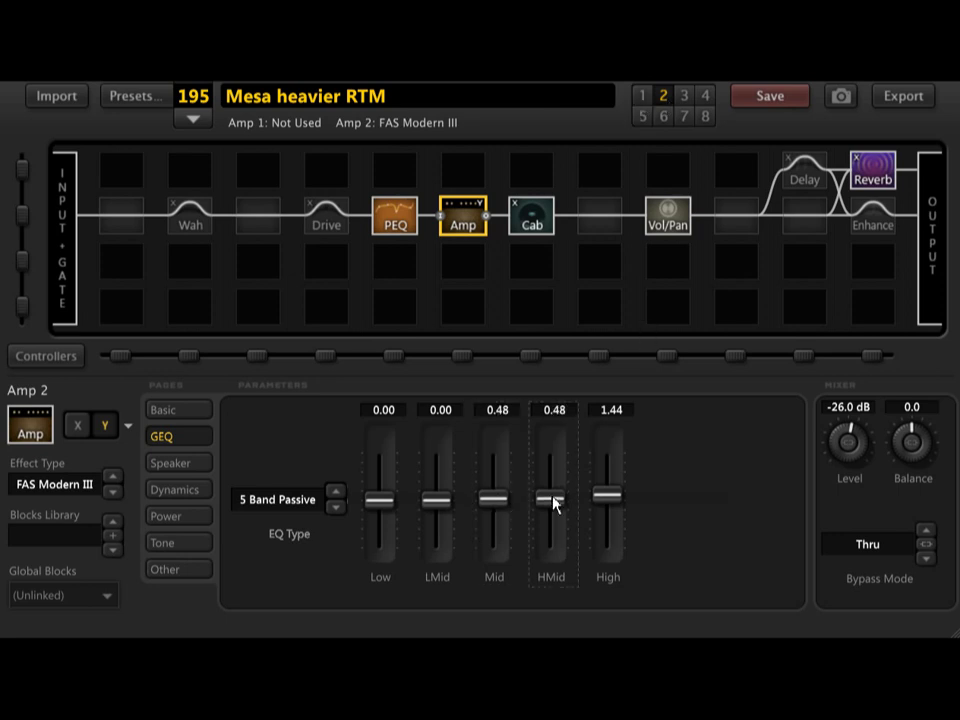
left_click(555, 503)
left_click(619, 500)
left_click(619, 500)
left_click(619, 500)
scroll(832, 448, "up", 1)
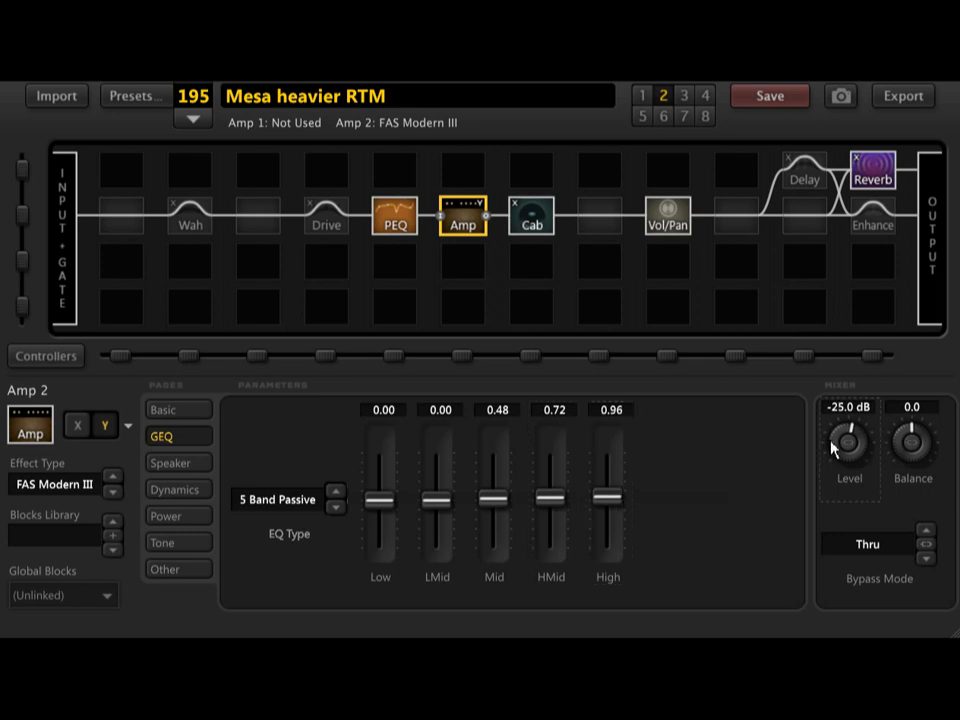
Reset the Mid, HMid and High bands of the amp's graphic EQ to 0.00.
left_click(497, 510)
double_click(557, 508)
double_click(616, 506)
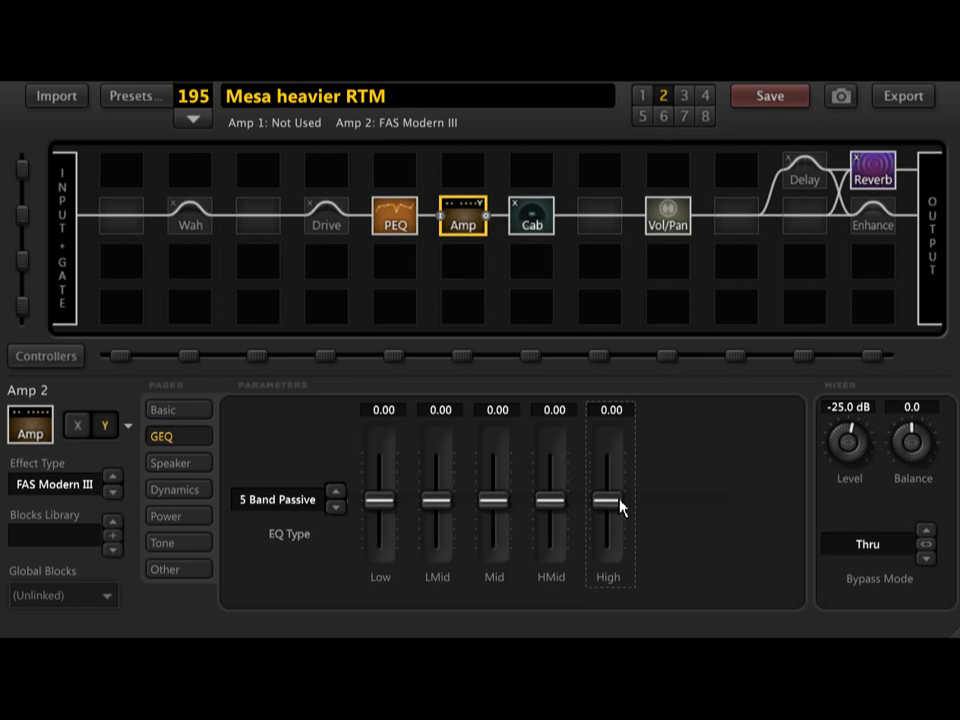
Examine the amp's basic and tone parameters, including the Bright control.
left_click(207, 414)
left_click_drag(573, 450, 389, 441)
left_click(165, 543)
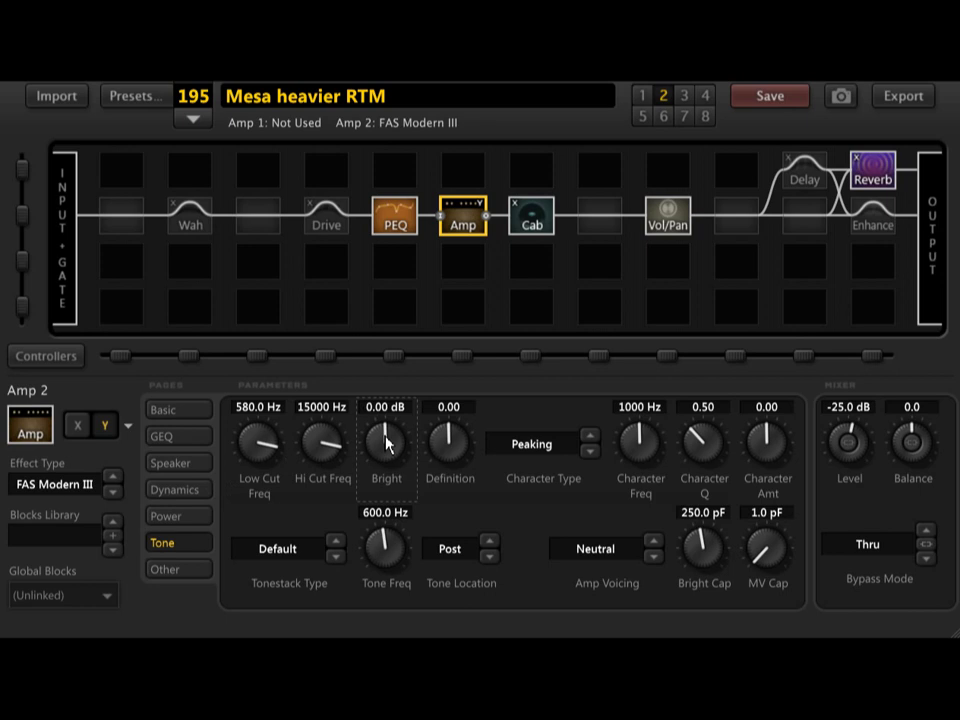
left_click(183, 413)
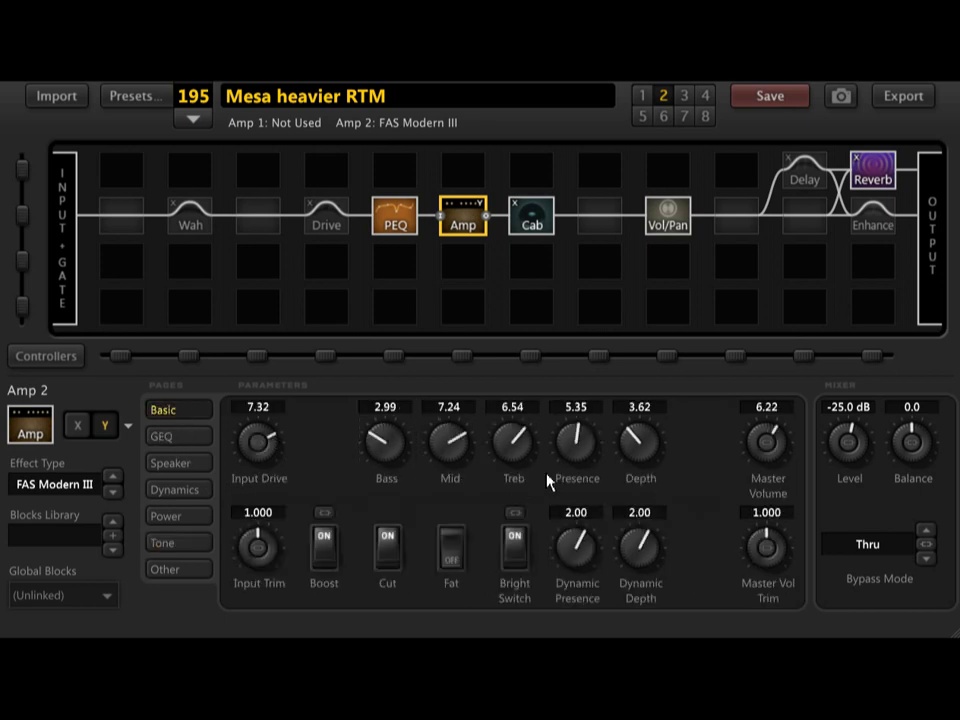
Try scene 2's amp Presence at 8.66, compare with scene 1, and set Presence to 7.80.
left_click_drag(591, 458, 764, 500)
left_click_drag(584, 461, 587, 422)
left_click(642, 95)
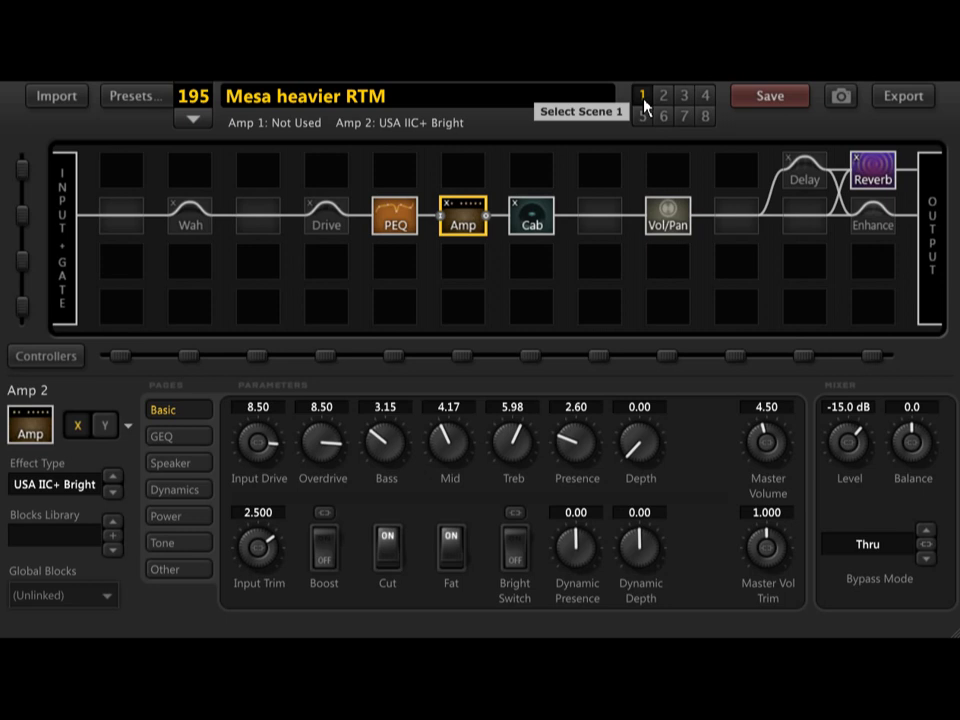
left_click(664, 96)
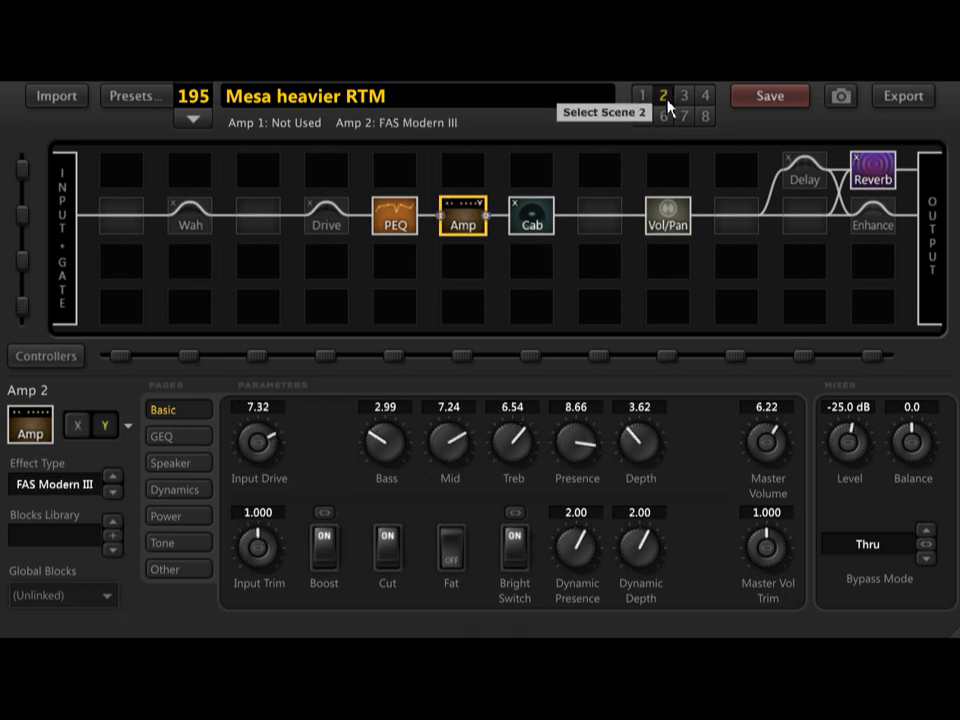
left_click_drag(577, 440, 545, 455)
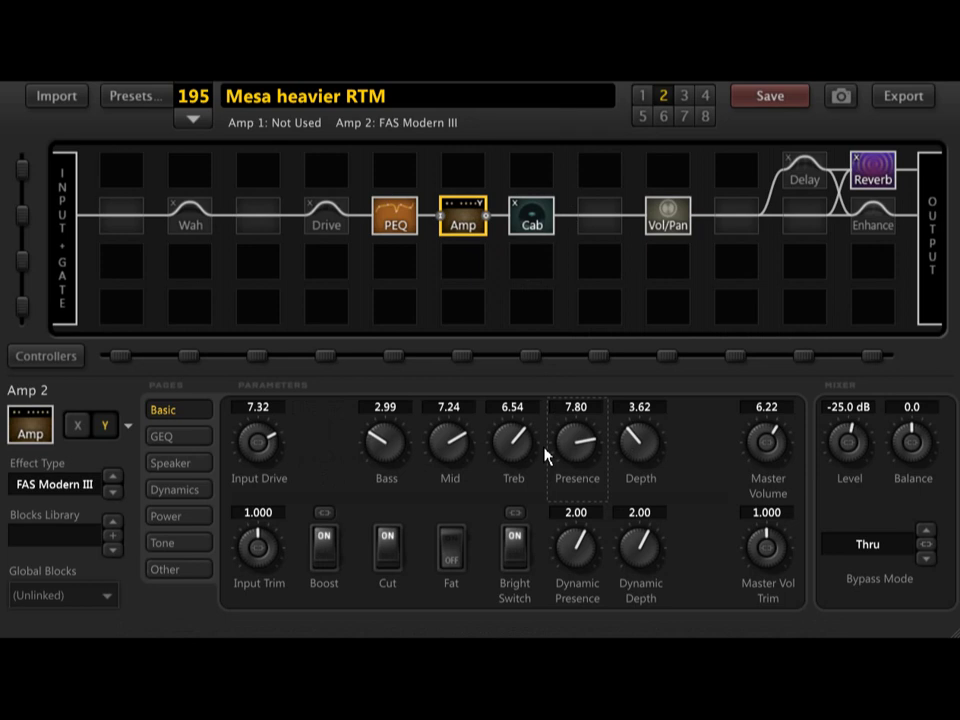
left_click_drag(465, 446, 405, 456)
Try the amp's graphic EQ with LMid at 1.80 and Mid at 1.04, reset both to 0.00, and compare with scene 1.
left_click(182, 439)
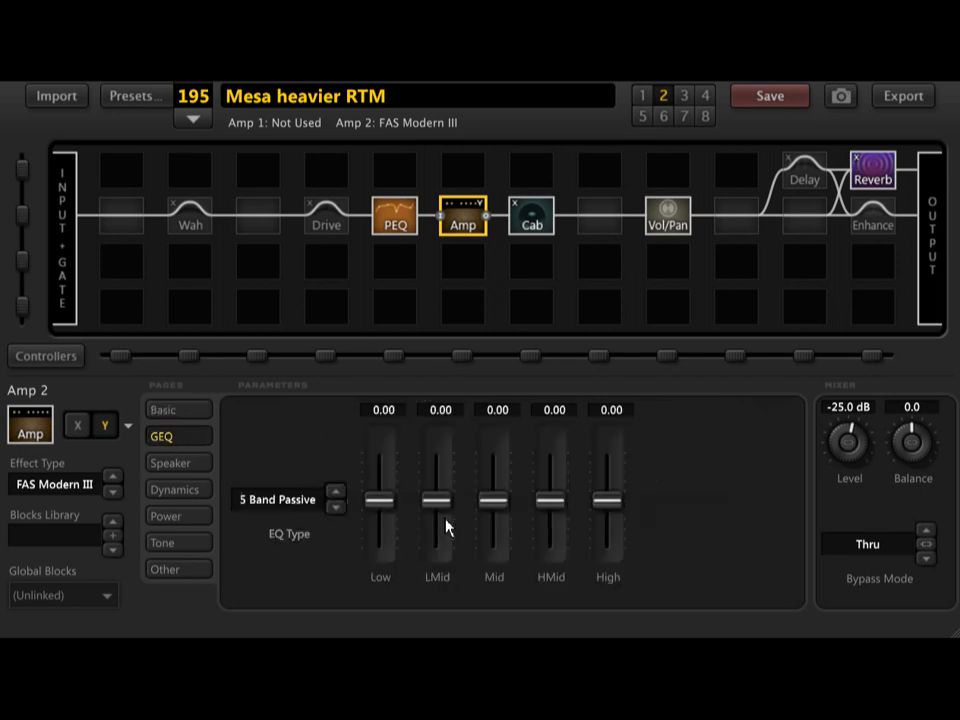
left_click_drag(497, 510, 448, 503)
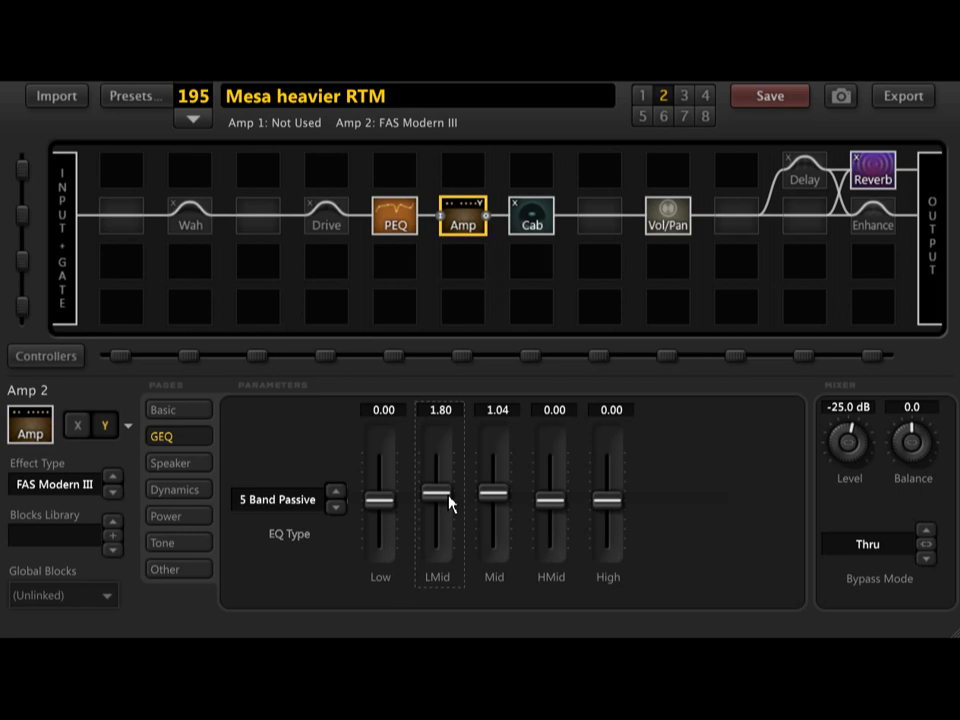
double_click(437, 496)
double_click(490, 498)
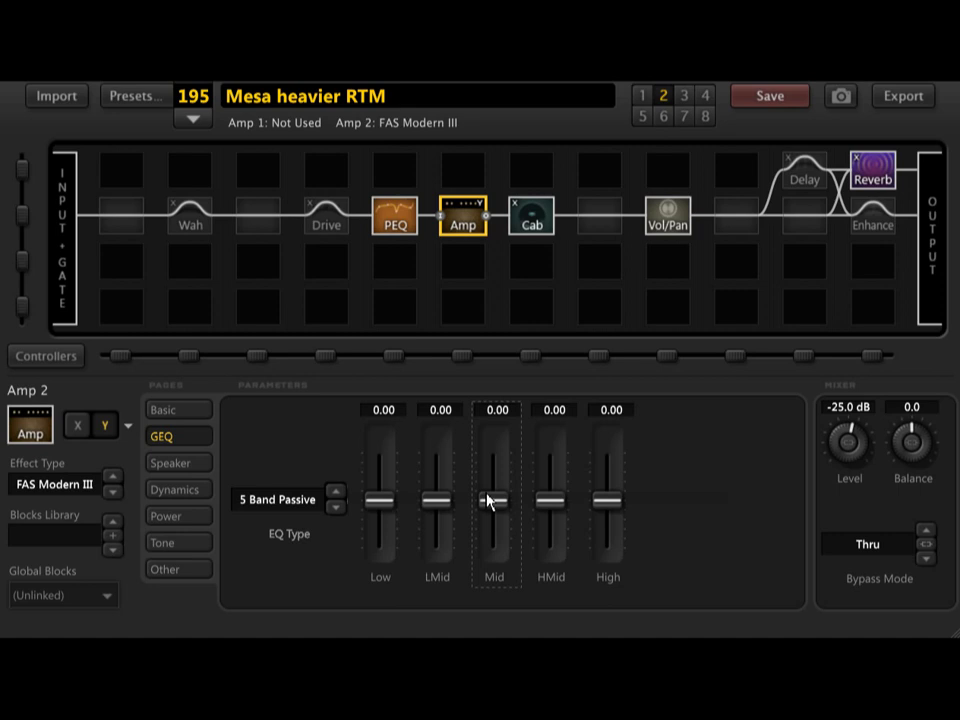
left_click(643, 95)
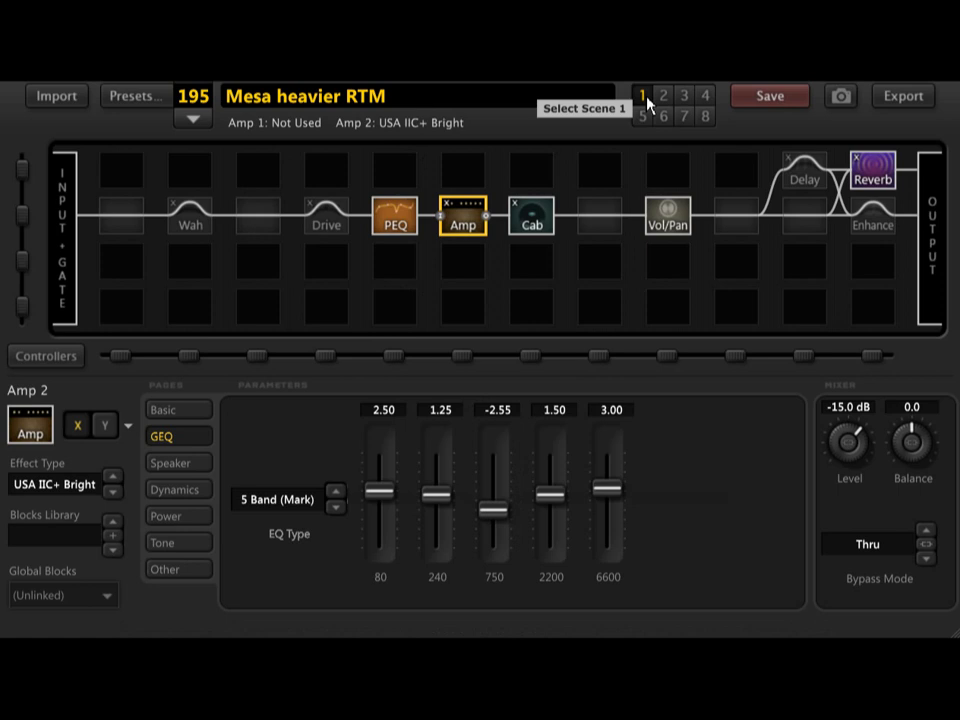
left_click(664, 96)
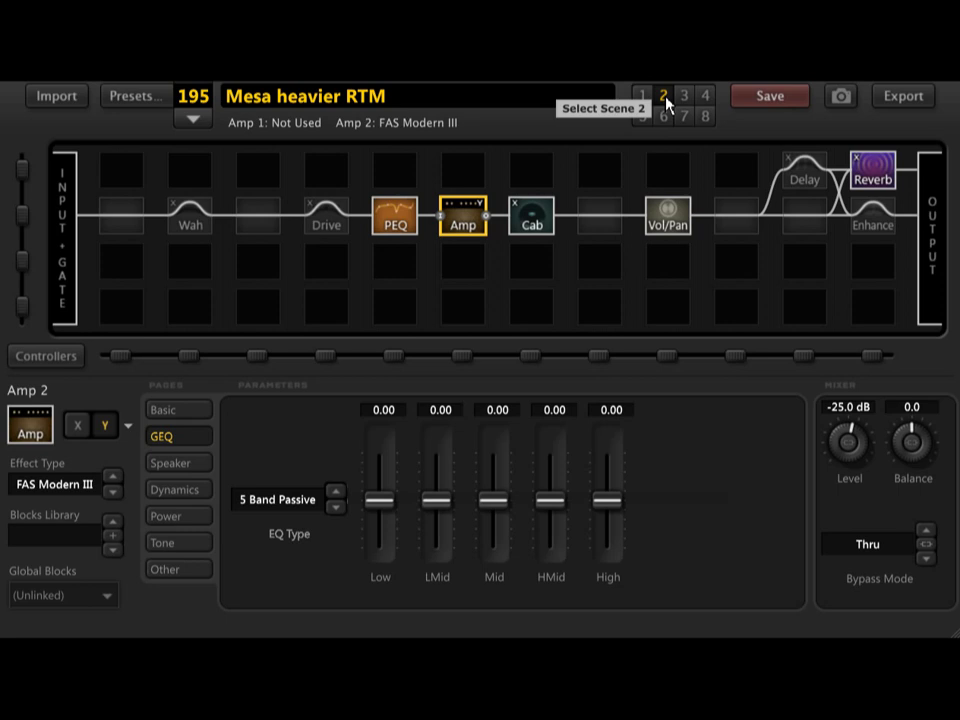
Enable the Delay block in scene 2 and set its Input Gain to 22.8 %.
left_click(806, 178)
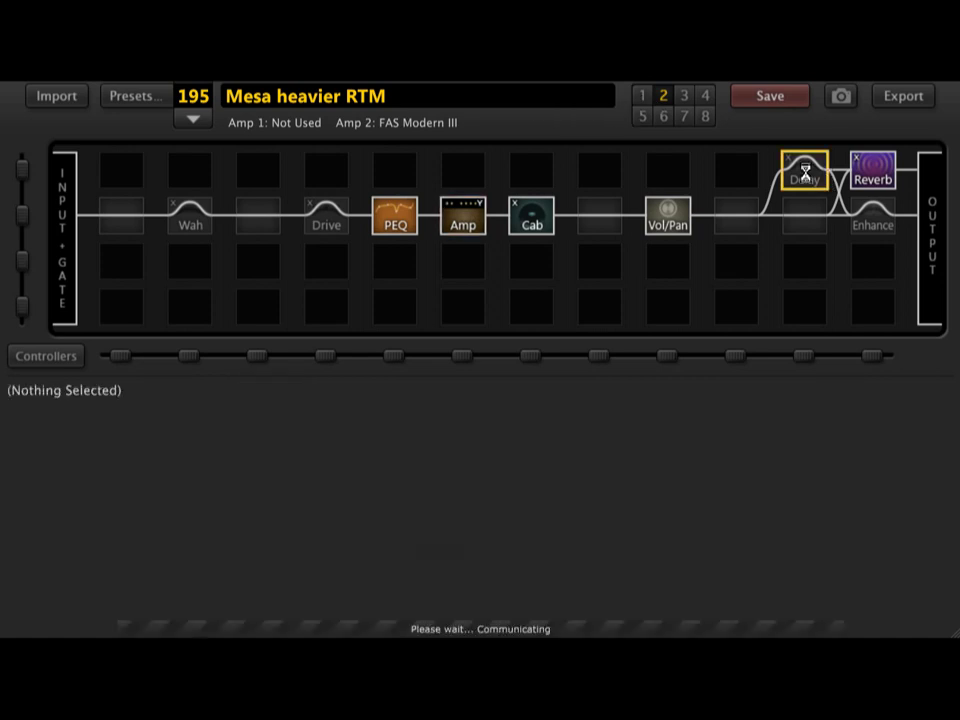
left_click(806, 178)
left_click_drag(786, 546, 832, 538)
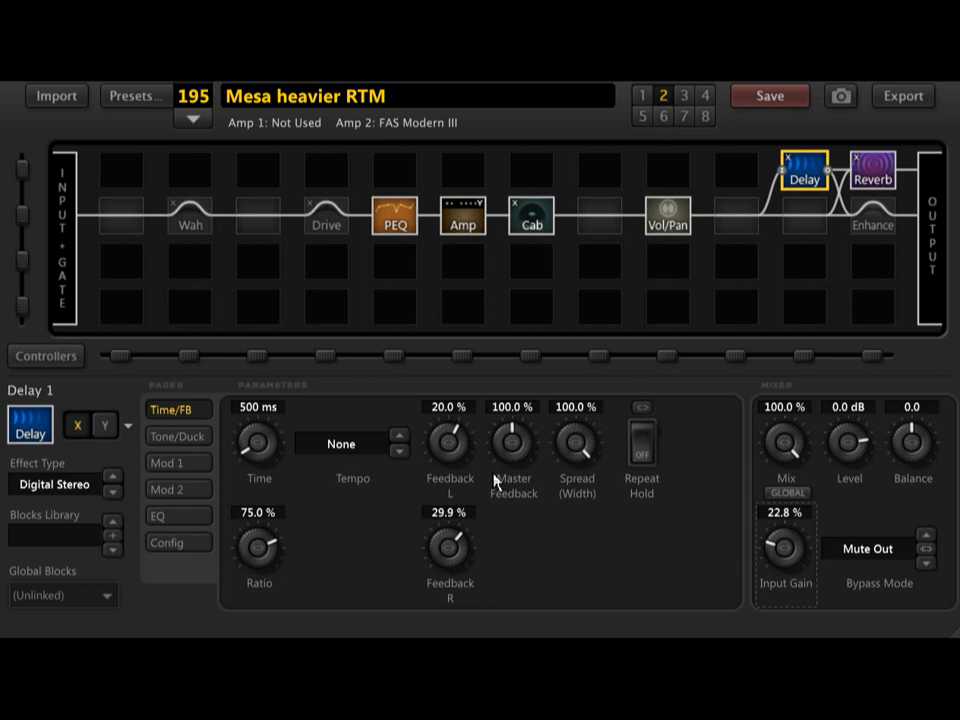
Change the delay type to Stereo Tape with a 75.0 % Ratio, Feedback L at 38.6 % and Feedback R at 49.0 %.
left_click(65, 488)
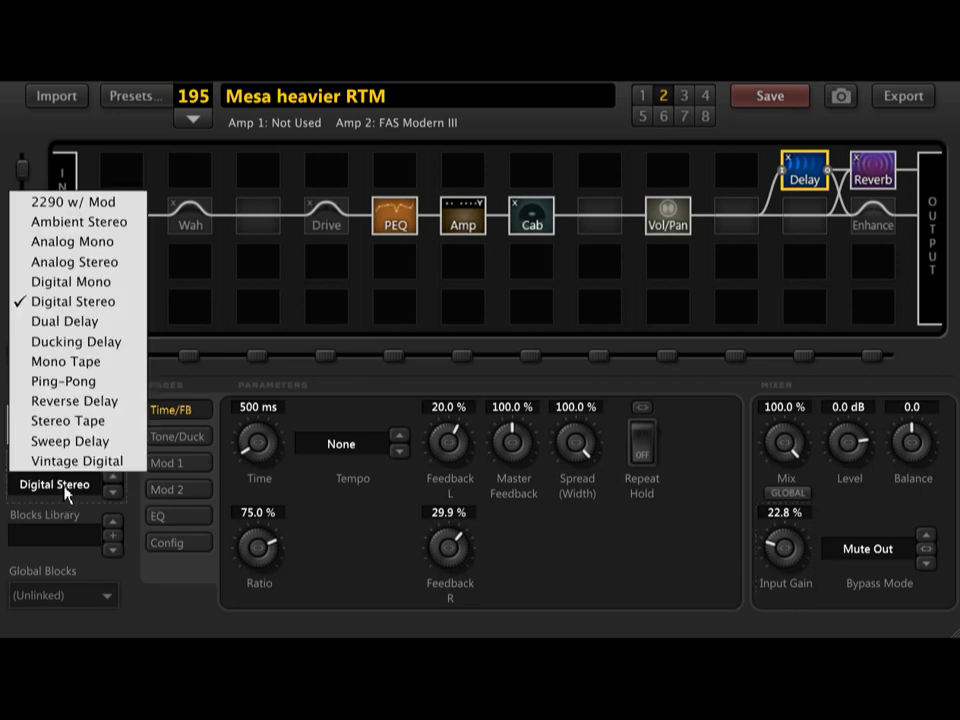
left_click(95, 424)
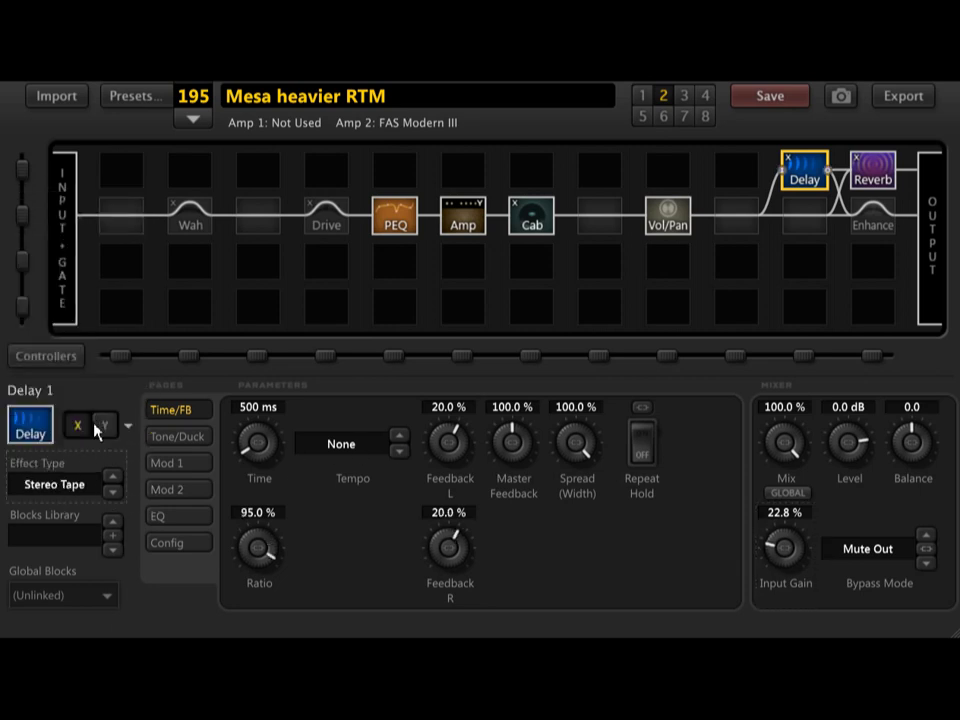
left_click(258, 513)
type("75.0")
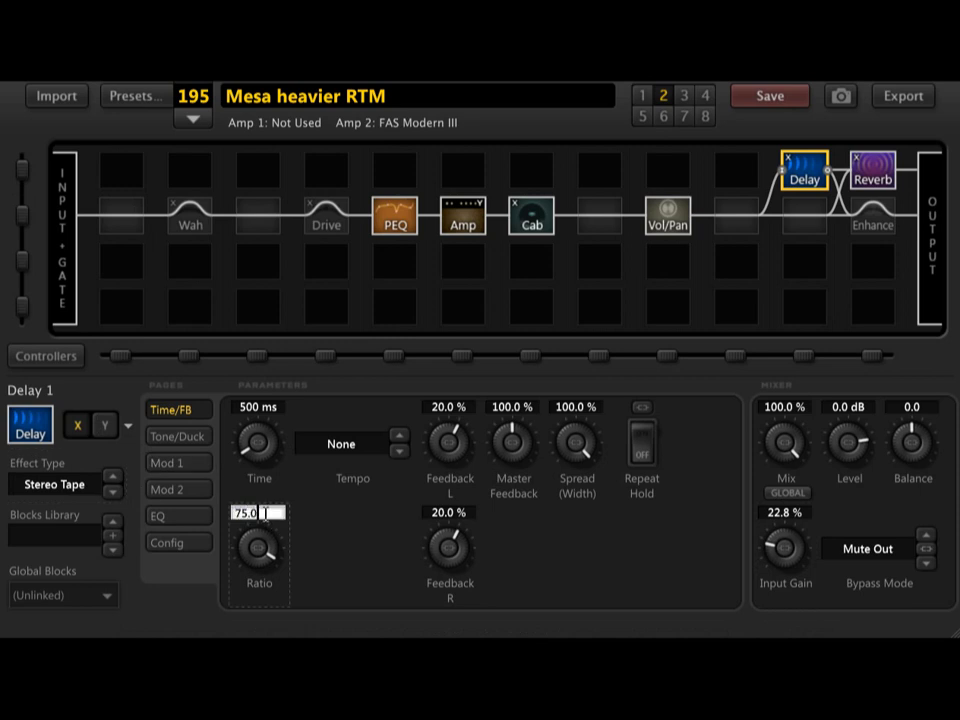
key("Return")
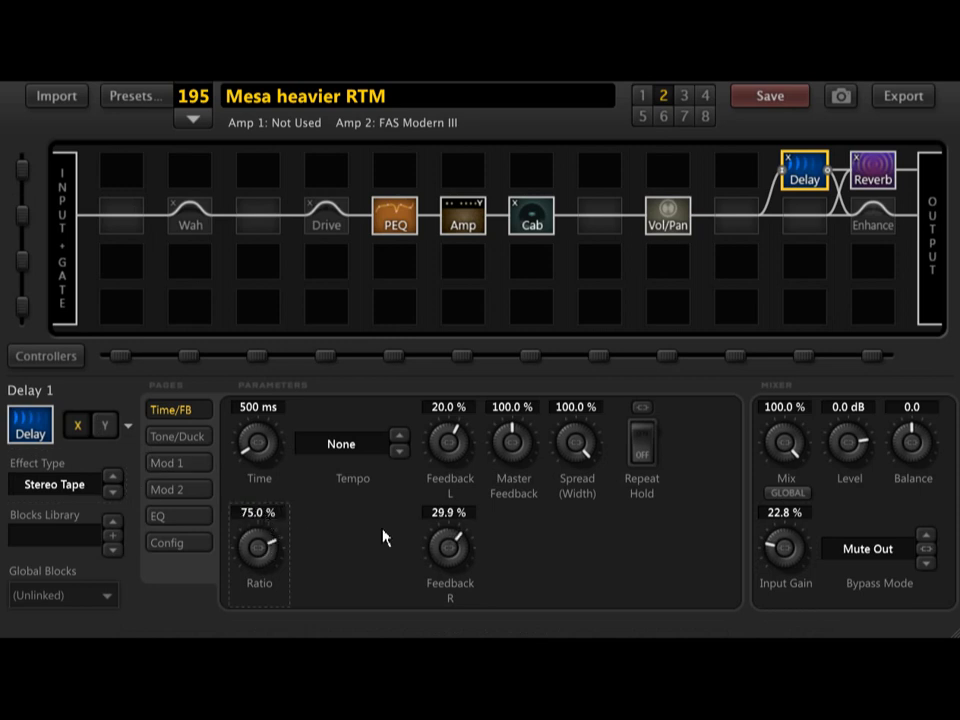
left_click_drag(452, 456, 476, 421)
Change the reverb type to Large Room, set its Time to 2.04 sec and raise its Input Gain.
left_click(876, 178)
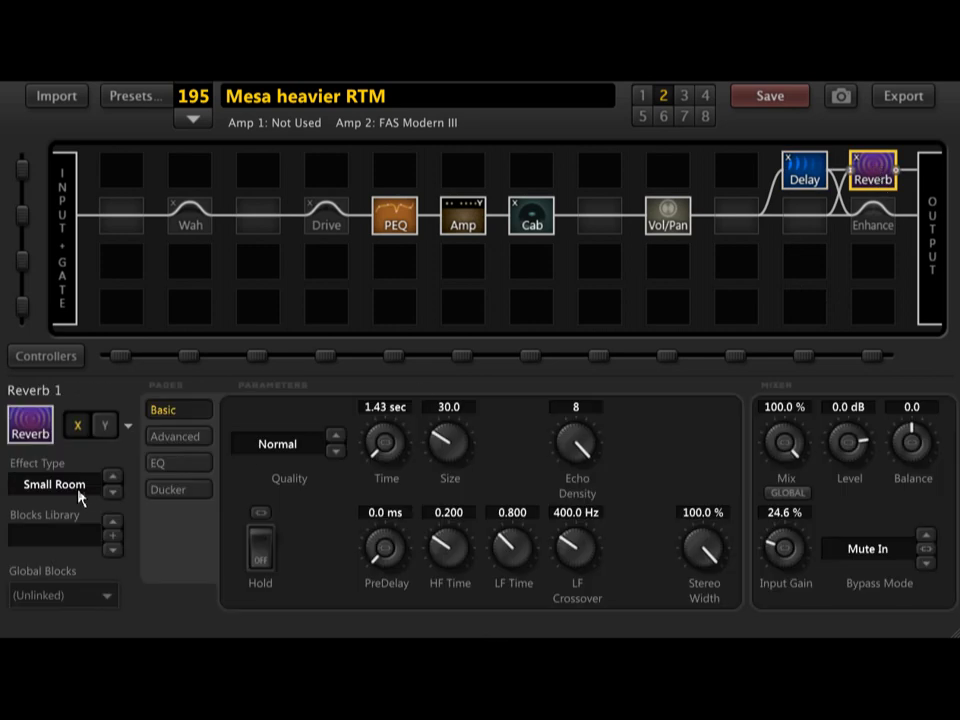
left_click(80, 490)
left_click(94, 390)
scroll(370, 457, "up", 8)
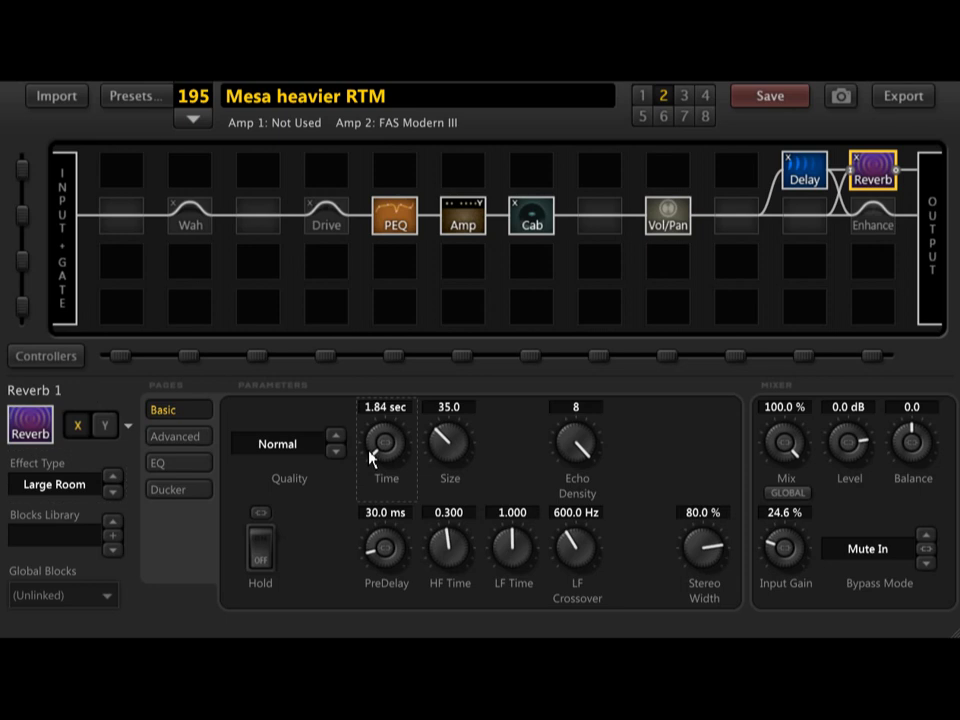
left_click_drag(782, 549, 783, 355)
Bypass the Delay block, and set the reverb's Quality to High and its Input Gain to 43.3 %.
left_click(805, 172)
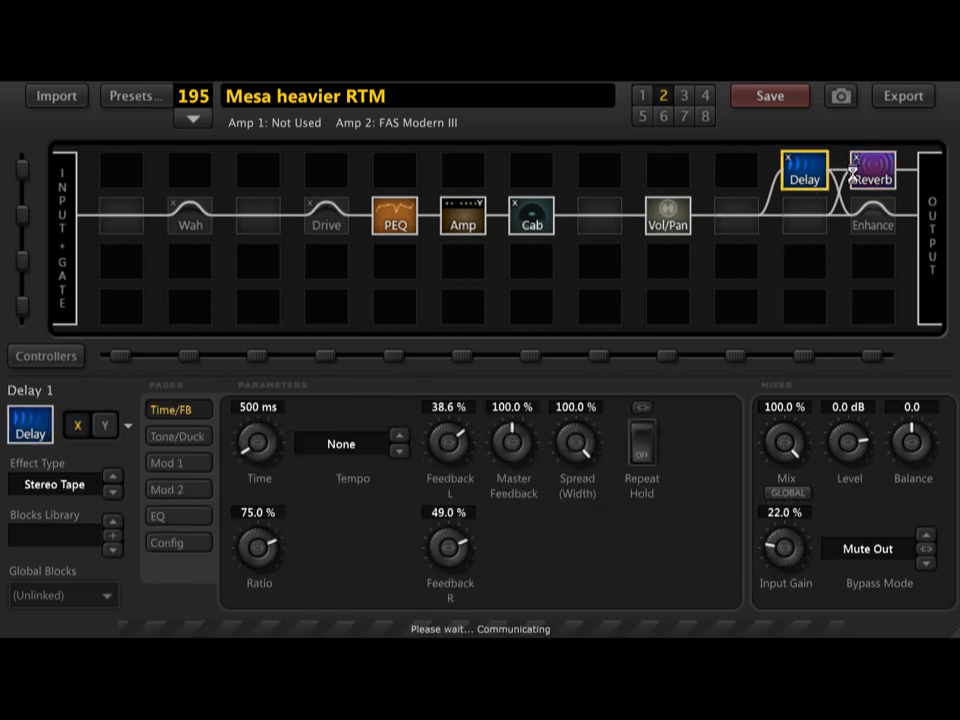
left_click(873, 179)
left_click_drag(780, 542, 578, 545)
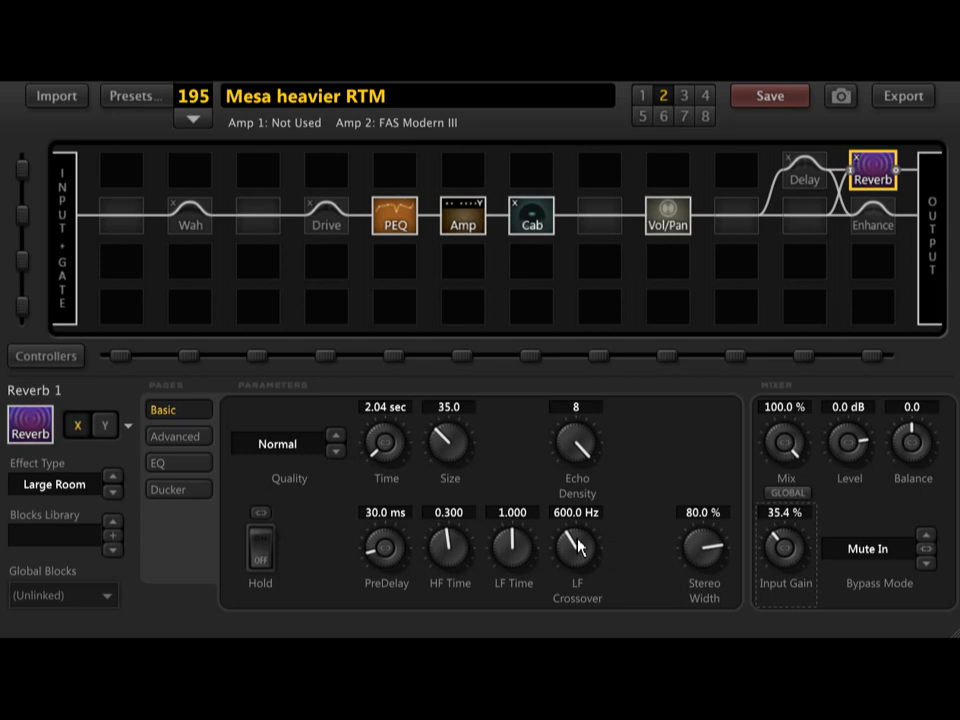
left_click_drag(578, 545, 583, 542)
left_click(290, 444)
left_click(285, 488)
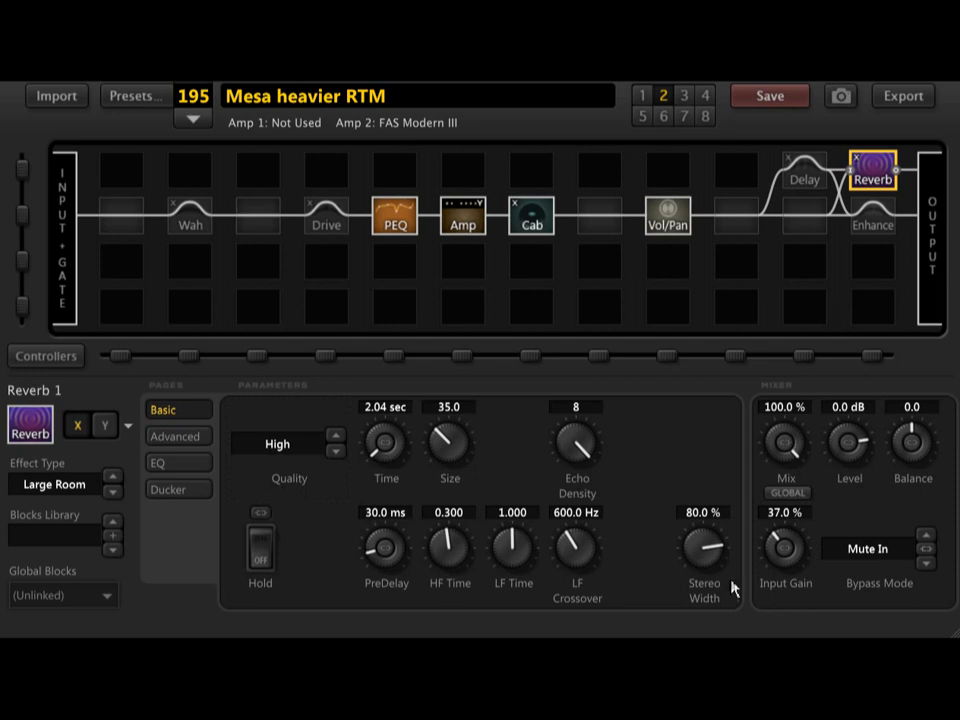
left_click_drag(776, 546, 808, 540)
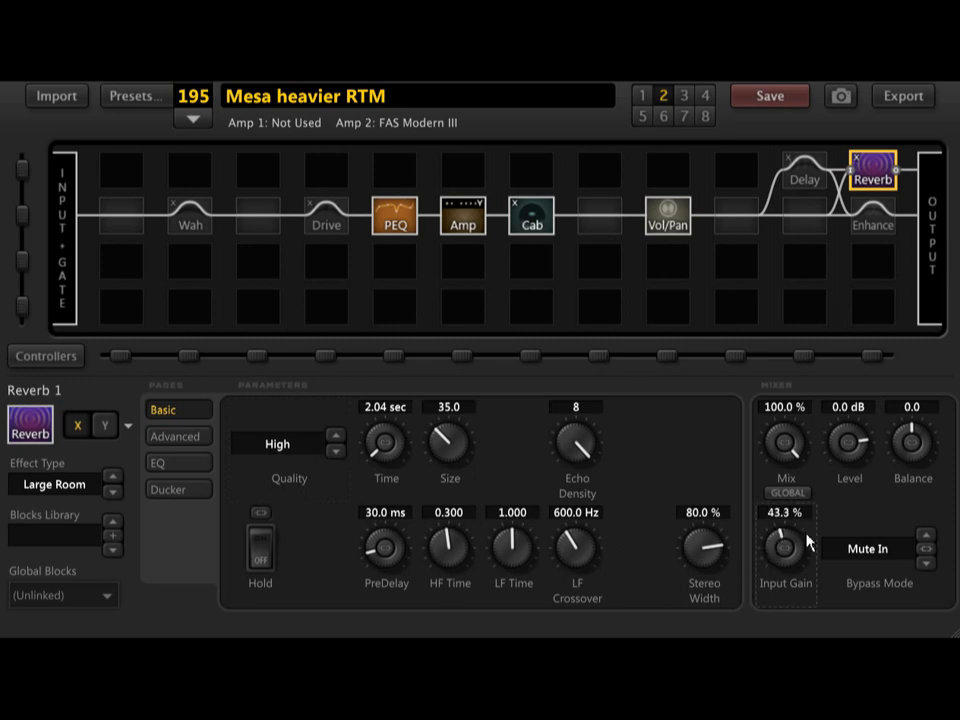
Enable the Delay block again in scene 2 and compare the sound of scenes 1 and 2.
left_click(814, 178)
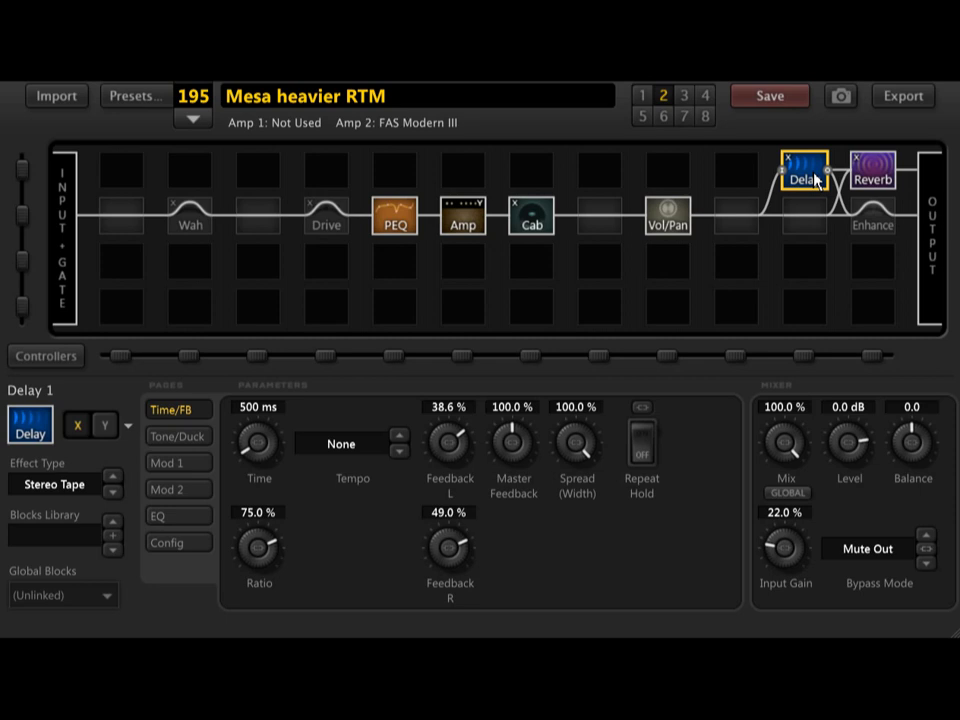
left_click(642, 95)
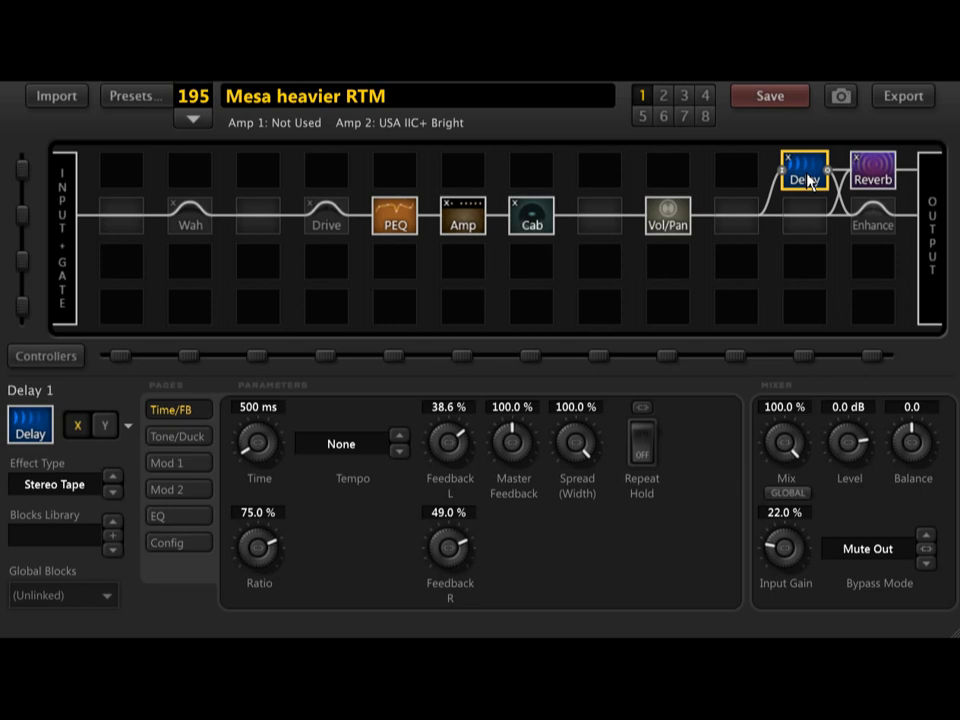
left_click(665, 96)
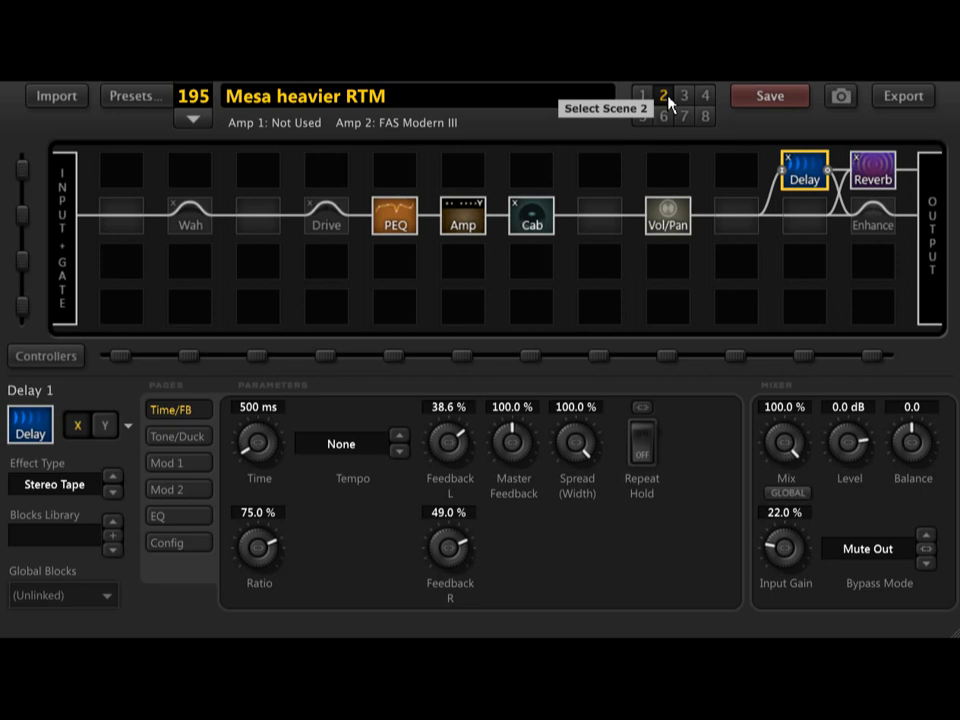
Raise the LMid and Mid bands of the FAS Modern III amp's graphic EQ to 0.48 each, and compare with scene 1.
left_click(466, 224)
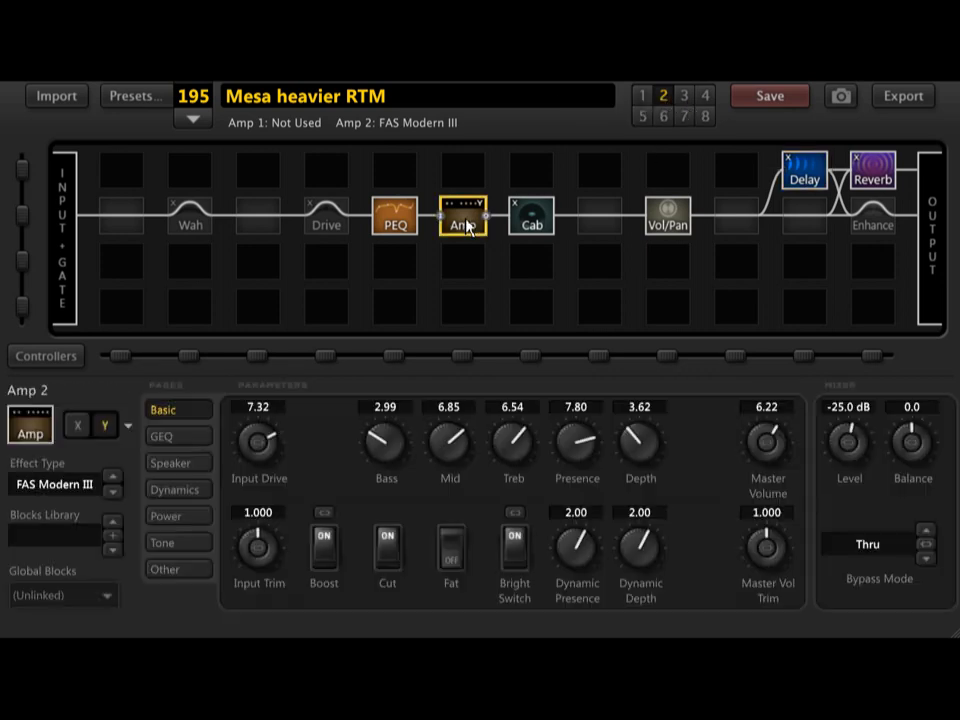
left_click(180, 437)
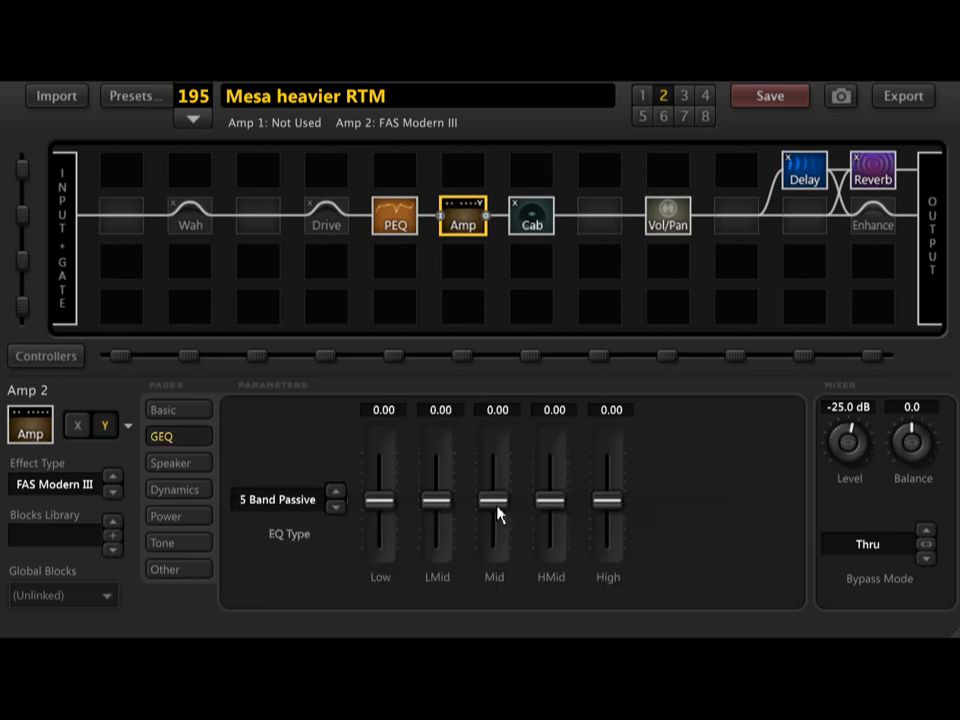
left_click_drag(441, 506, 441, 504)
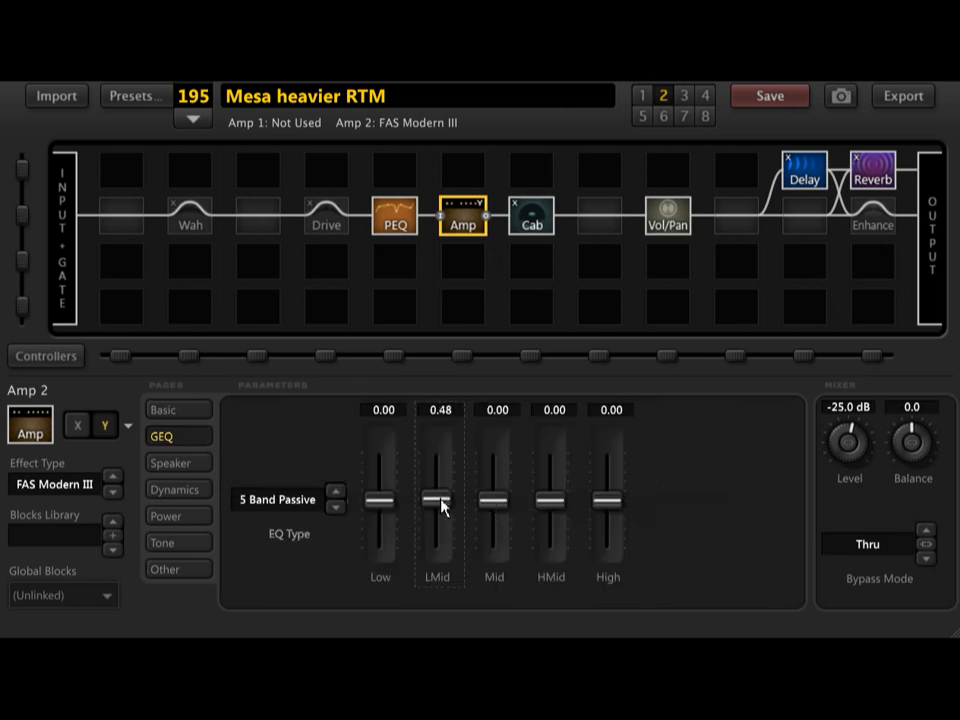
left_click(494, 506)
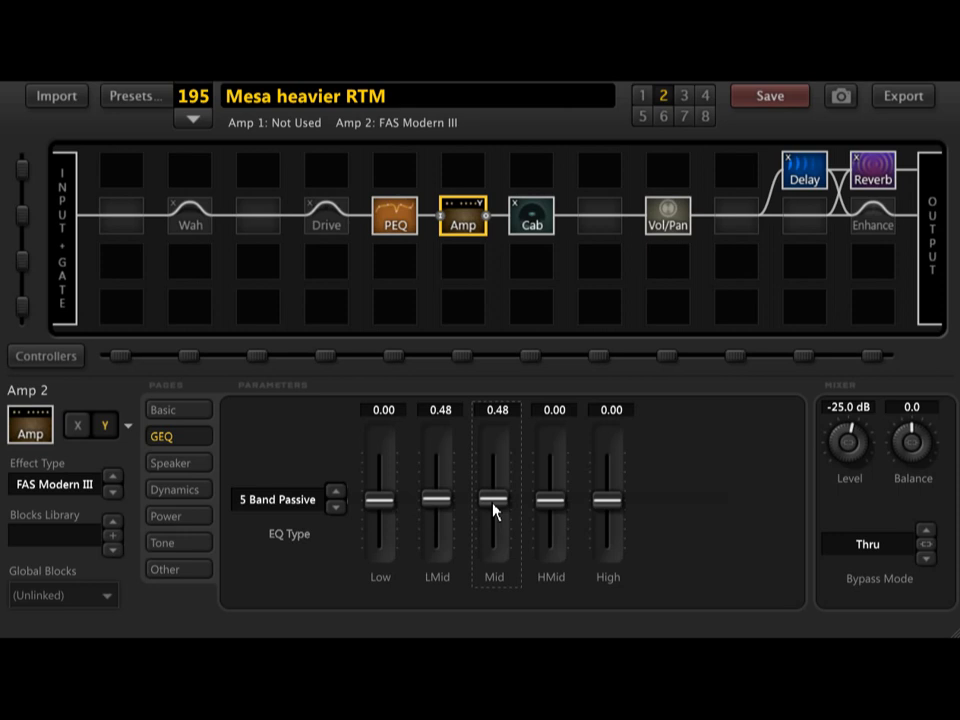
left_click(643, 95)
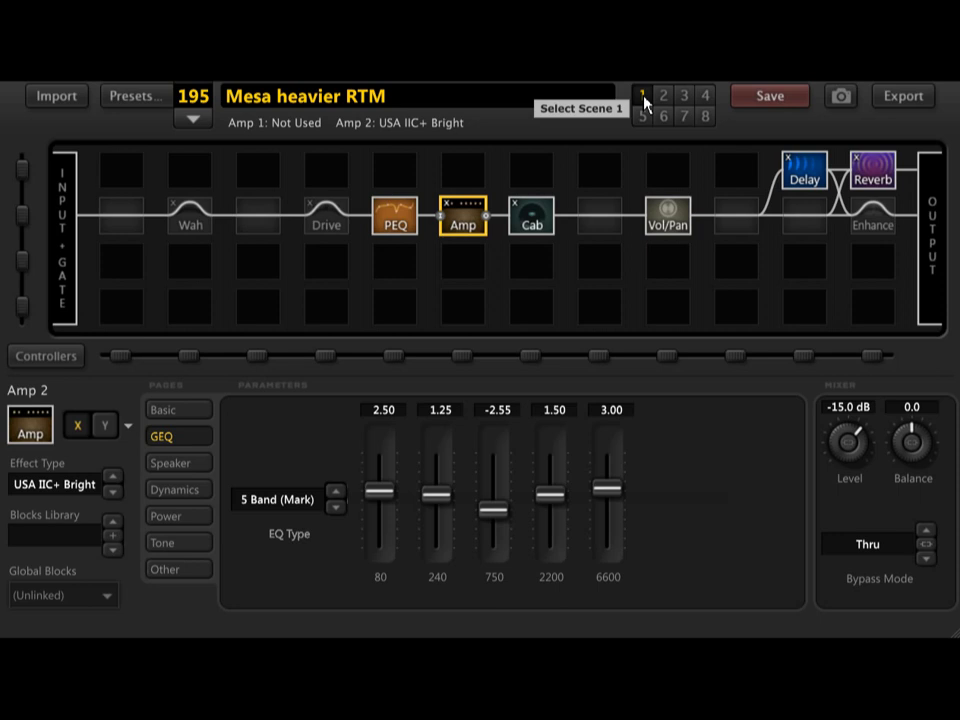
left_click(664, 100)
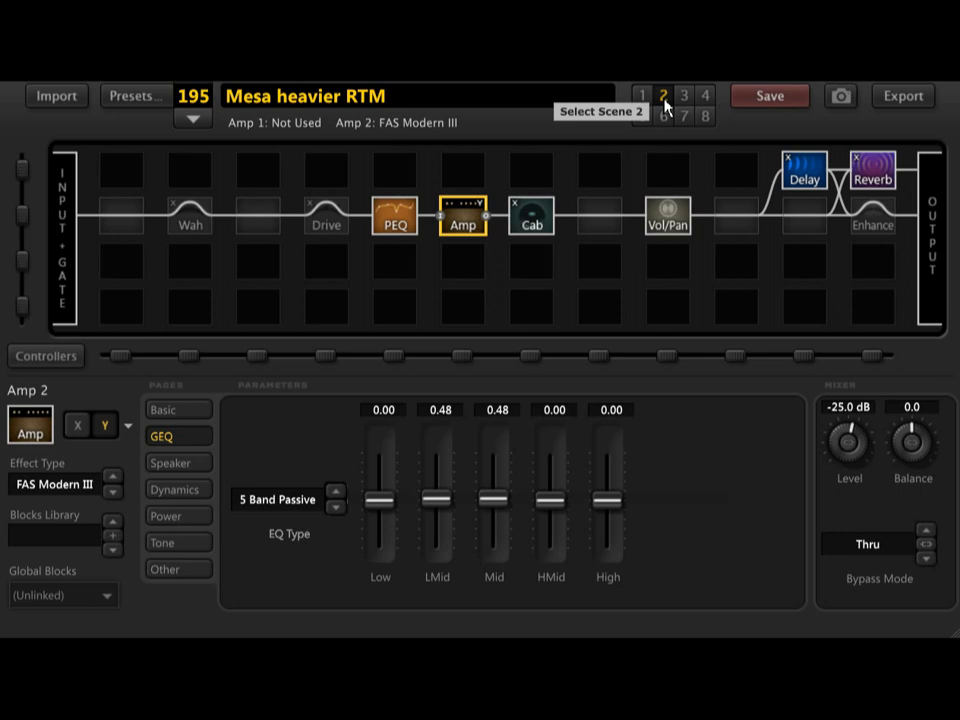
Try a Depth of 4.50 in the basic settings of scene 2's FAS Modern III amp.
left_click(168, 414)
double_click(642, 444)
left_click_drag(686, 431, 573, 449)
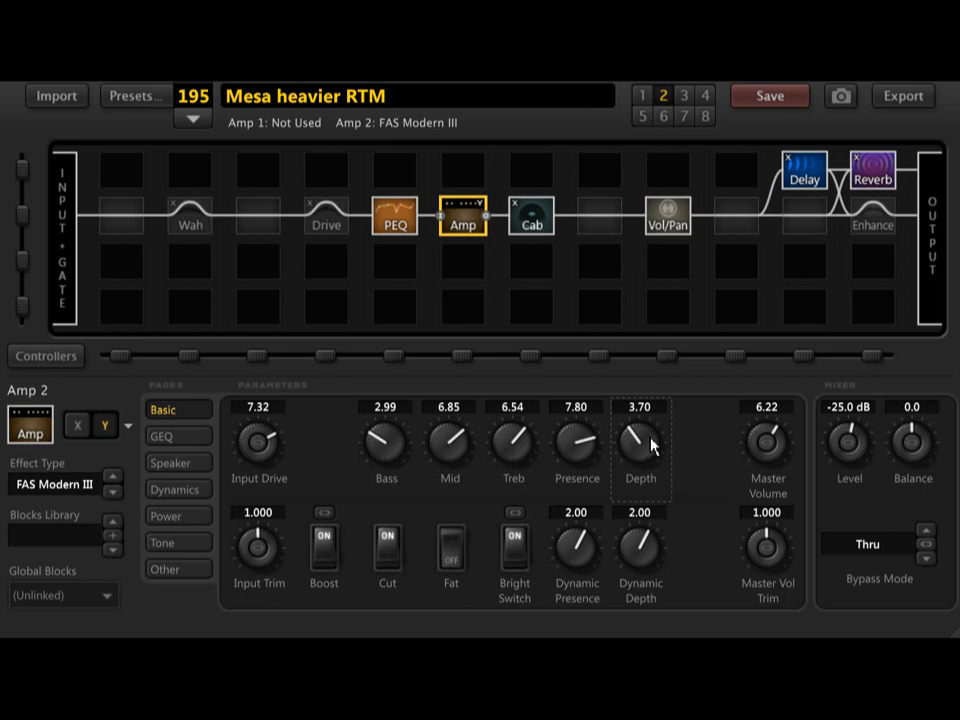
left_click(638, 408)
type("4.5")
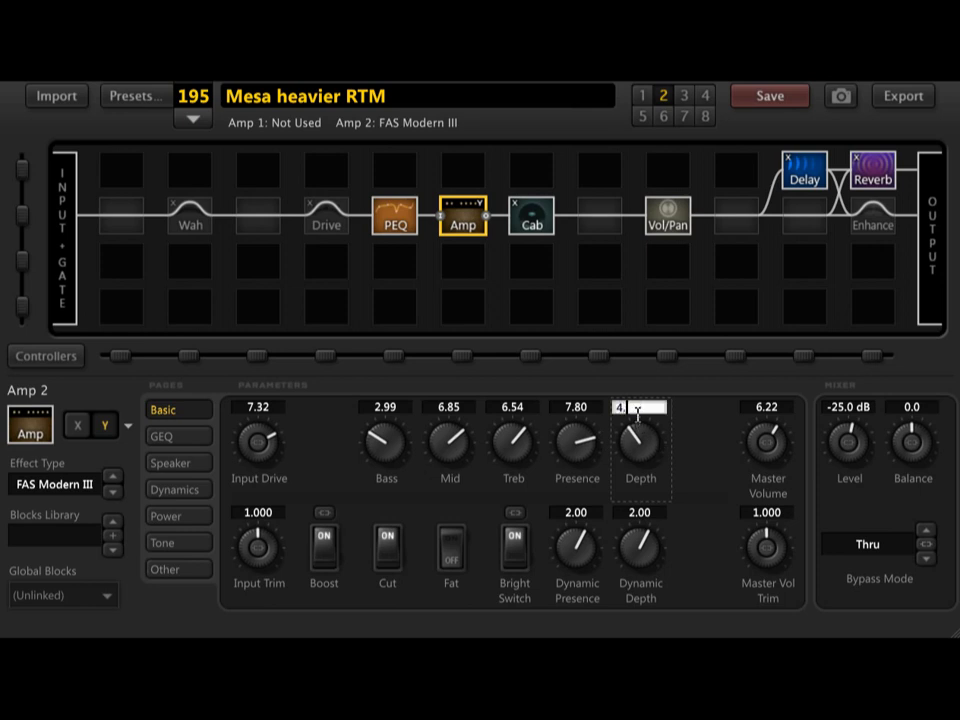
key("Return")
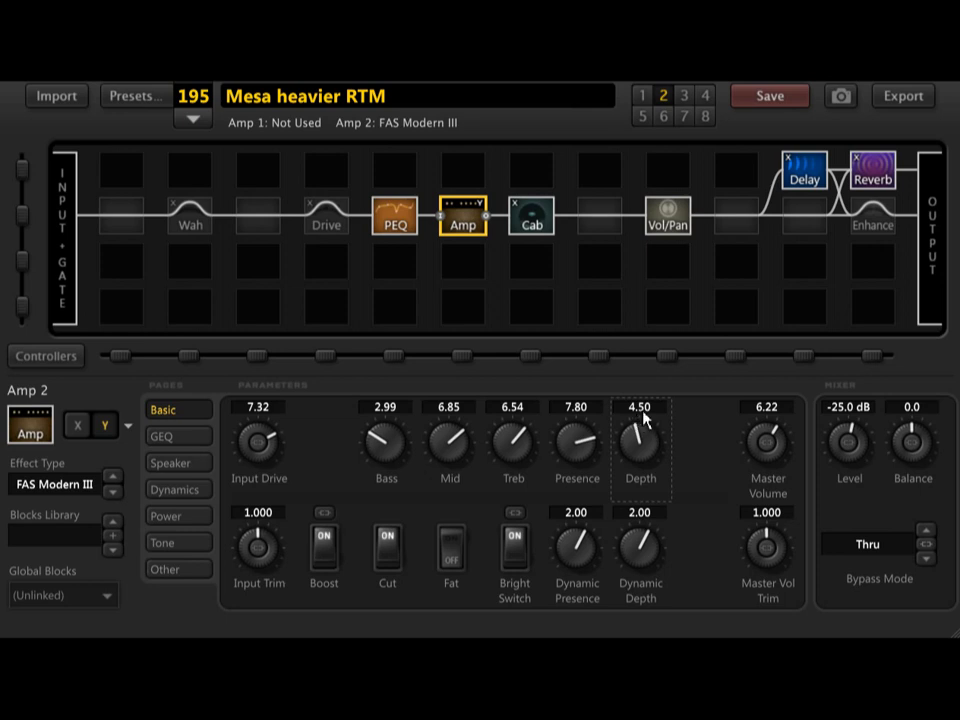
Set the FAS Modern III amp's Depth to 3.75 and compare scene 1 with scene 2.
left_click(641, 412)
type("3.75")
key("Return")
left_click(642, 95)
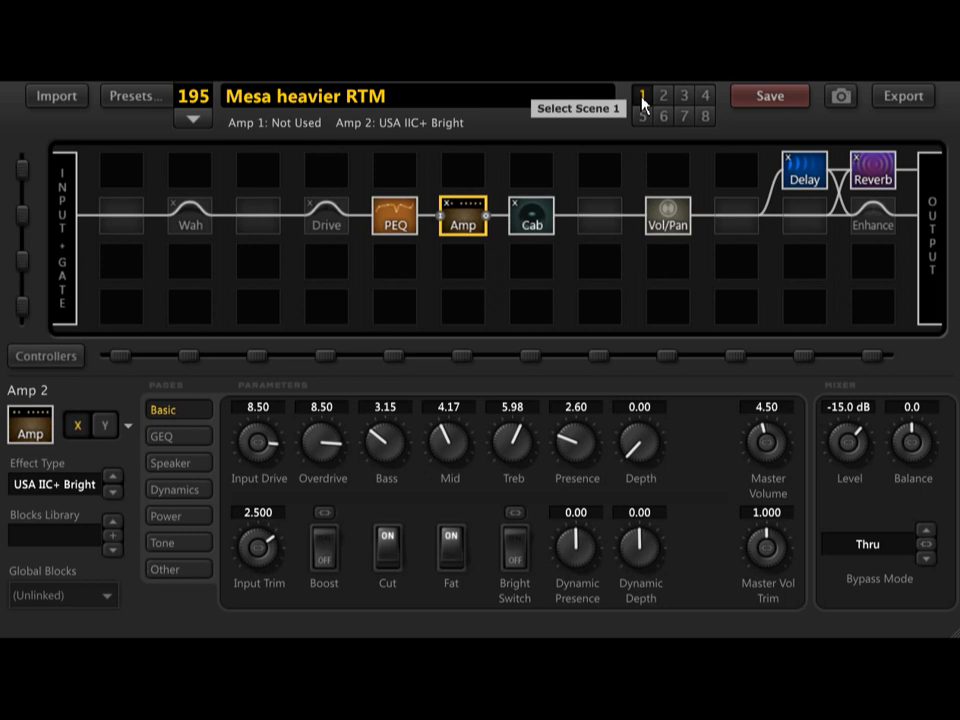
left_click(664, 100)
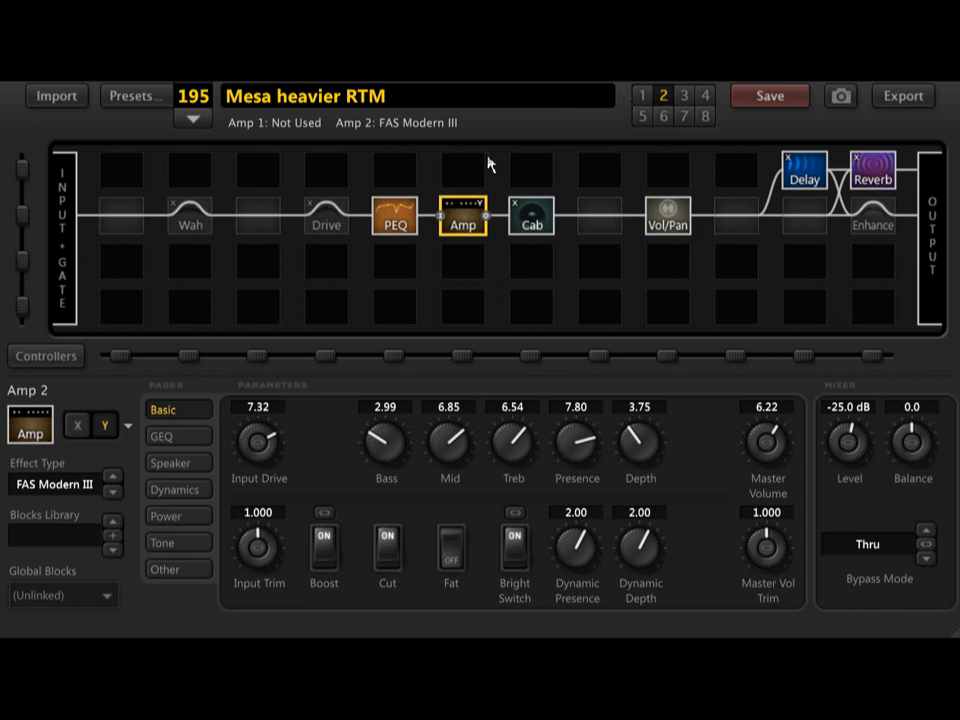
Swap the Amp block's X and Y settings and switch scene 2's amp to X.
right_click(106, 428)
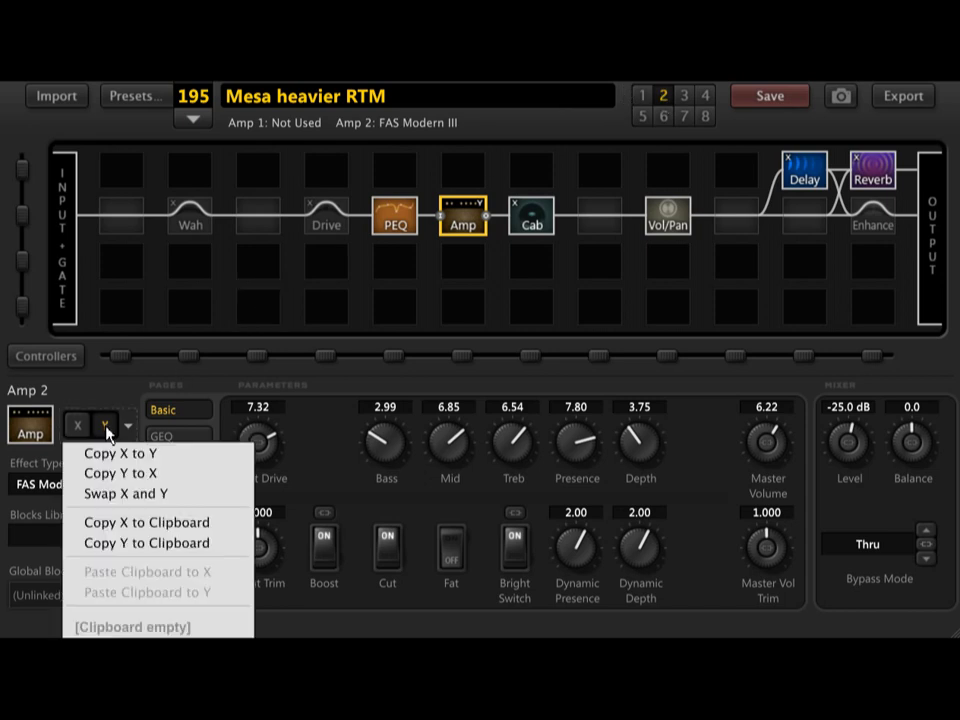
left_click(152, 494)
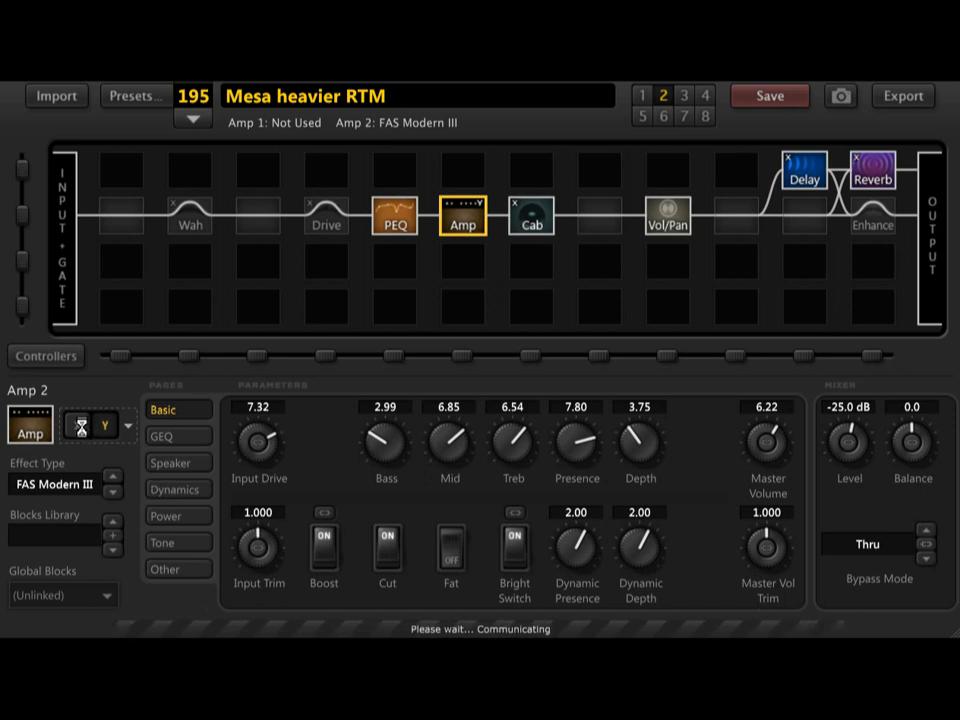
left_click(80, 428)
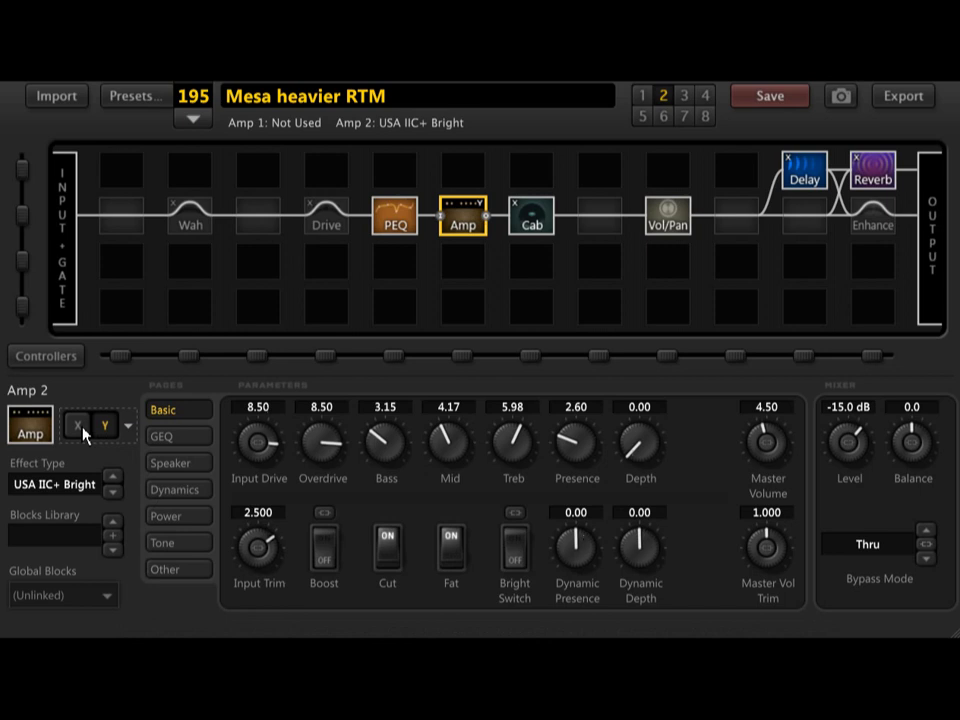
Bypass the PEQ block and enable the Drive block in scene 2.
left_click(397, 224)
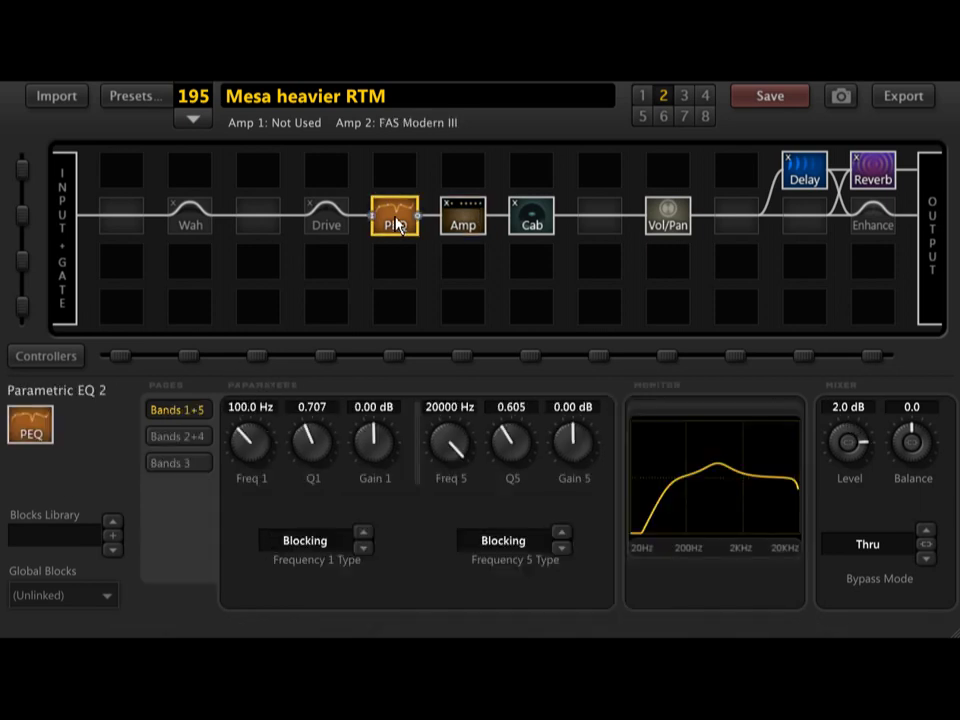
left_click(330, 228)
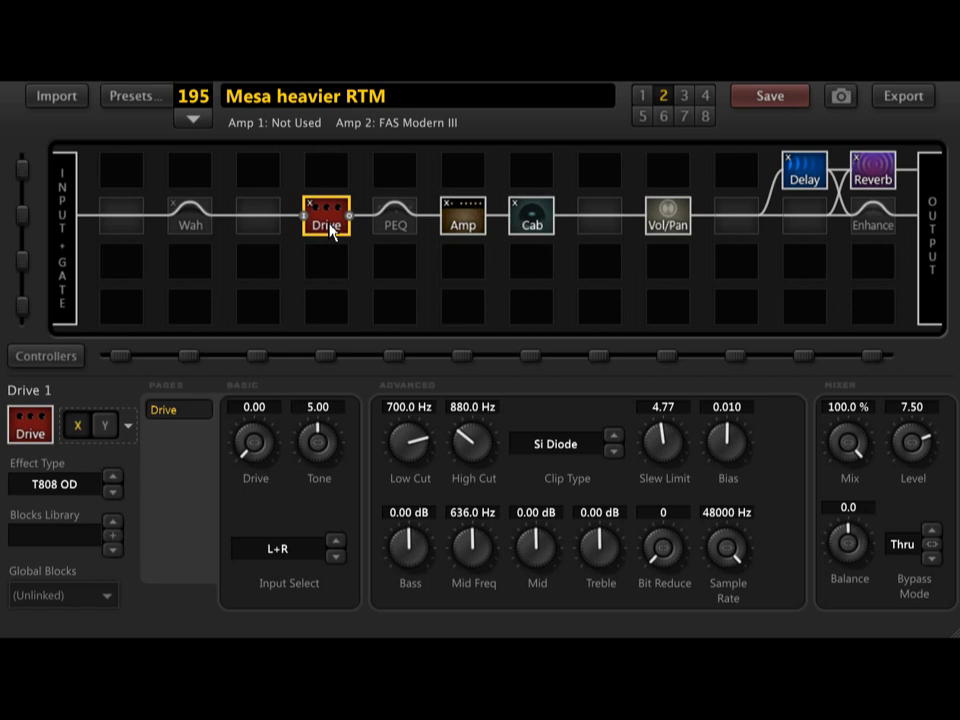
left_click(467, 226)
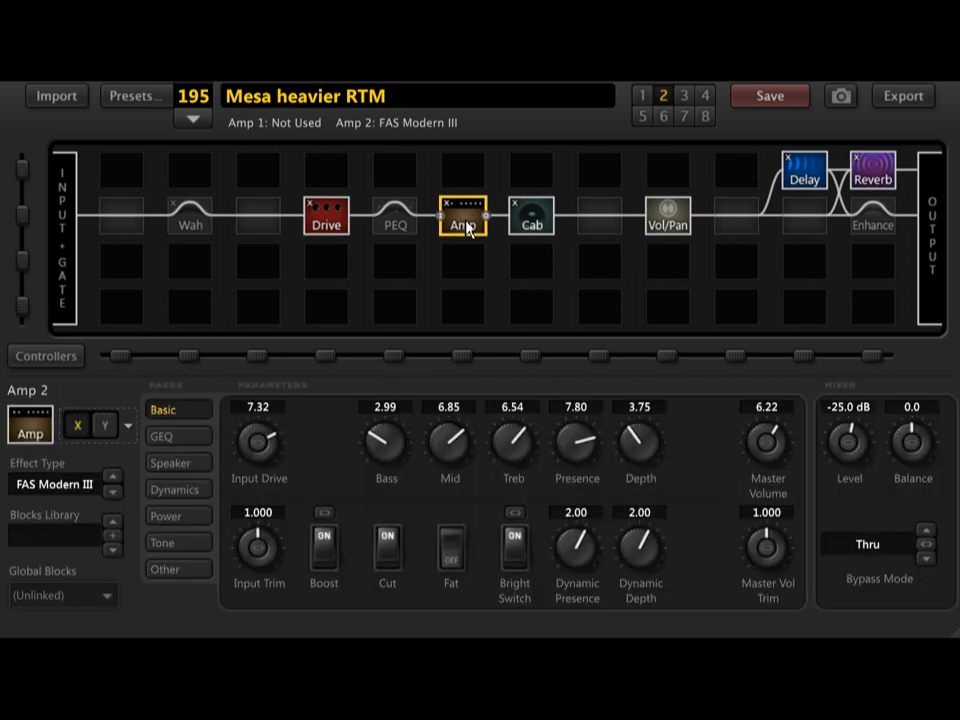
In scene 1, keep the amp on X with FAS Modern III, enable the Drive block and bypass the PEQ block.
left_click(641, 99)
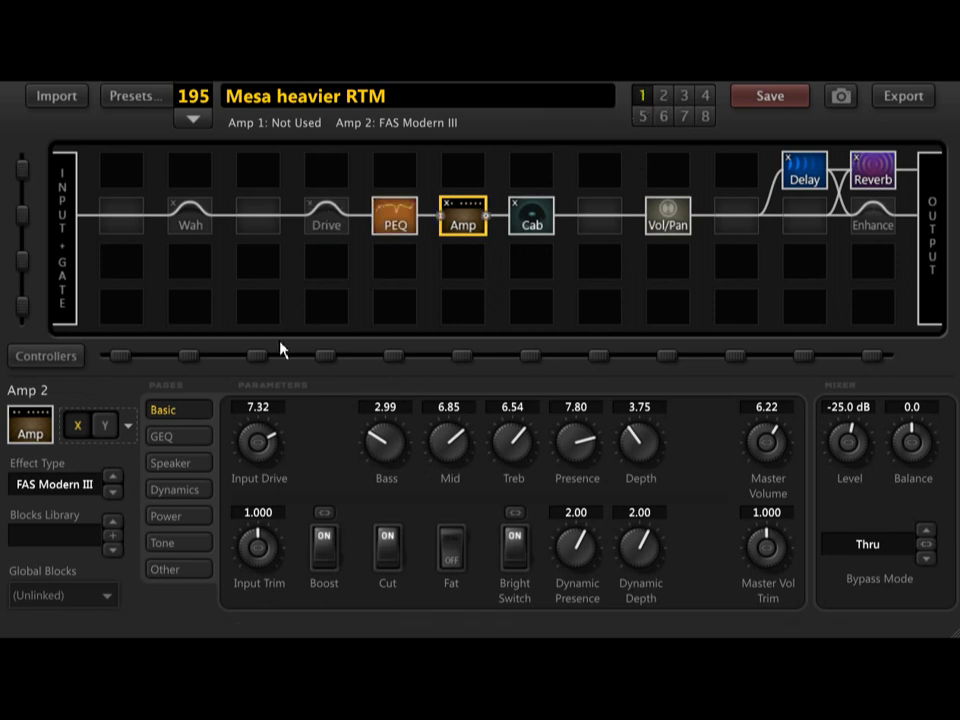
left_click(106, 428)
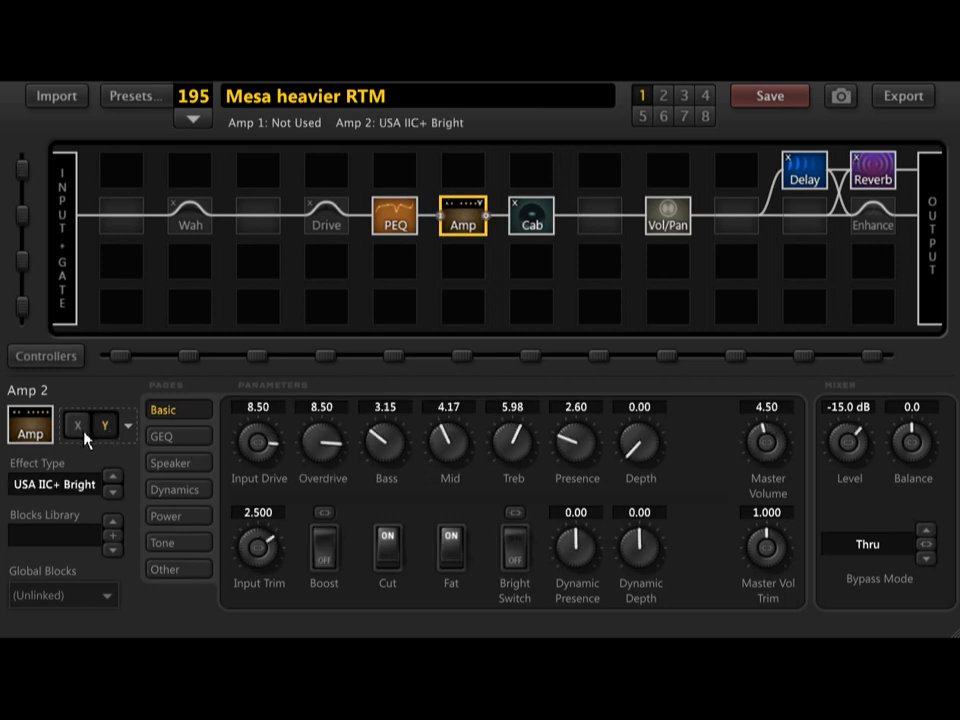
left_click(86, 432)
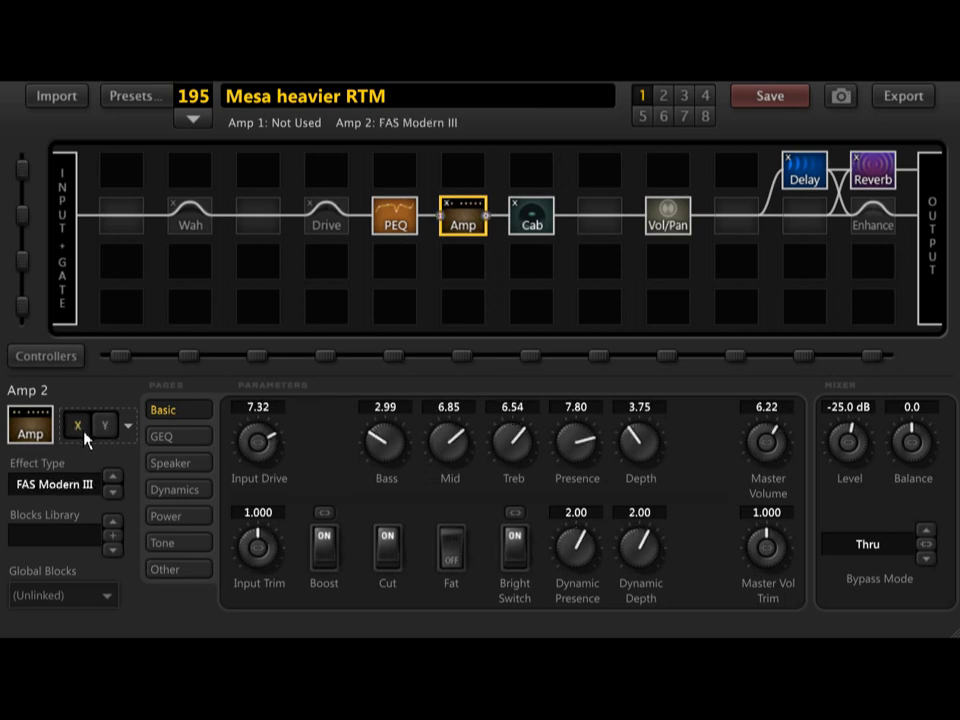
left_click(326, 215)
left_click(326, 215)
left_click(394, 222)
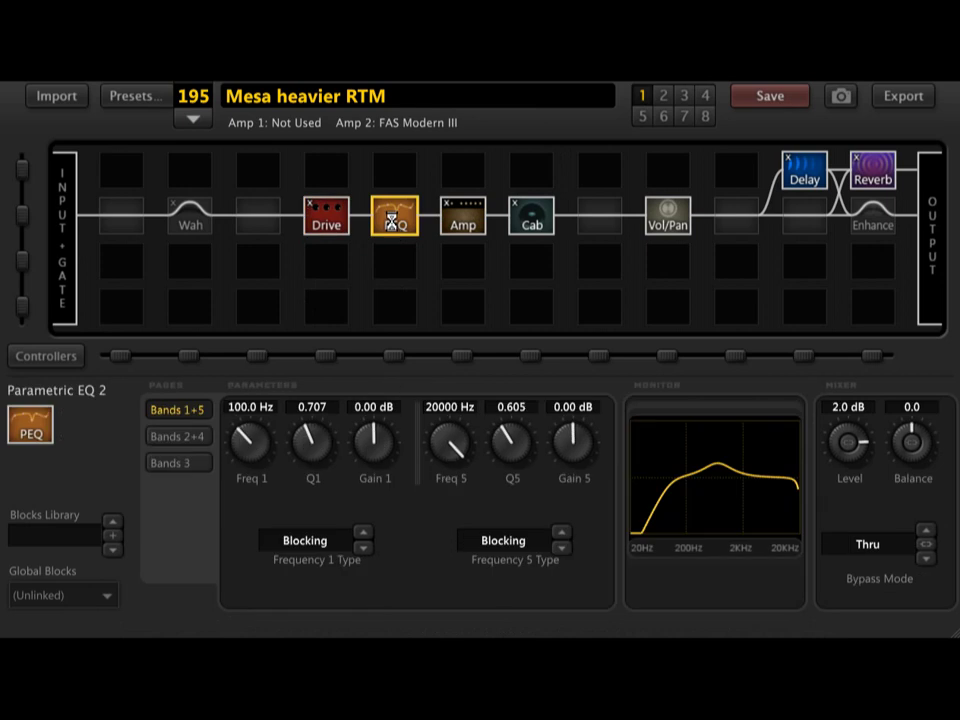
In scene 2, enable the PEQ block, bypass the Drive block and switch the amp to Y for USA IIC+ Bright.
left_click(663, 95)
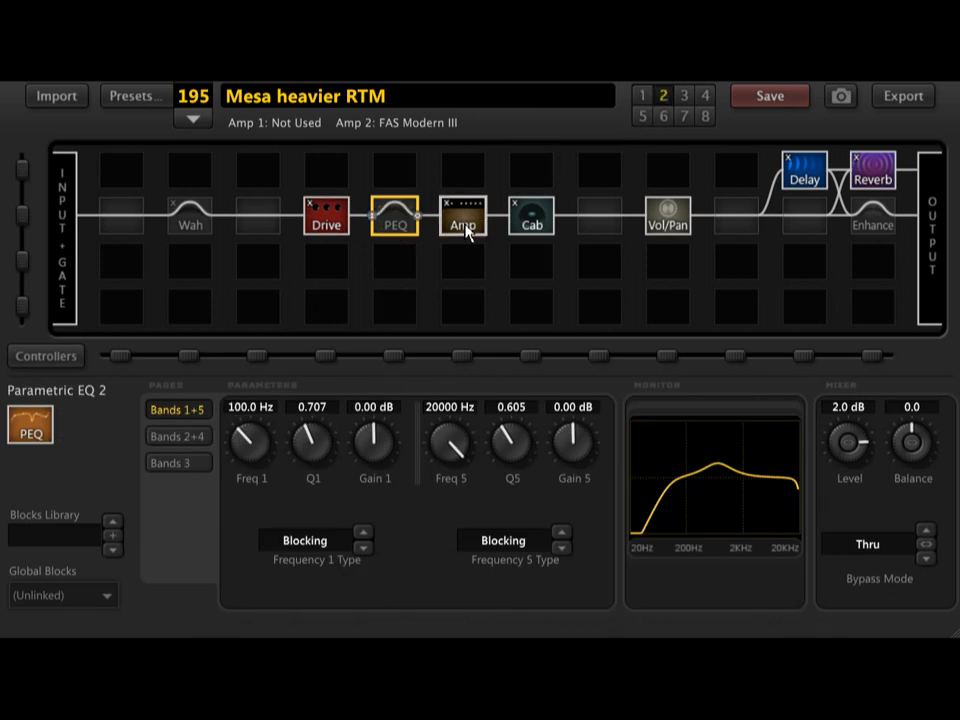
left_click(394, 222)
left_click(326, 215)
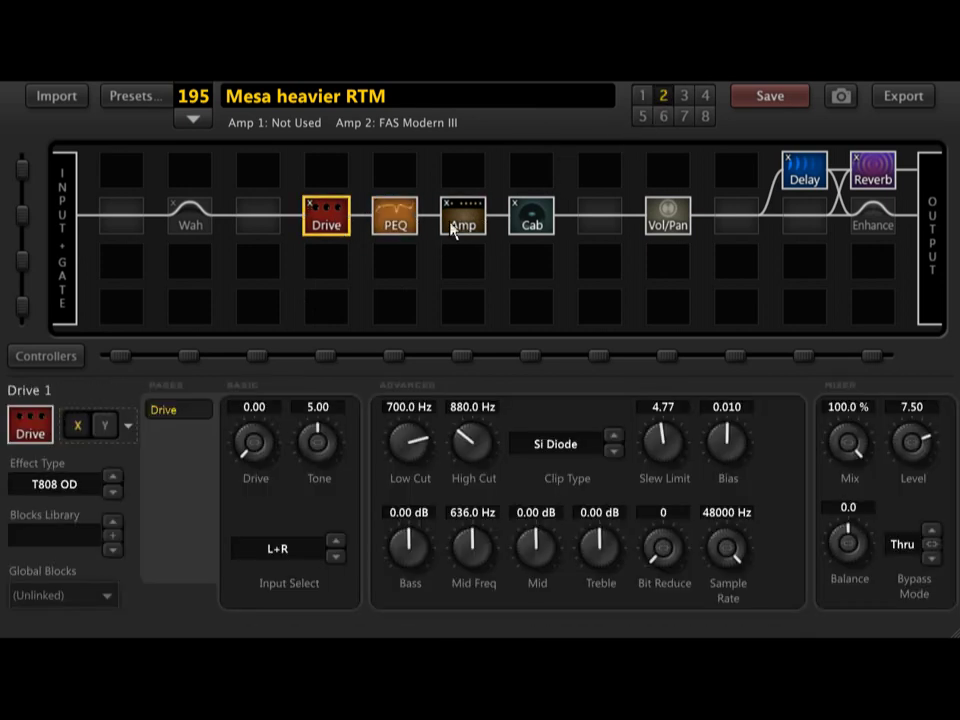
left_click(326, 215)
left_click(463, 225)
left_click(109, 428)
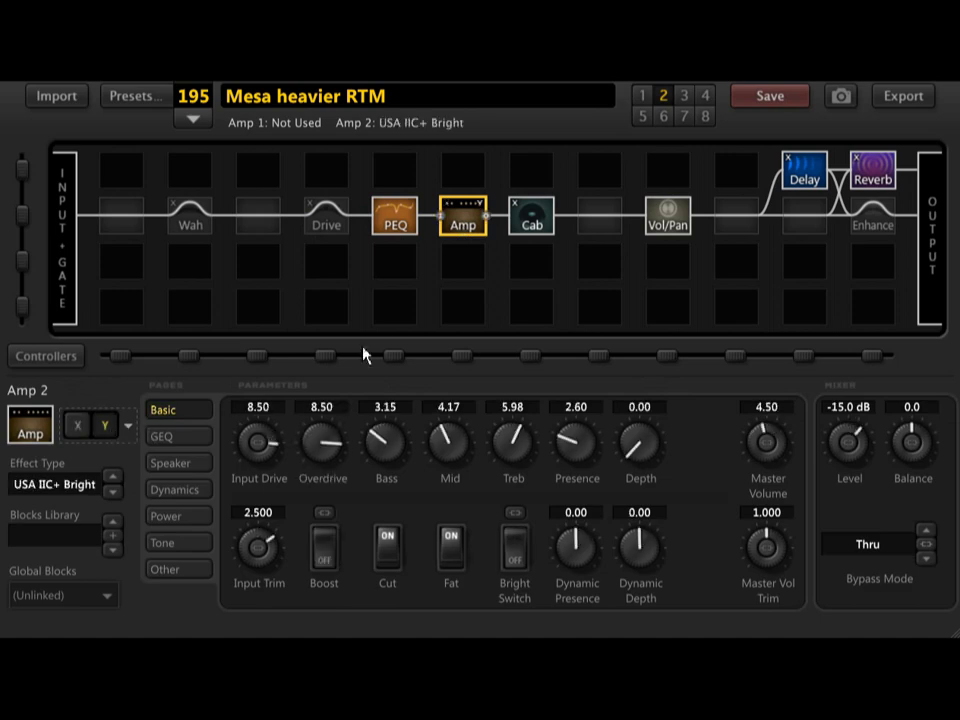
In scene 1, bypass the Delay block and change the reverb type to Medium Room.
left_click(642, 96)
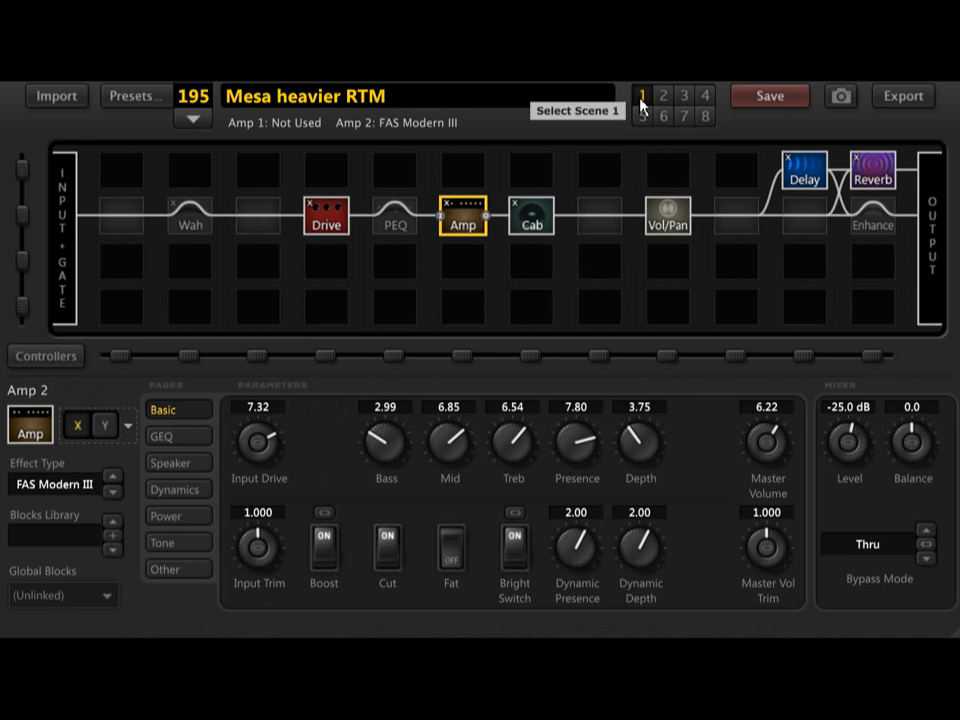
left_click(810, 176)
left_click(874, 180)
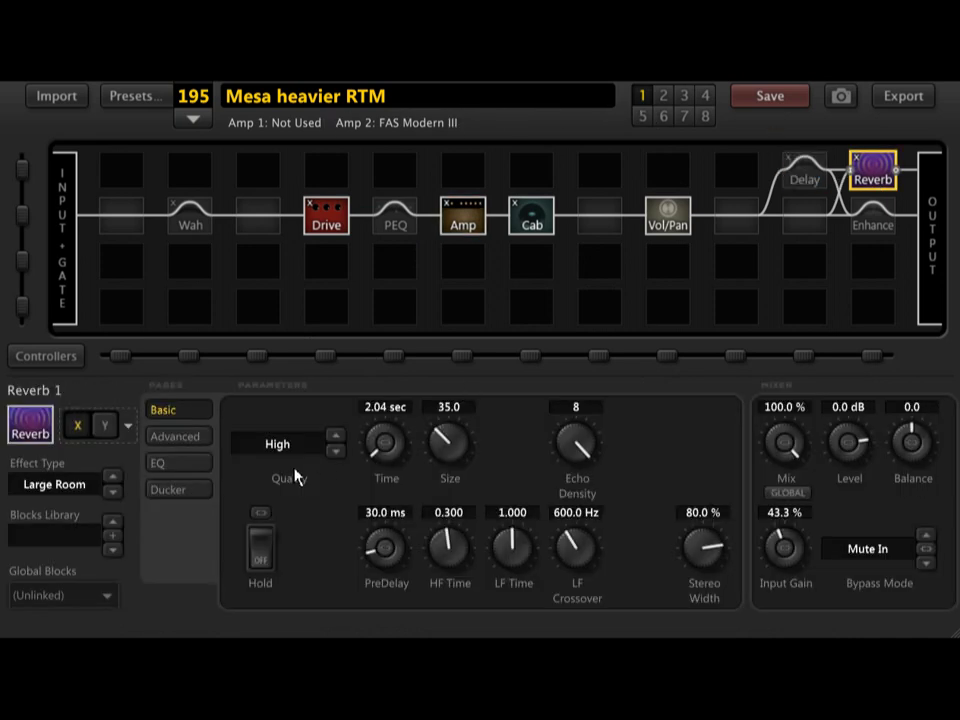
left_click(94, 488)
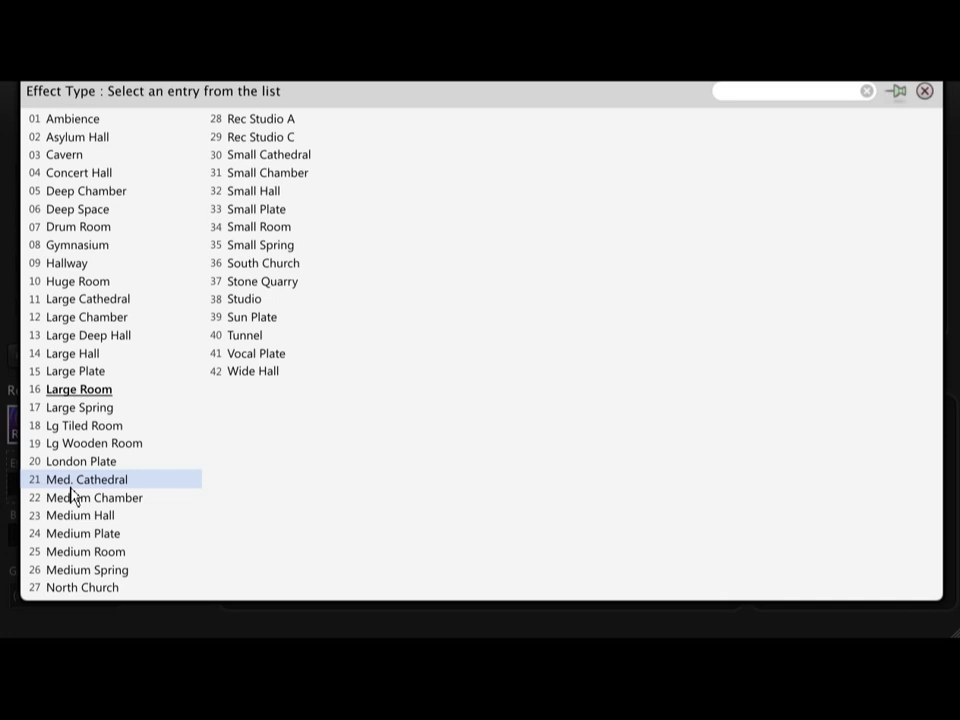
left_click(88, 555)
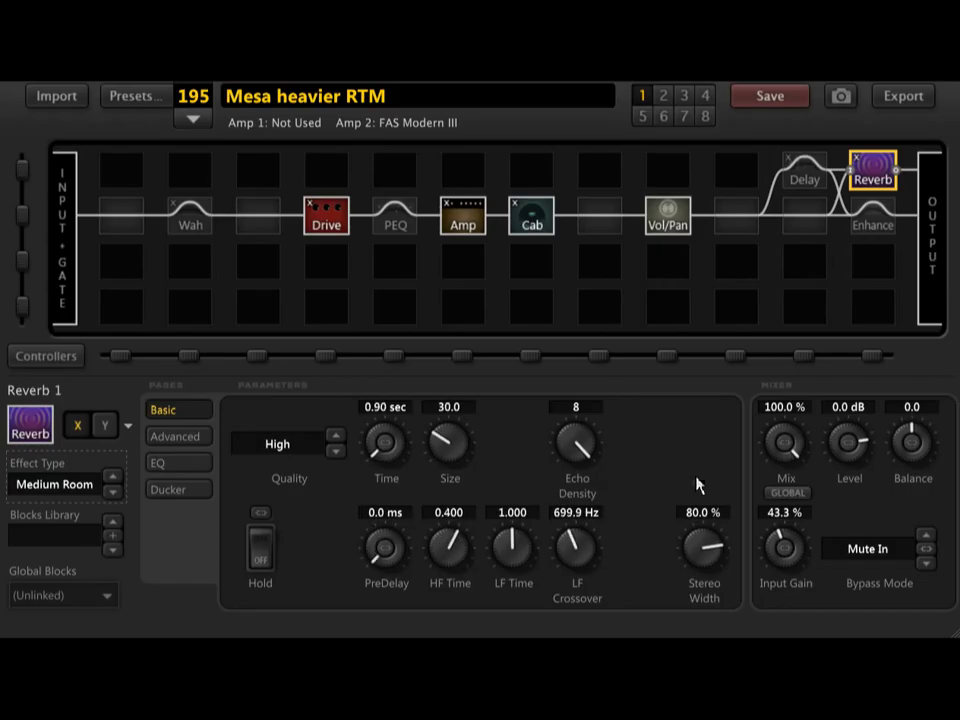
Set the Medium Room reverb's Time to 1.10 sec and its Input Gain to 26.8 %.
left_click_drag(783, 546, 783, 496)
scroll(383, 445, "up", 2)
scroll(384, 445, "up", 2)
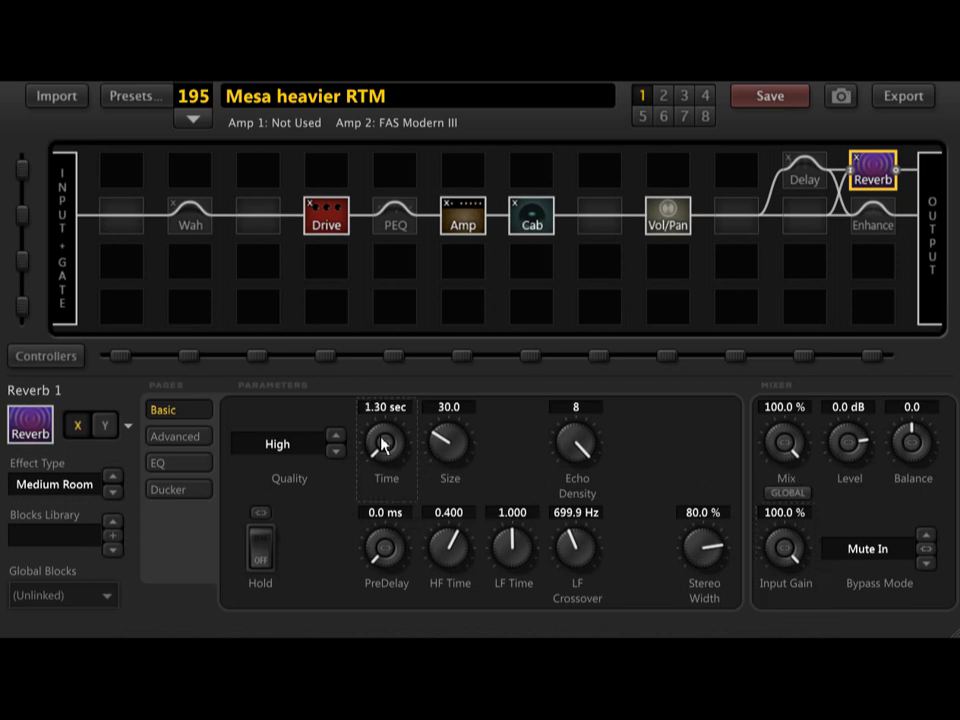
scroll(384, 445, "down", 2)
scroll(384, 445, "down", 2)
scroll(384, 445, "down", 2)
scroll(384, 445, "up", 2)
scroll(384, 445, "up", 2)
left_click_drag(785, 547, 400, 541)
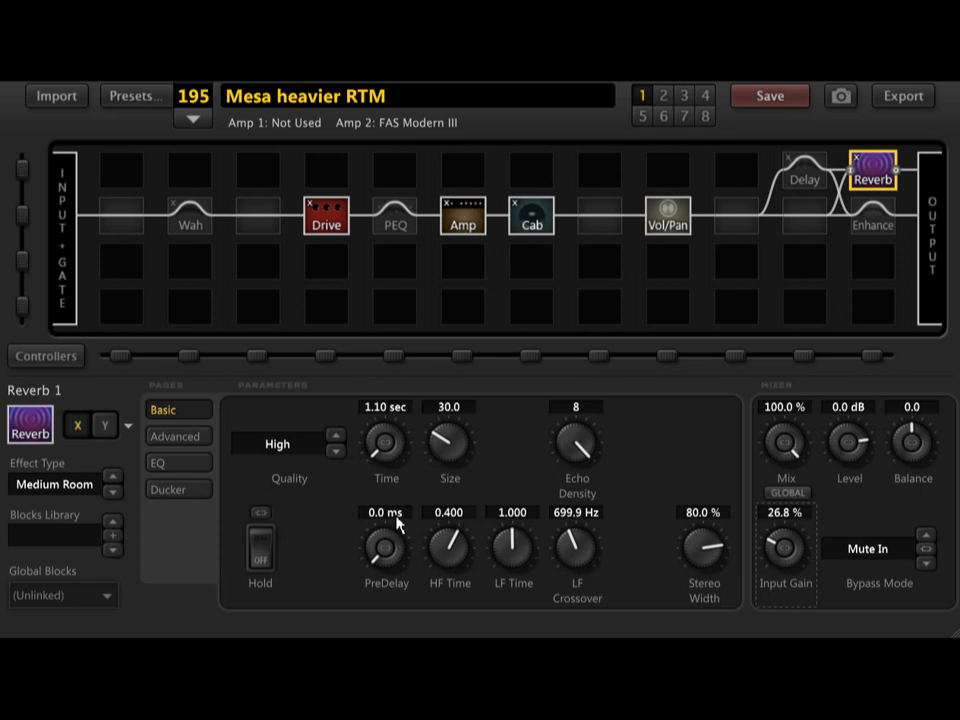
Rename the preset as FAS Modern III RTM and save it.
left_click(285, 95)
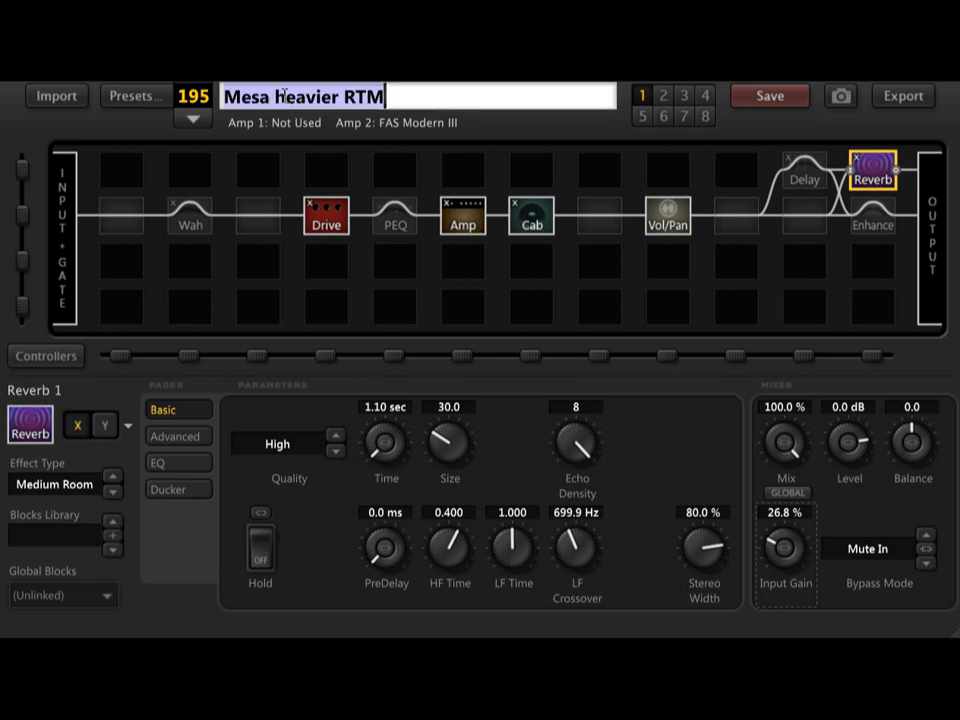
type("FAS Modern III RTL")
key("BackSpace")
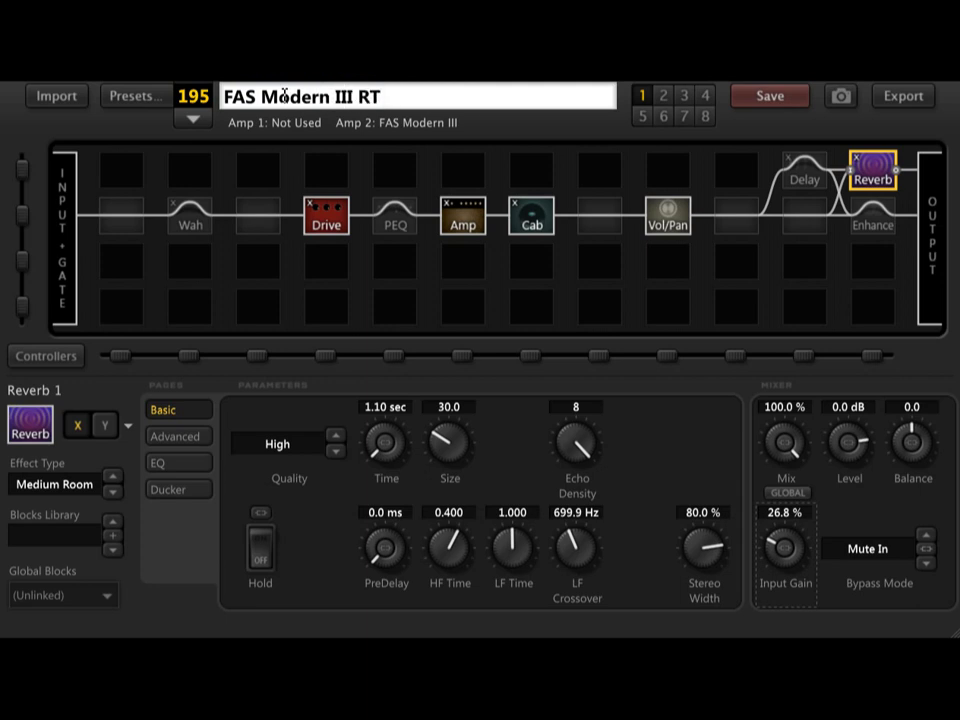
type("M")
key("Return")
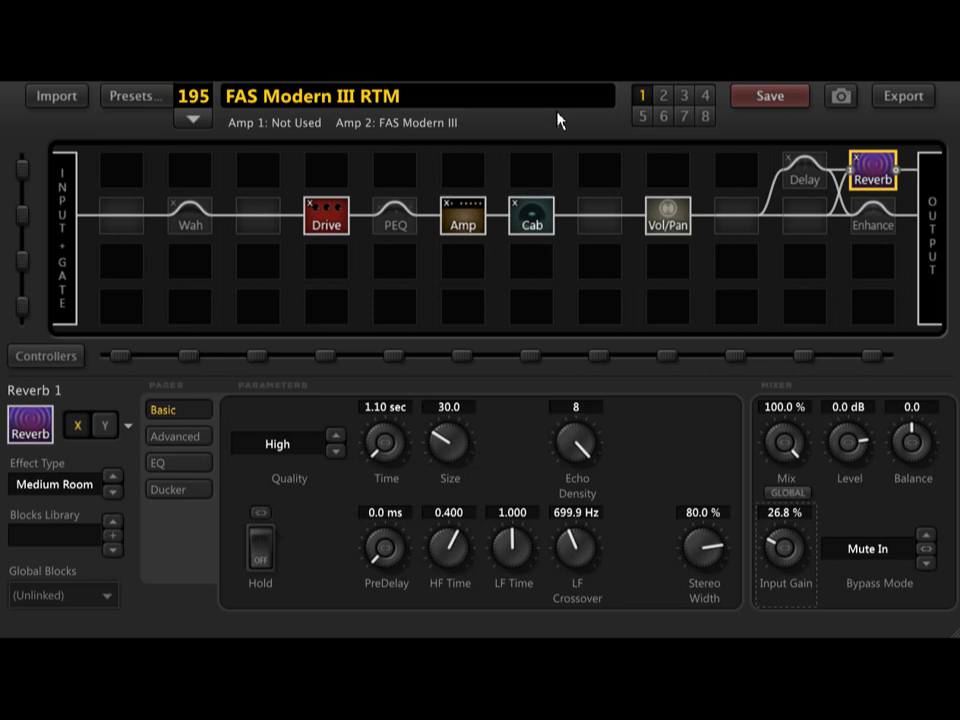
left_click(765, 98)
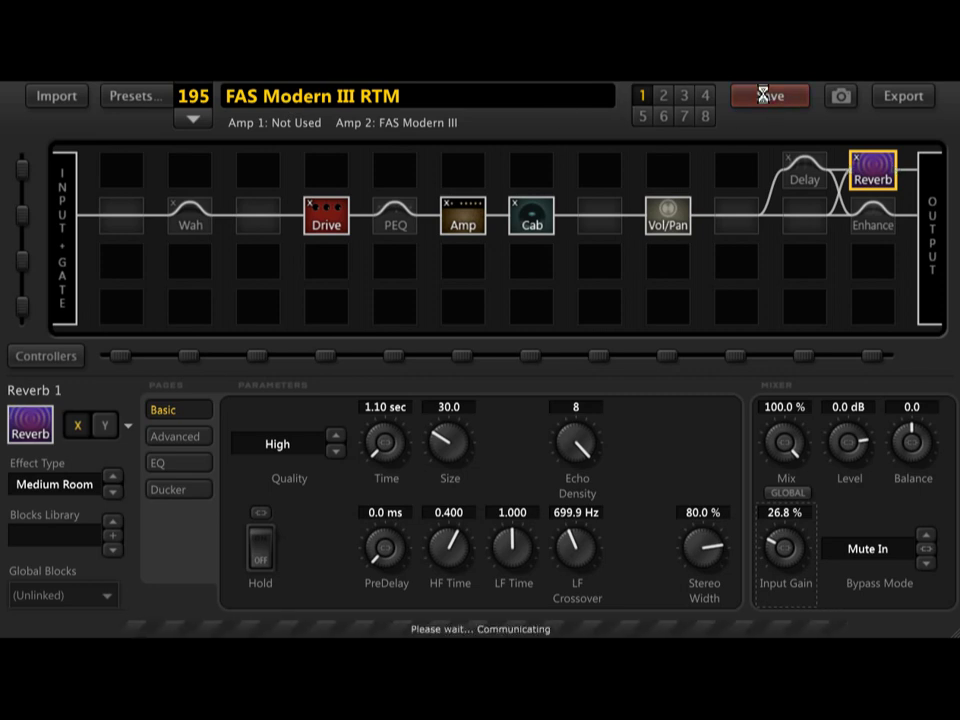